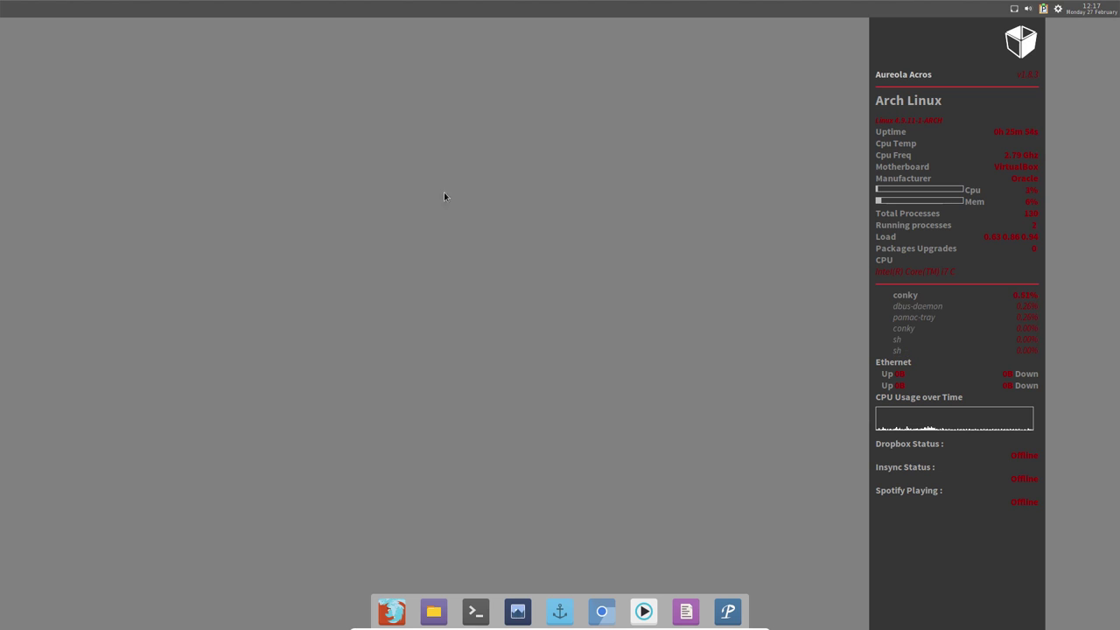
right_click(402, 171)
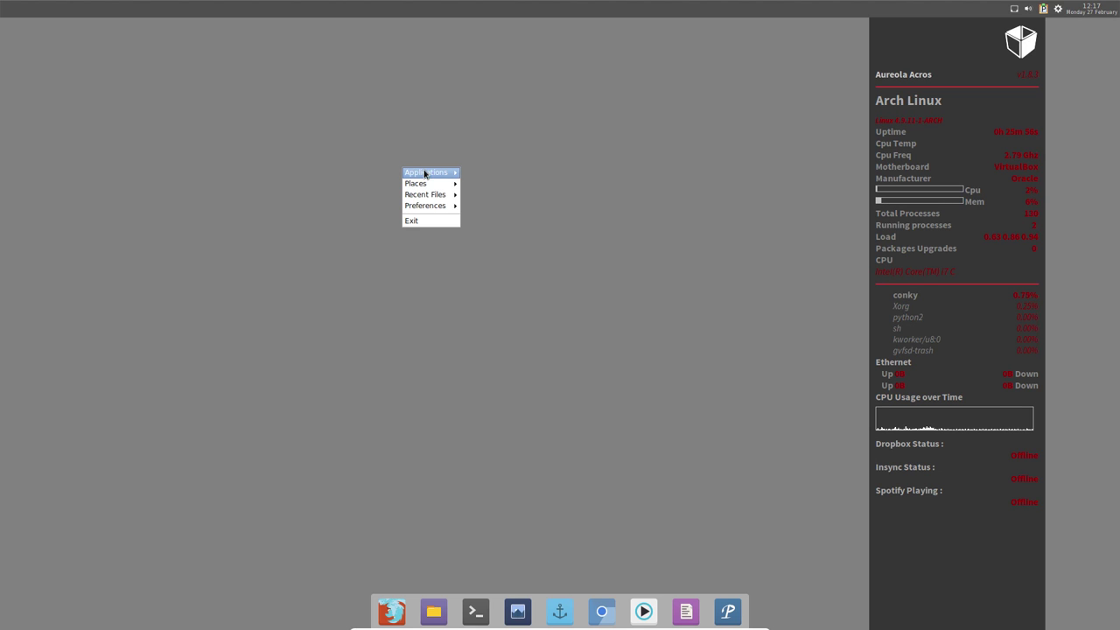
mouse_move(428, 173)
mouse_move(473, 176)
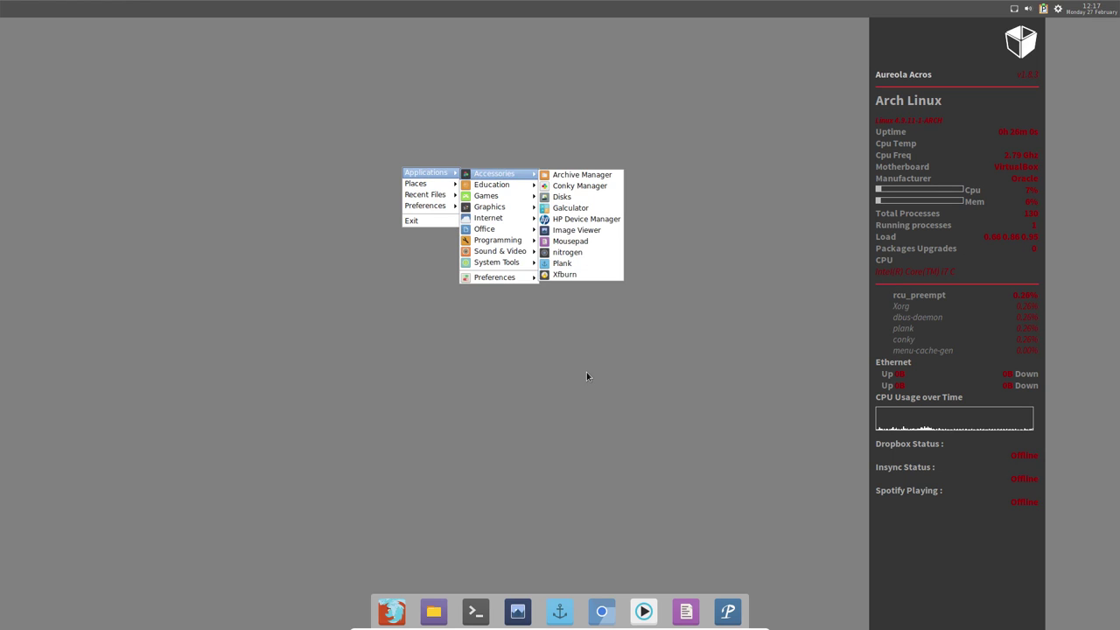
left_click(586, 375)
- Open the file manager on the home folder and bookmark the DATA folder in the Places list
left_click(443, 618)
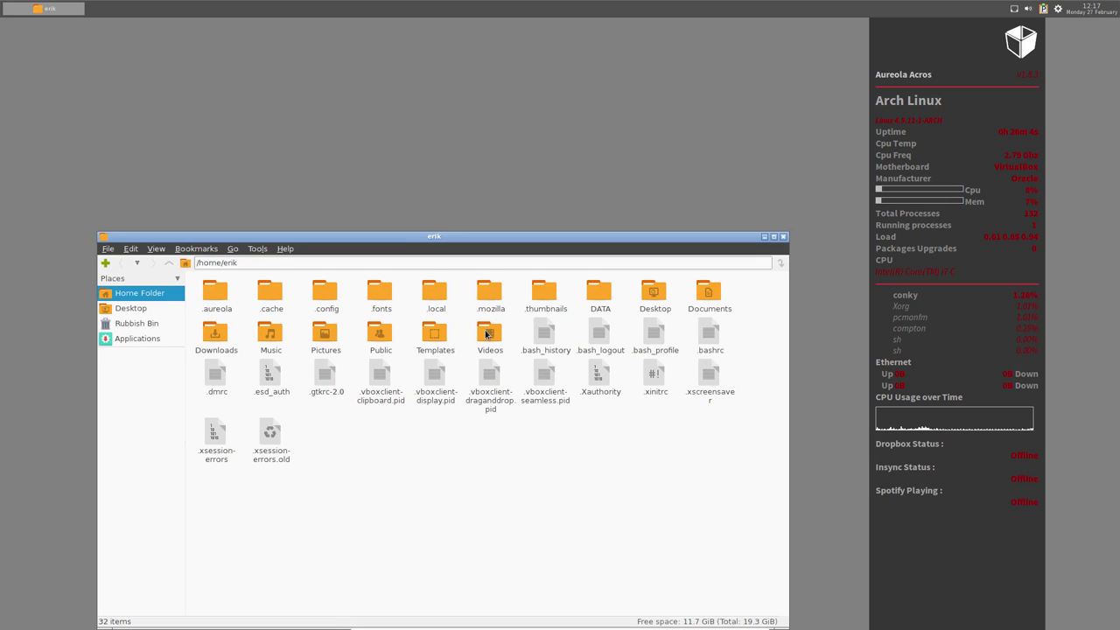
left_click_drag(607, 300, 148, 311)
left_click_drag(599, 299, 149, 367)
- Open the installation folder inside DATA/AntergosOpenbox
left_click(114, 357)
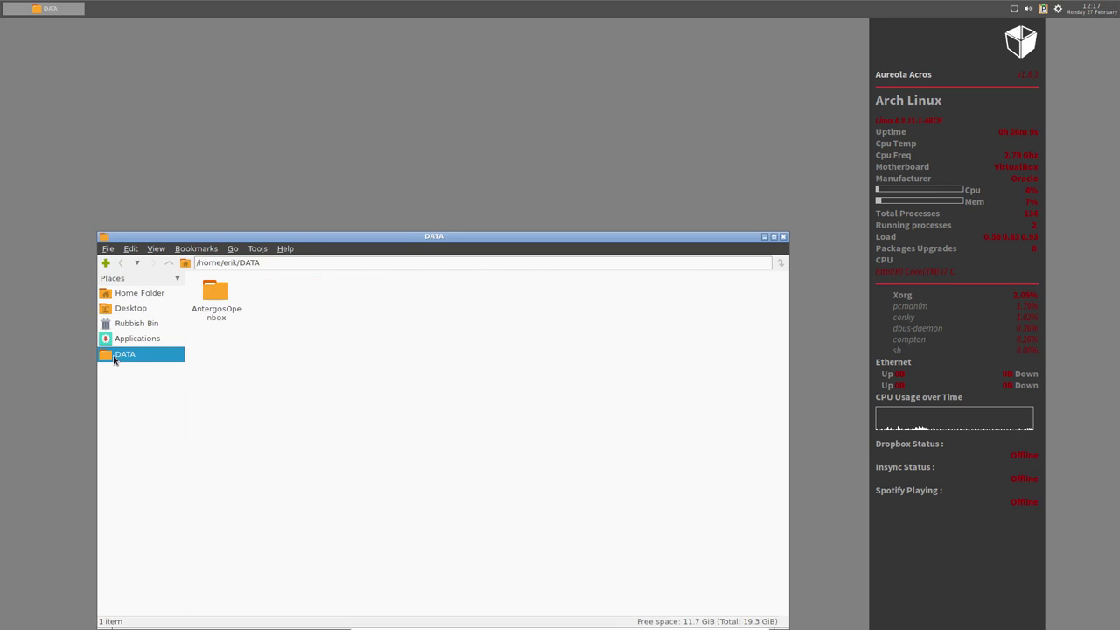
double_click(219, 301)
double_click(272, 295)
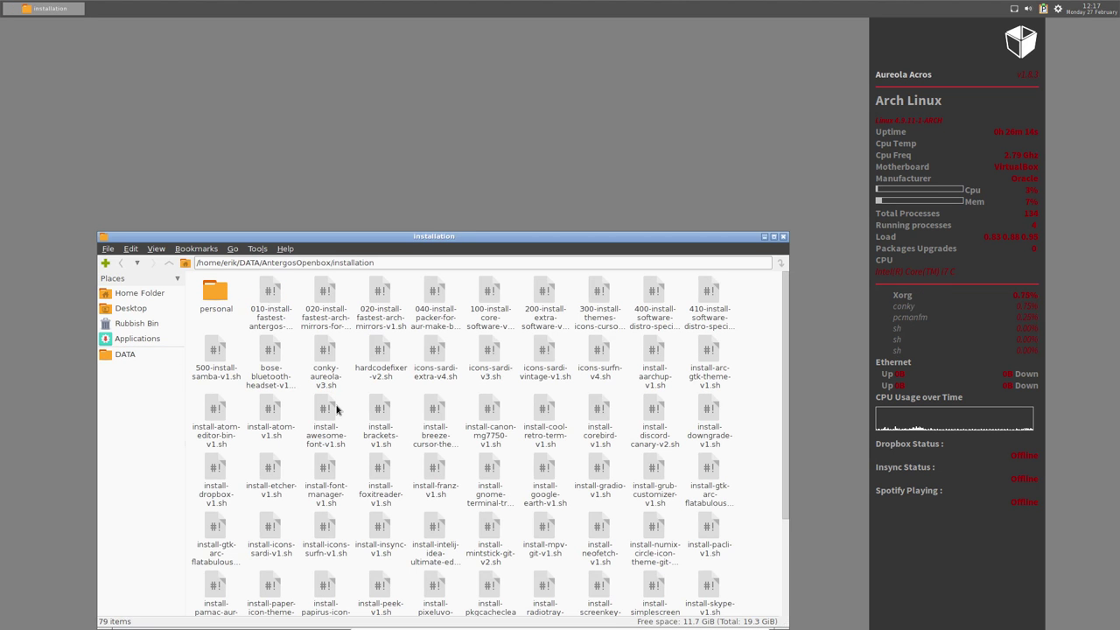
- Search the scripts in the installation folder for "variety"
scroll(337, 410, "down", 3)
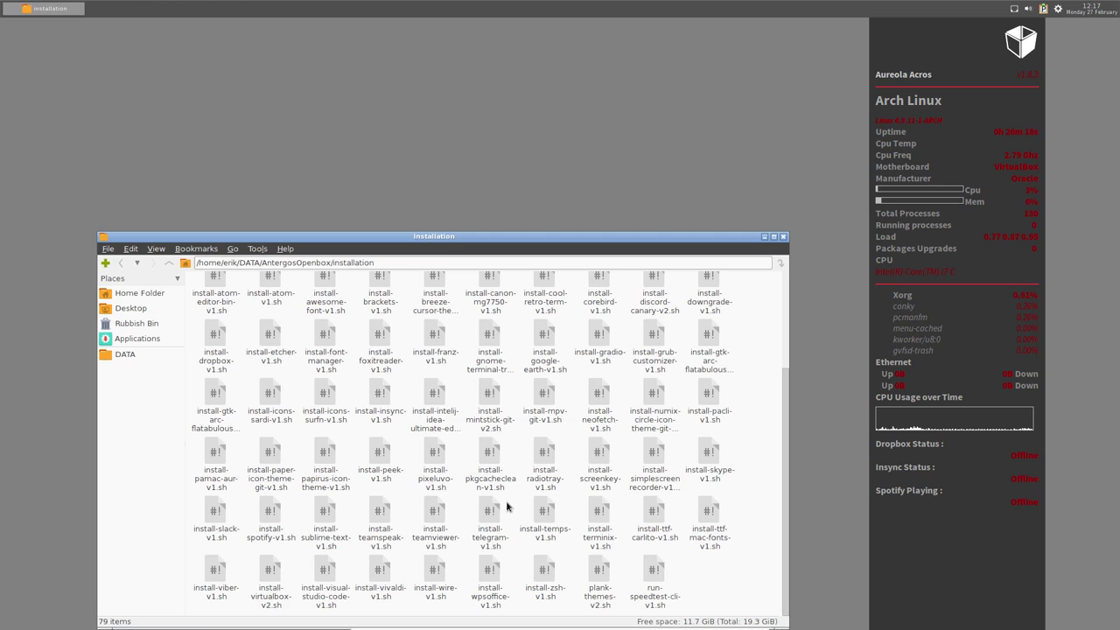
left_click(601, 467)
left_click(716, 459)
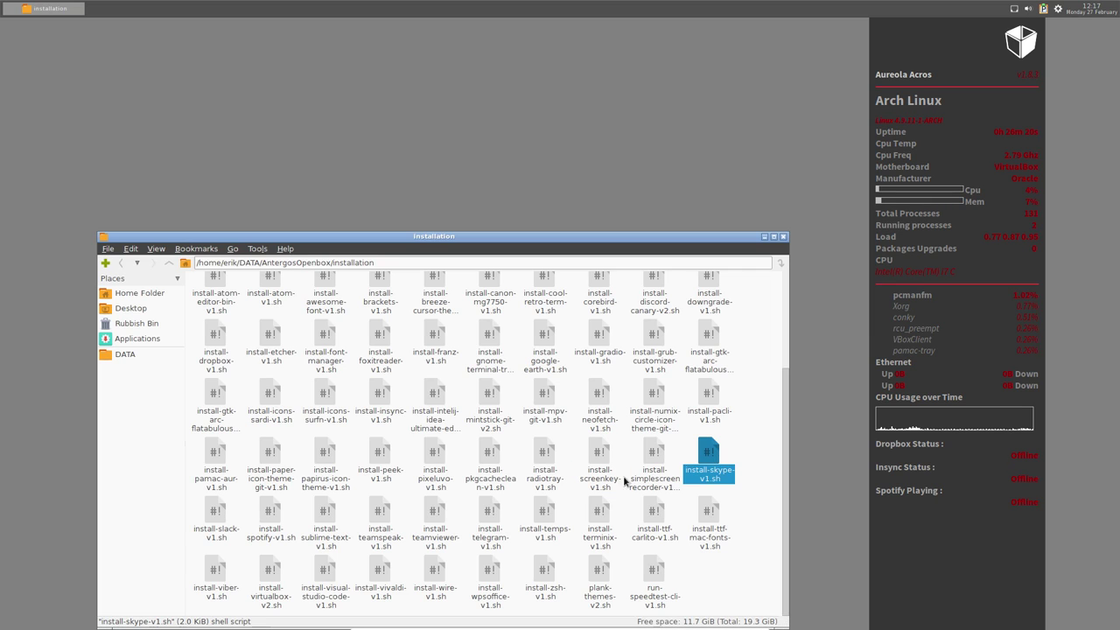
key("ctrl+f")
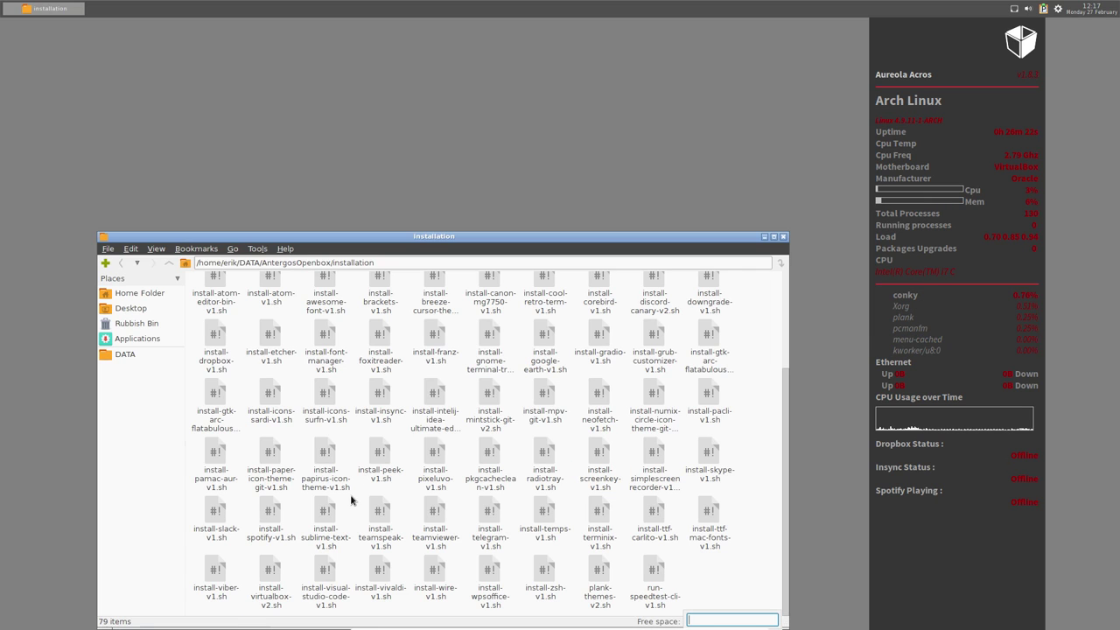
type("variety")
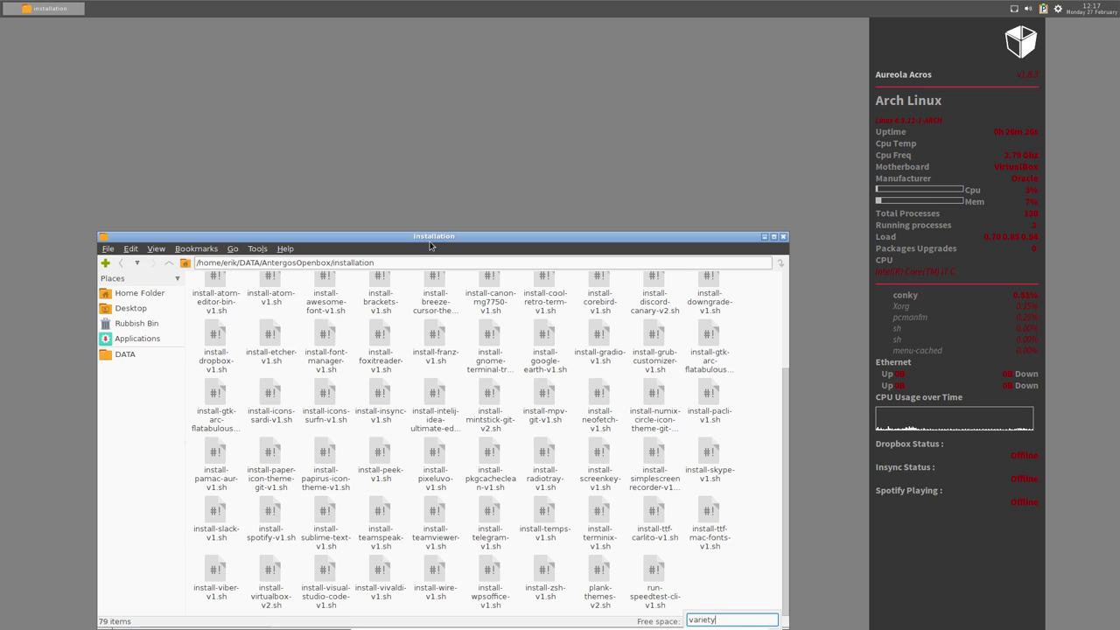
- Move the file manager window higher on the desktop, view its About information and close that dialog
left_click_drag(428, 236, 429, 98)
left_click(287, 111)
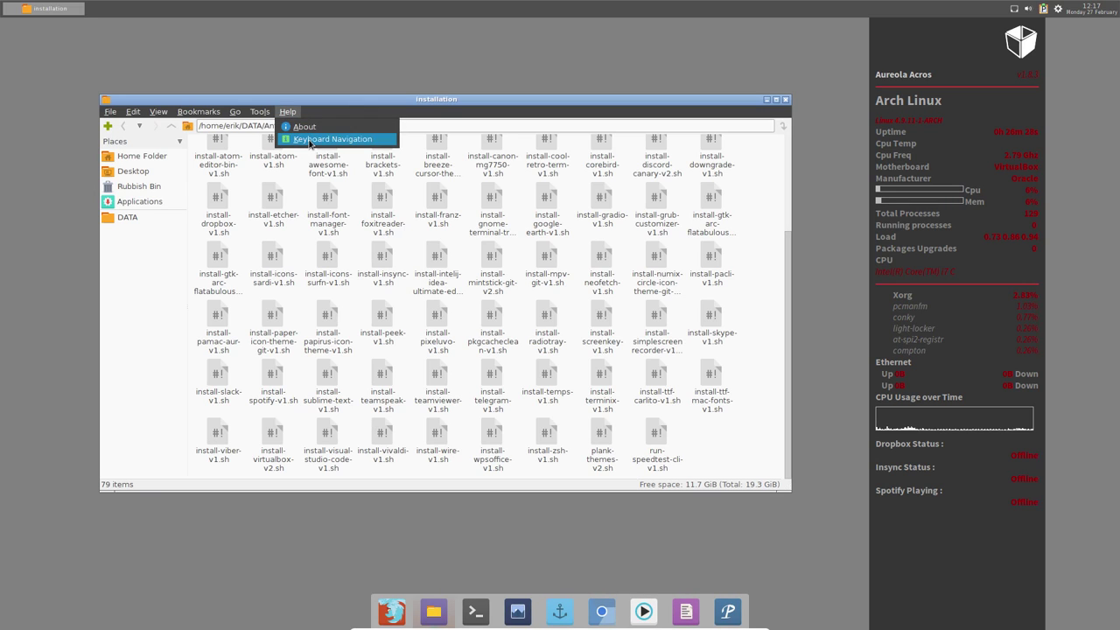
left_click(306, 126)
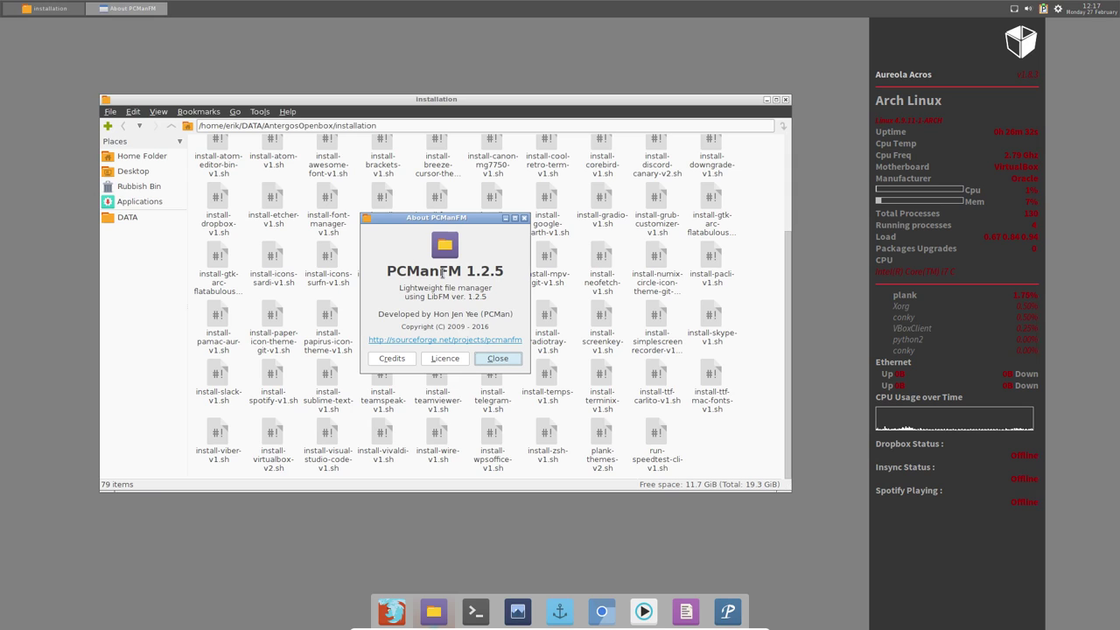
left_click(502, 360)
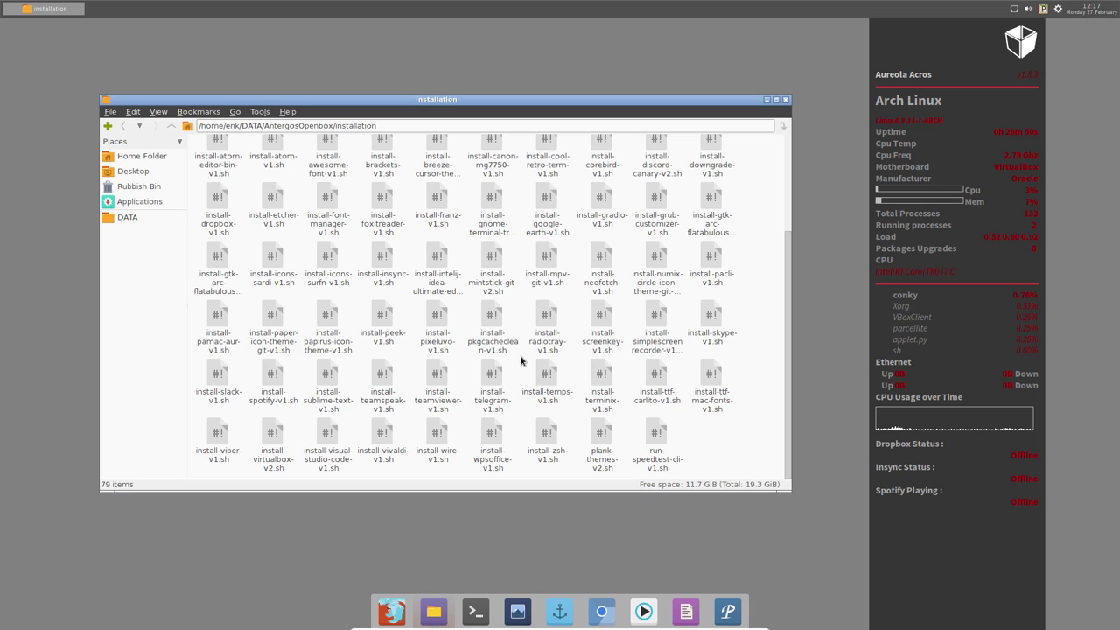
- Look through the installation scripts for a Variety installer, including the end of the alphabetical list and the numbered core, extra and themes scripts
left_click(270, 377)
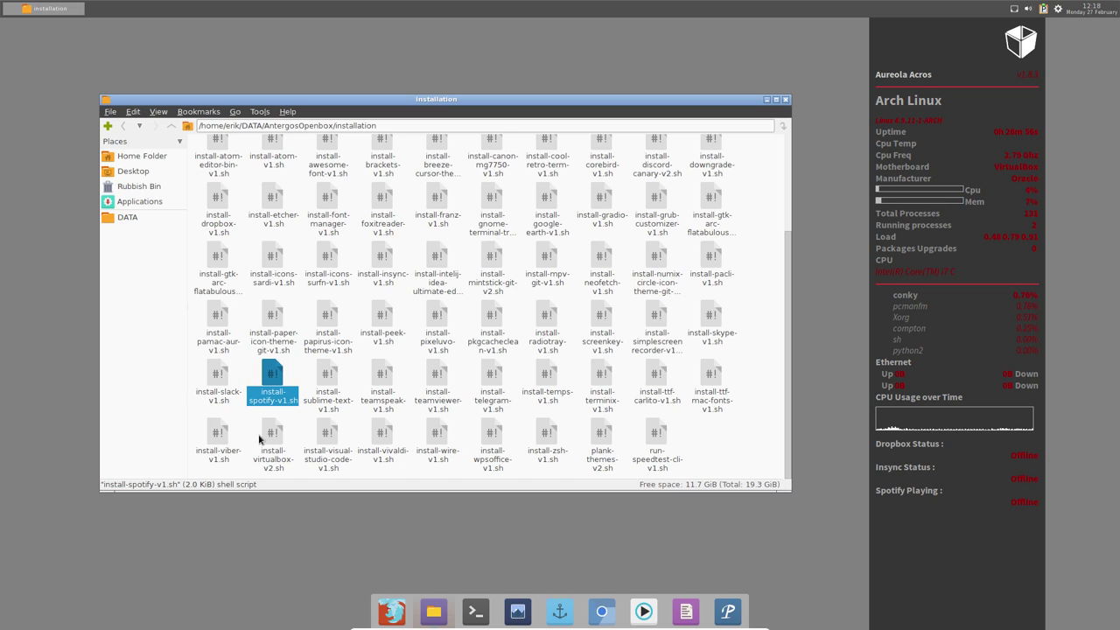
left_click(656, 377)
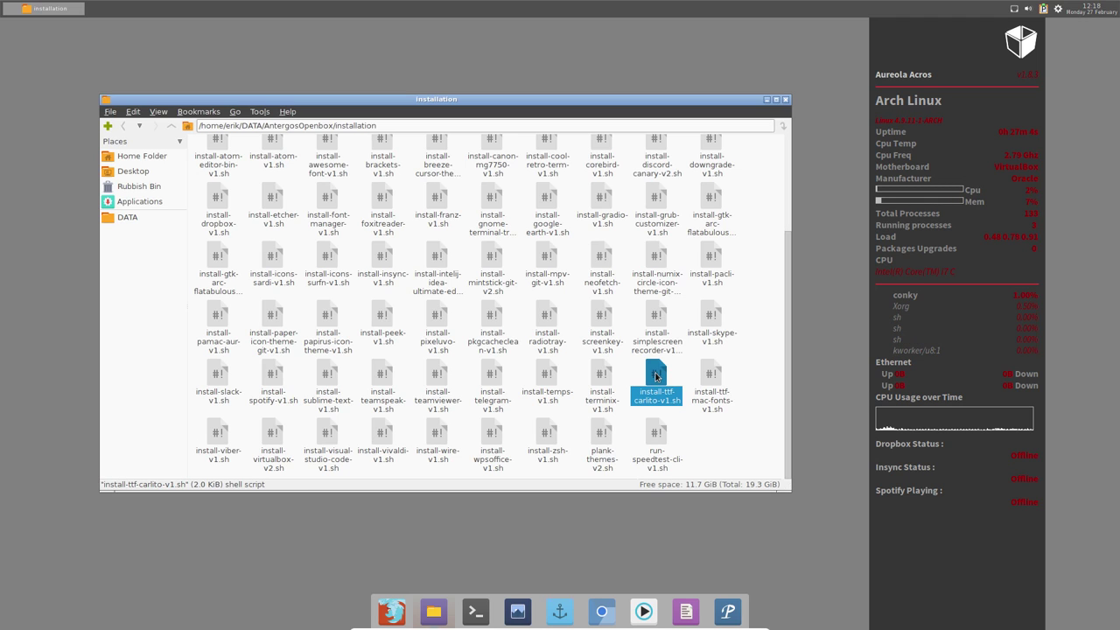
left_click(364, 443)
left_click(324, 441)
left_click(268, 441)
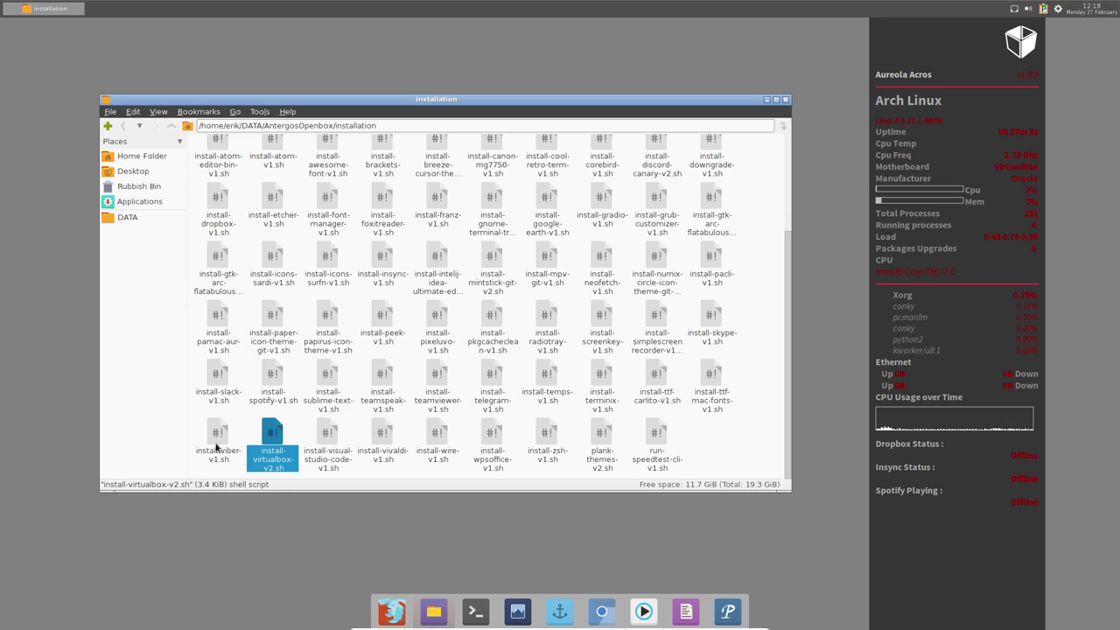
left_click(710, 433)
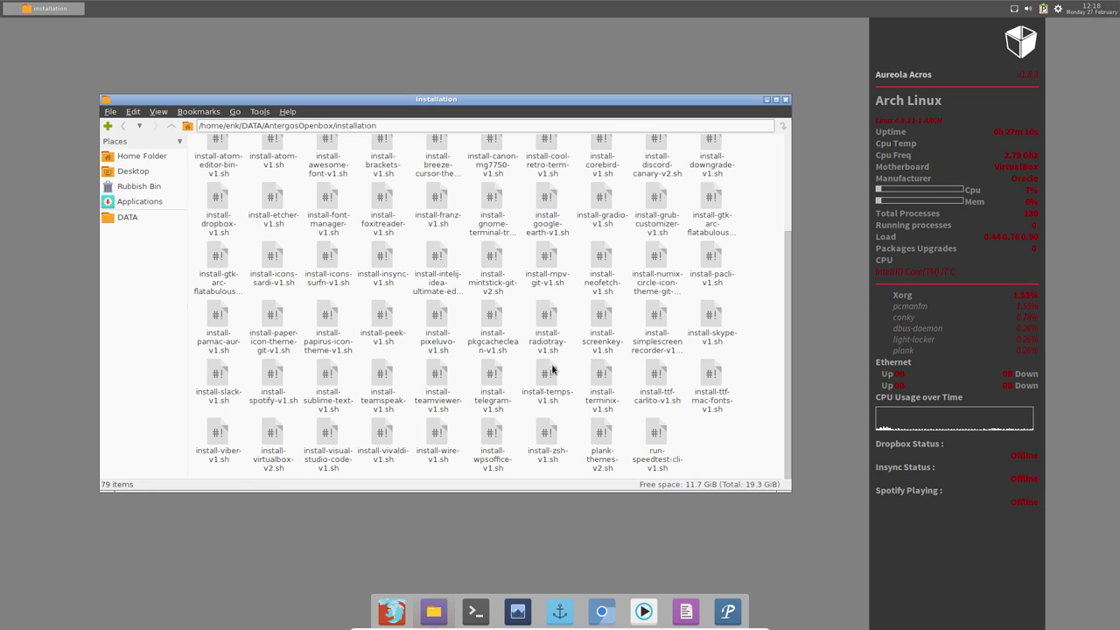
scroll(549, 312, "up", 3)
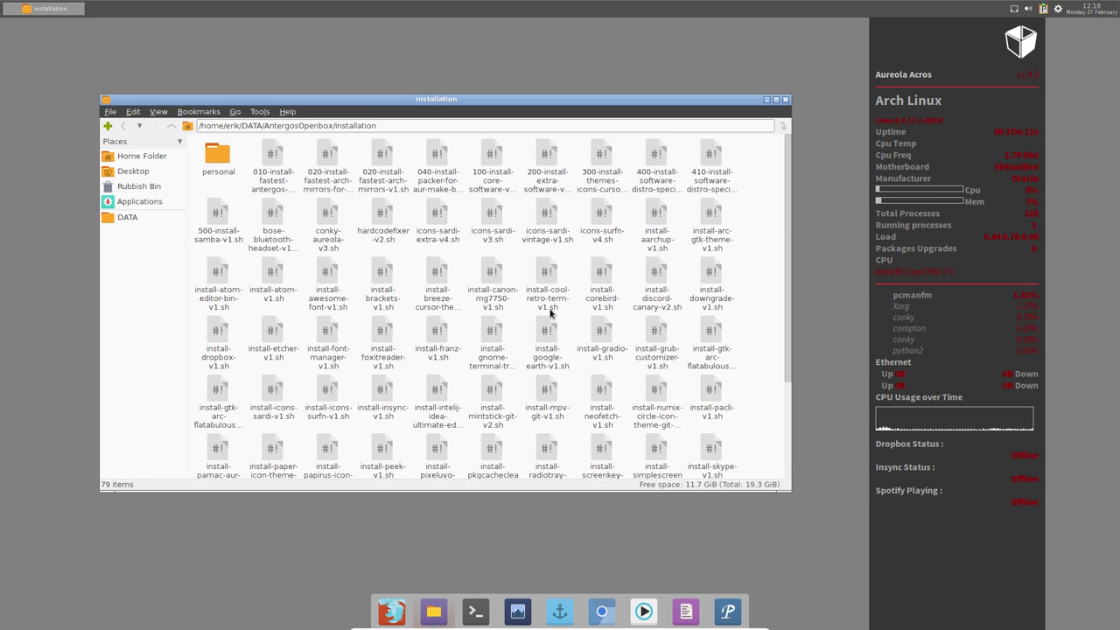
left_click(558, 161)
left_click(599, 165)
left_click(541, 160)
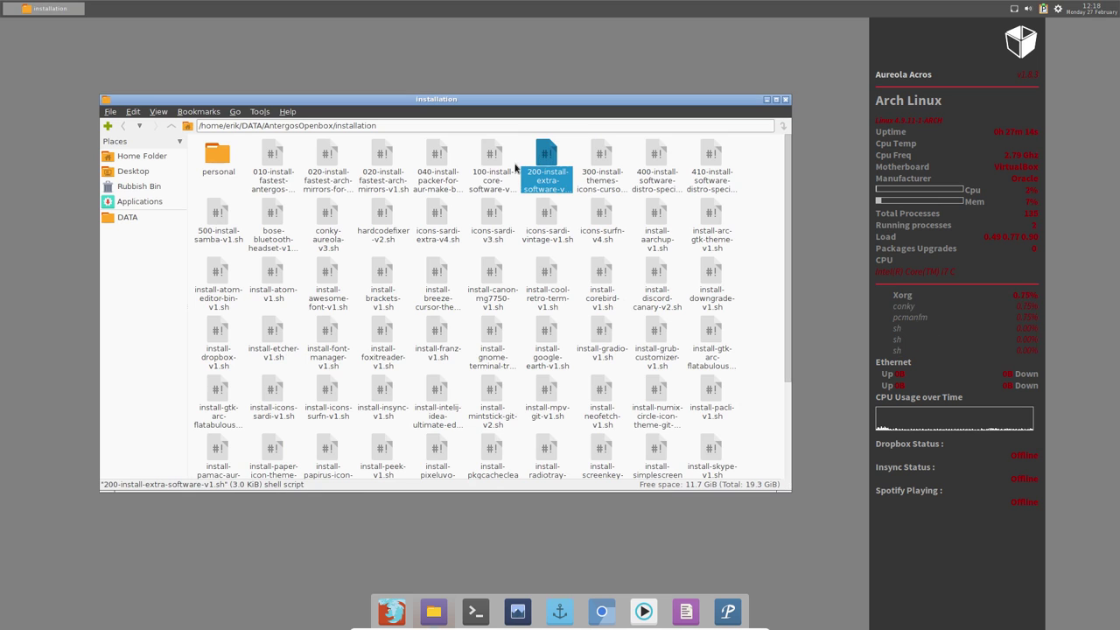
left_click(503, 166)
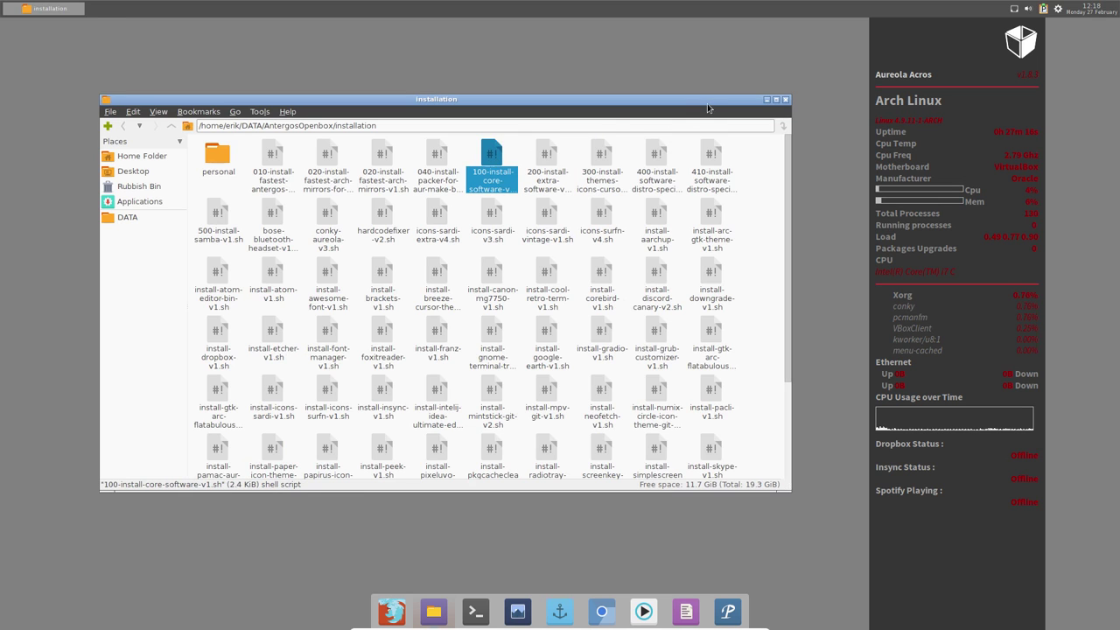
- Open a terminal with the file manager window moved aside and set the terminal font size to 15
left_click_drag(708, 104, 668, 57)
left_click(472, 611)
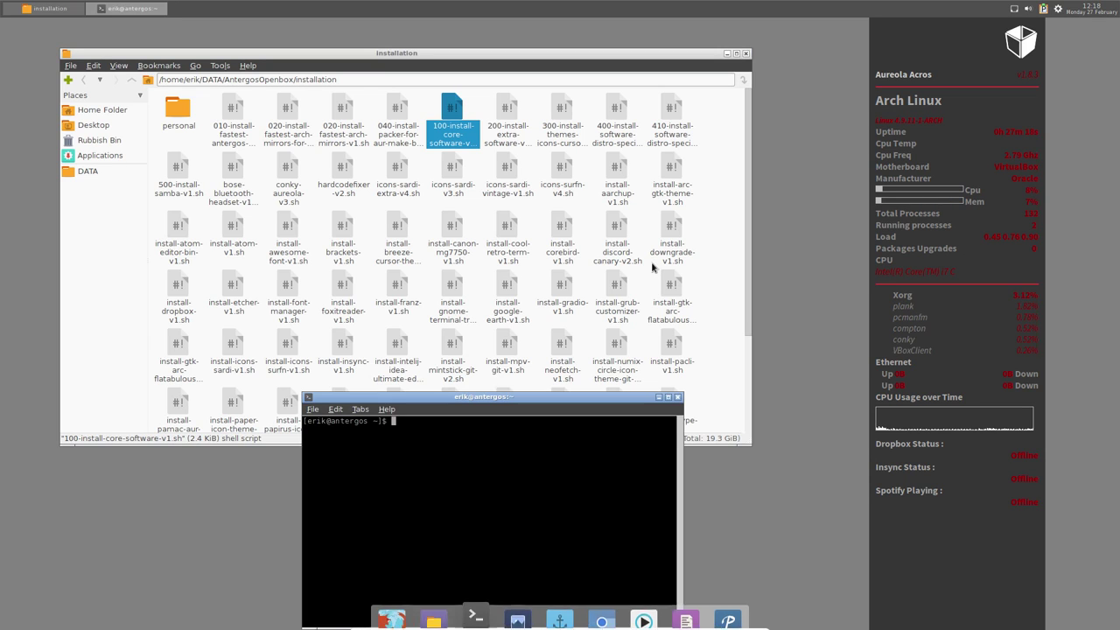
left_click(409, 241)
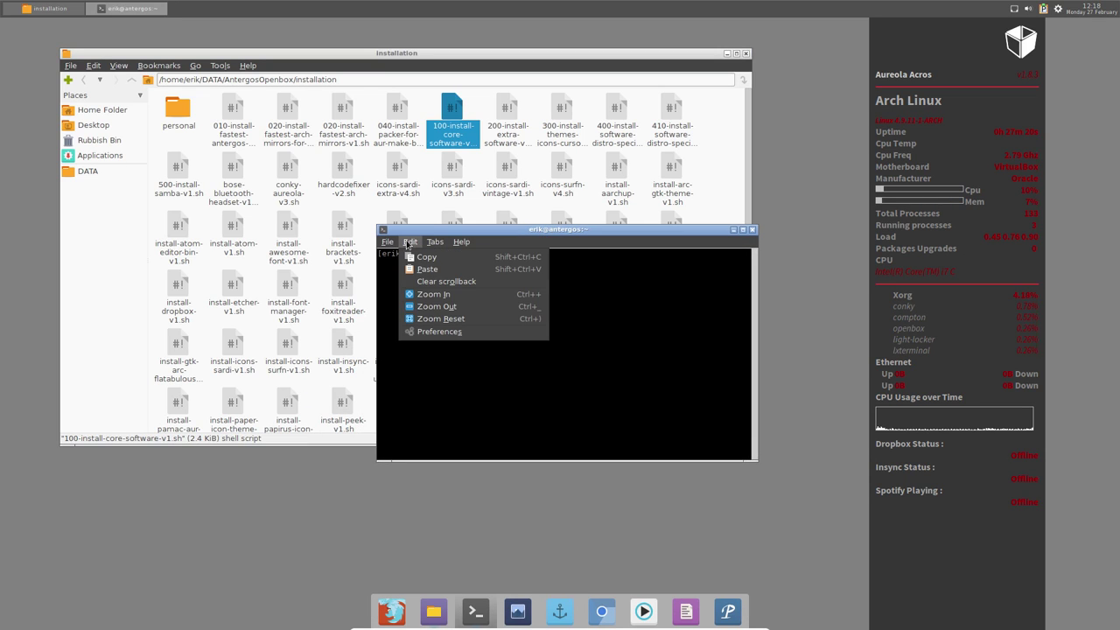
left_click(430, 332)
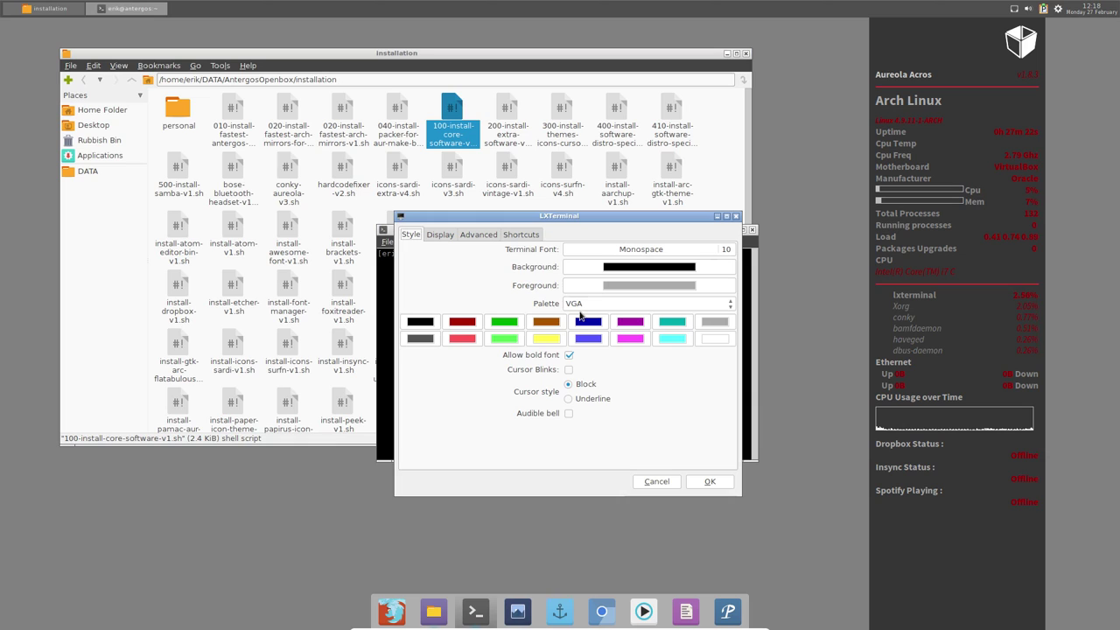
left_click(725, 253)
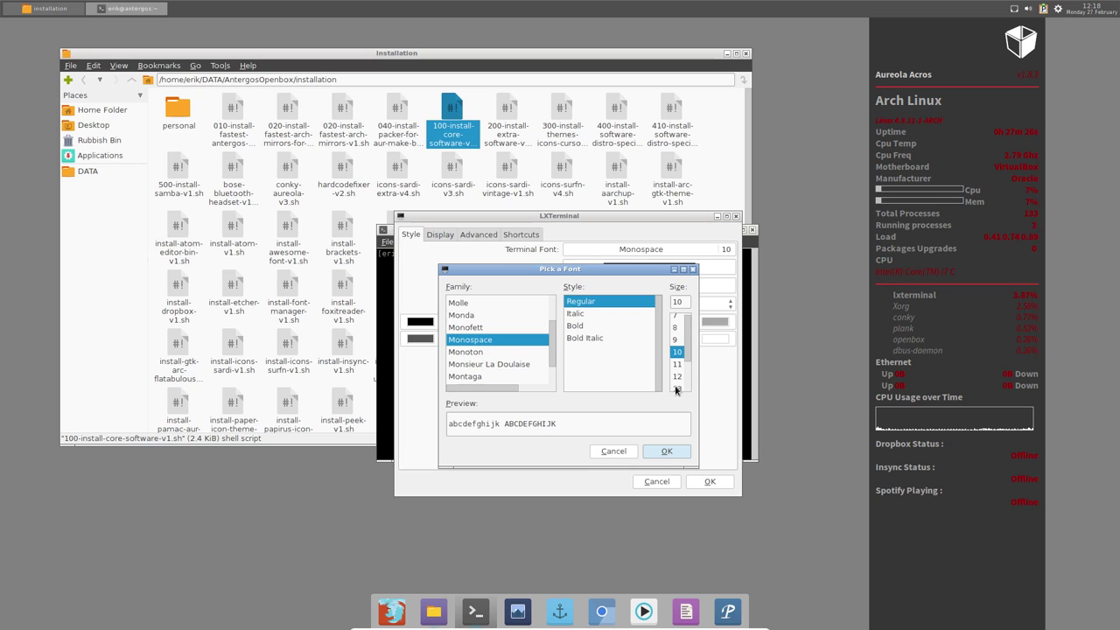
scroll(682, 378, "down", 2)
left_click(679, 371)
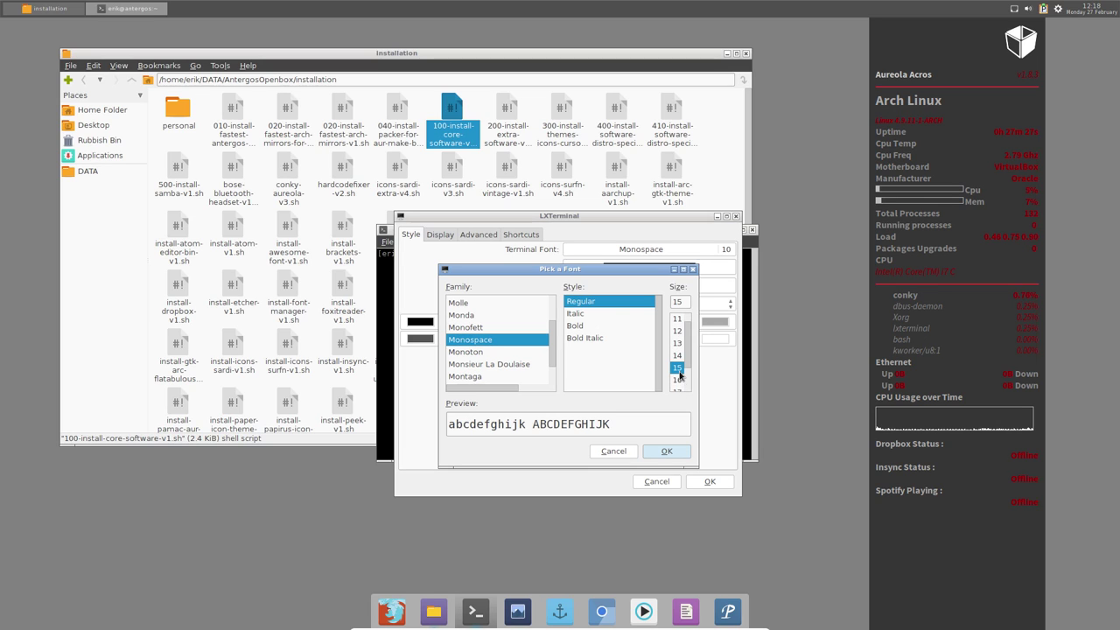
left_click(667, 452)
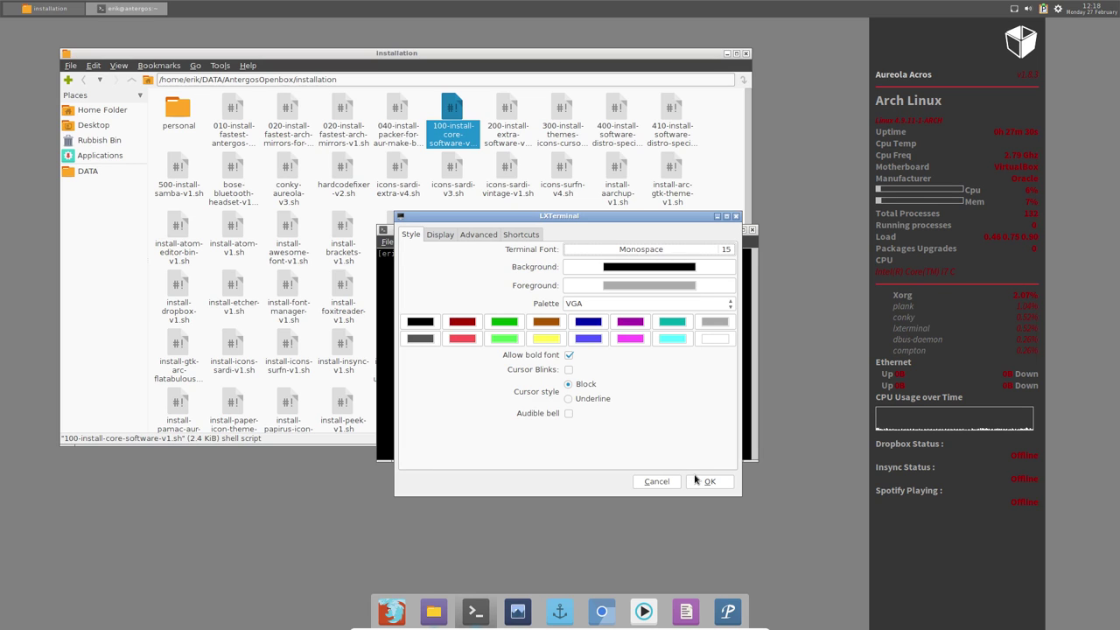
- Review the terminal's display, advanced and shortcut preferences and close the preferences dialog
left_click(441, 235)
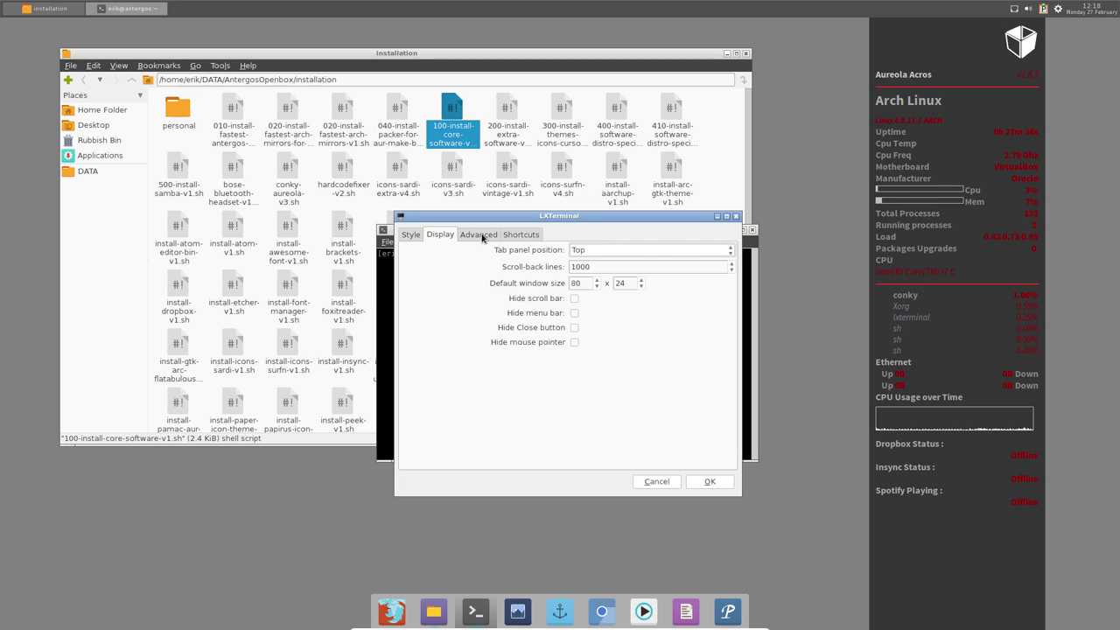
left_click(480, 235)
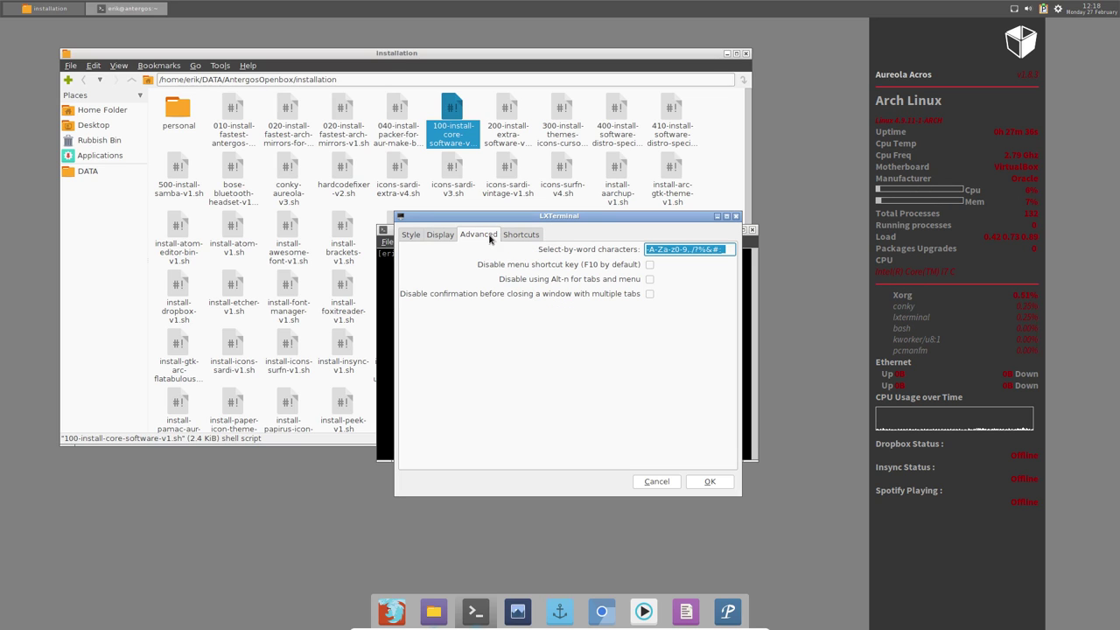
left_click(520, 236)
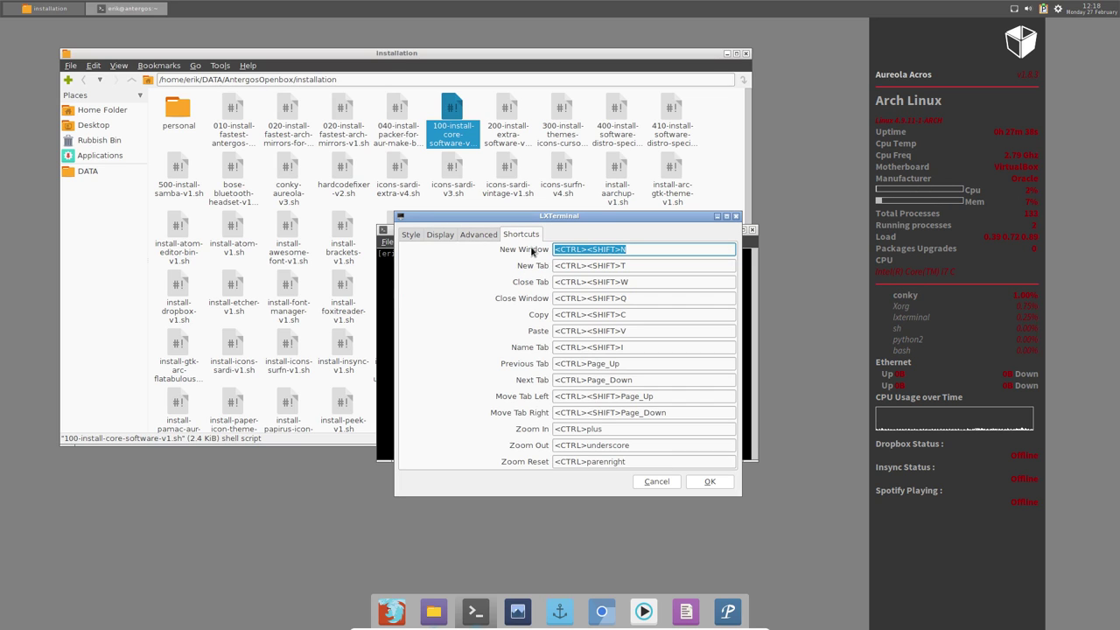
left_click(665, 482)
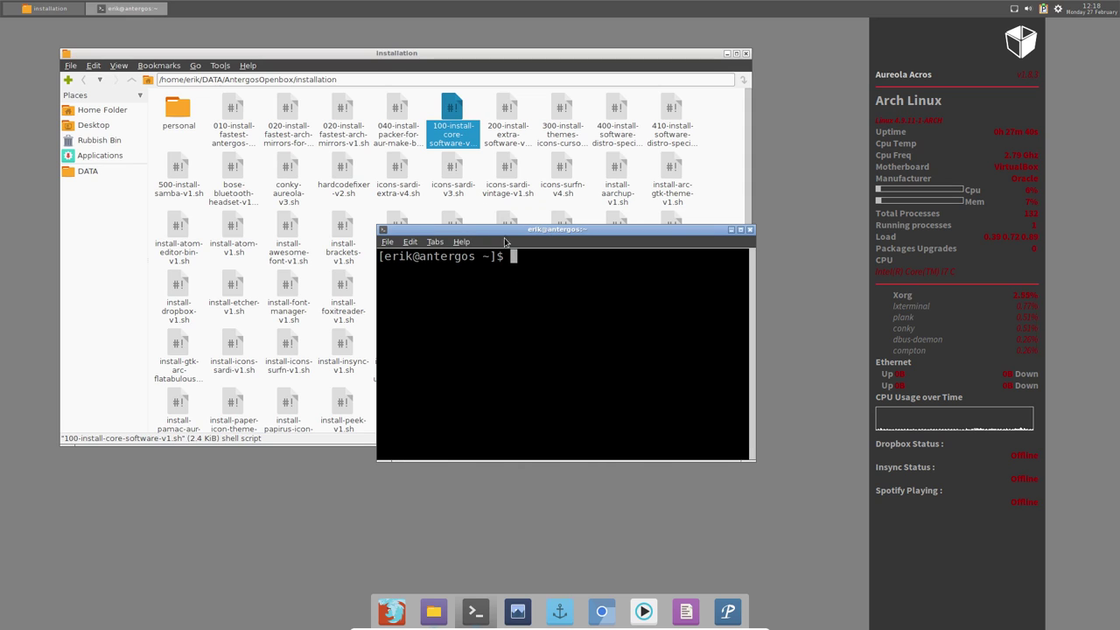
- Enlarge the terminal window and reposition it over the lower part of the file manager
left_click_drag(539, 232, 501, 174)
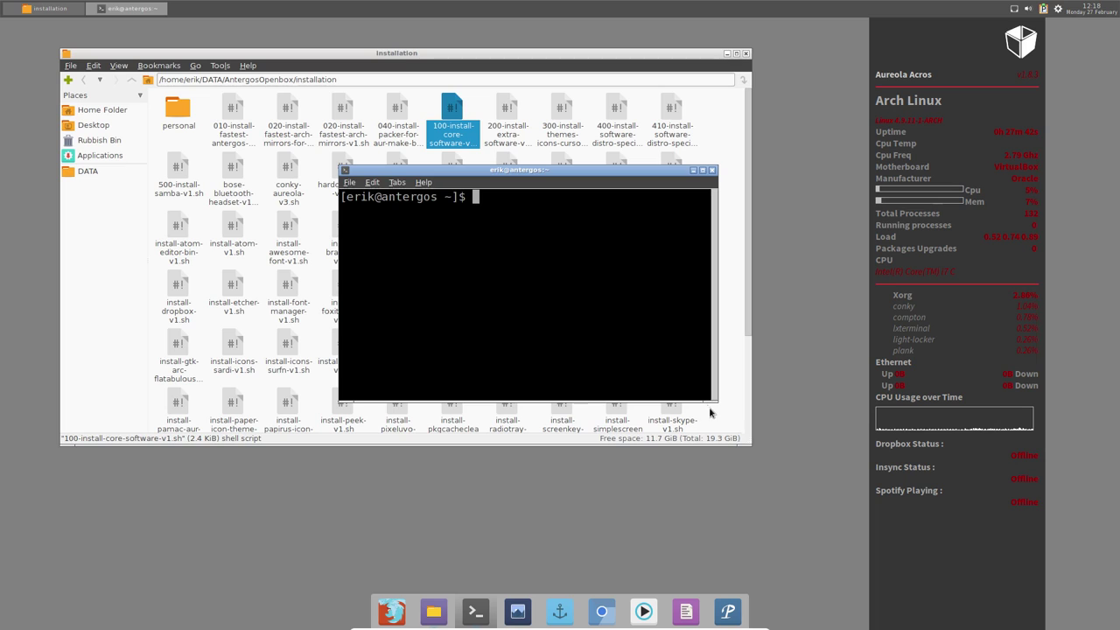
left_click_drag(719, 405, 823, 555)
left_click_drag(573, 171, 563, 179)
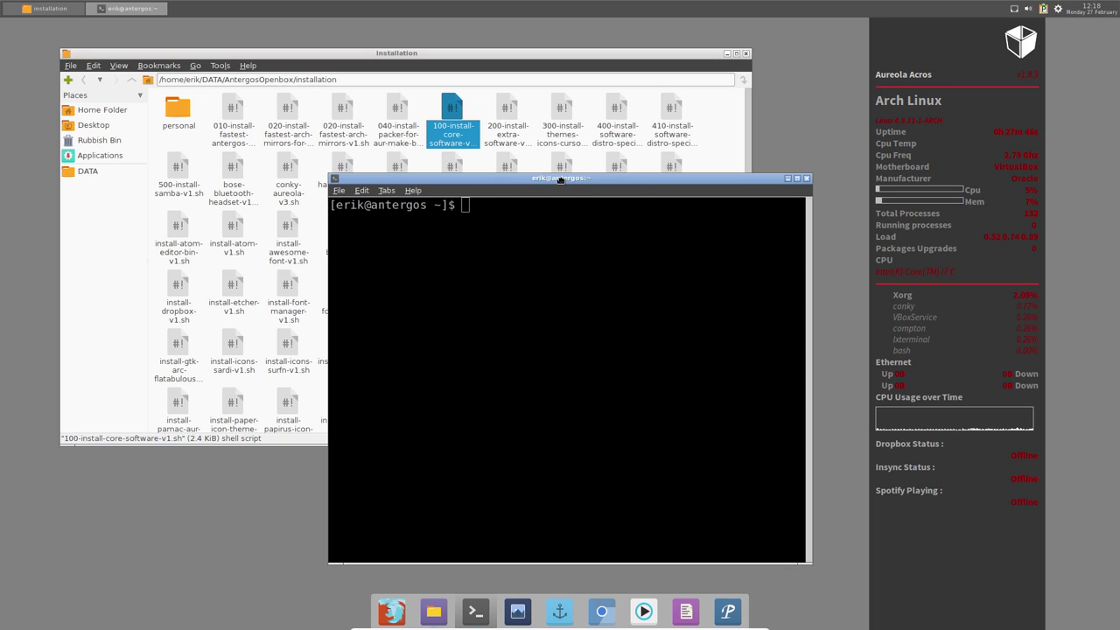
- Try the packer command in the terminal and run "yaourt variety" to list matching packages
type("packer")
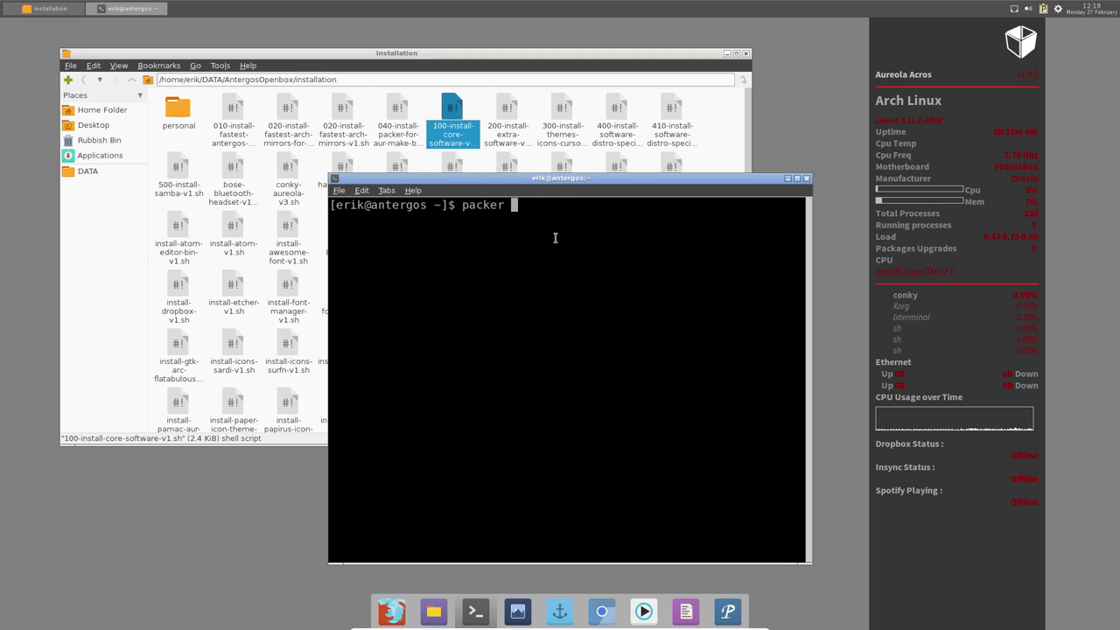
key("Return")
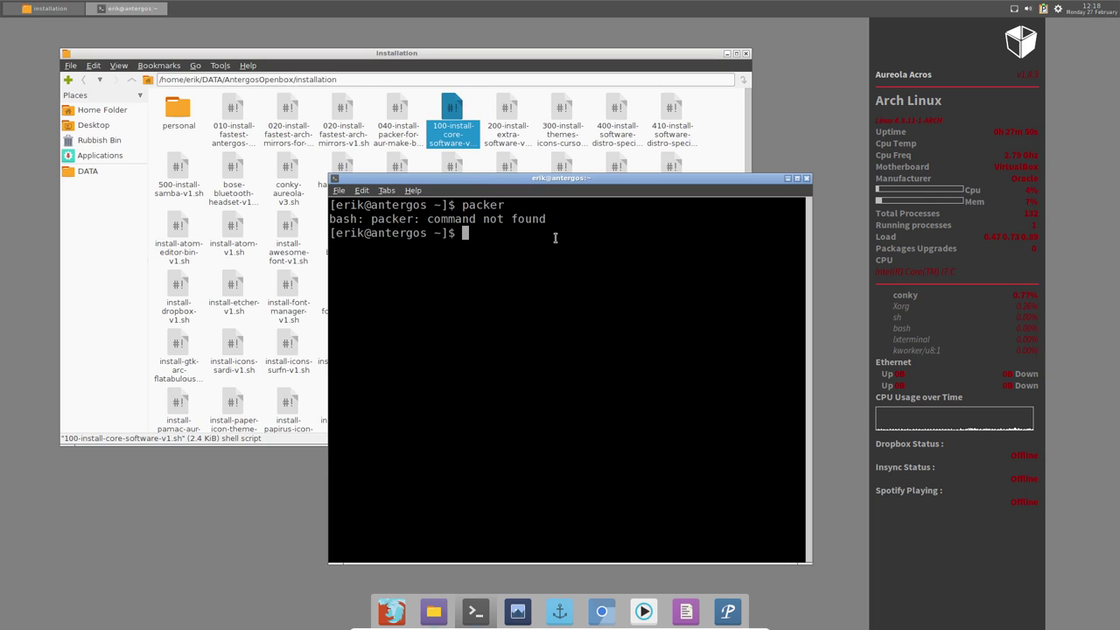
type("yaourt ")
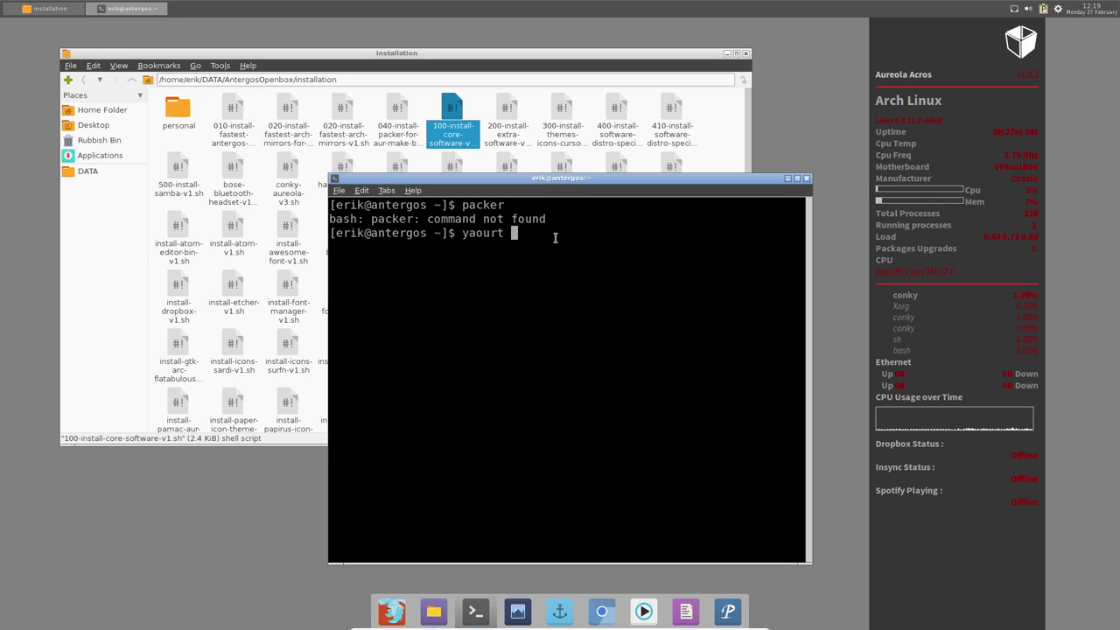
type("variety")
key("Return")
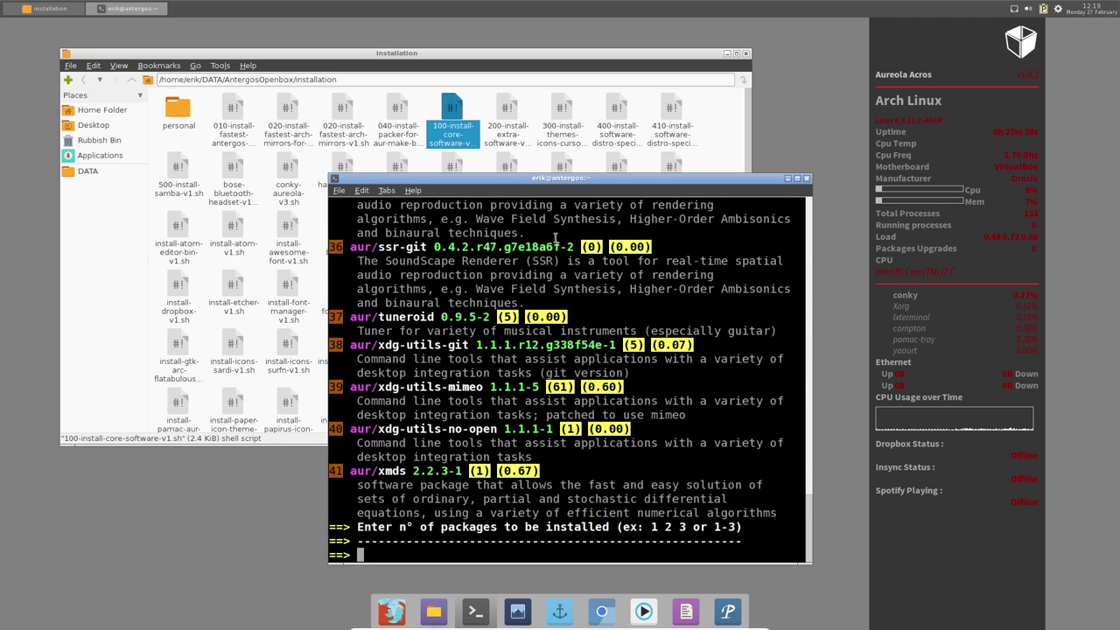
- Look through the yaourt results for the community/variety entry and abort the package selection prompt
scroll(643, 280, "up", 20)
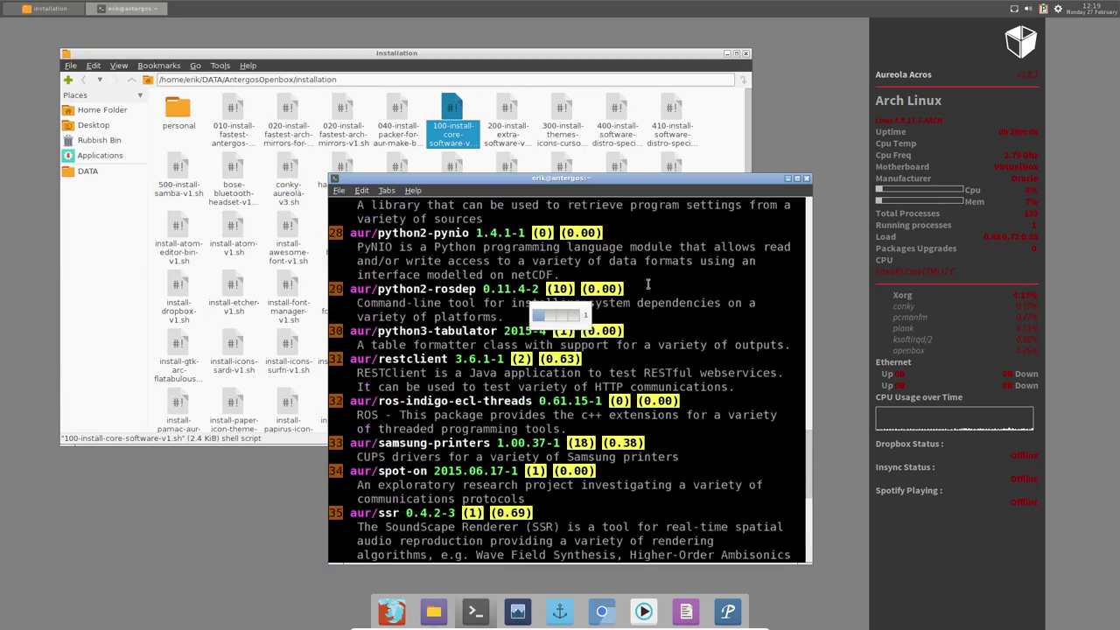
scroll(643, 280, "up", 5)
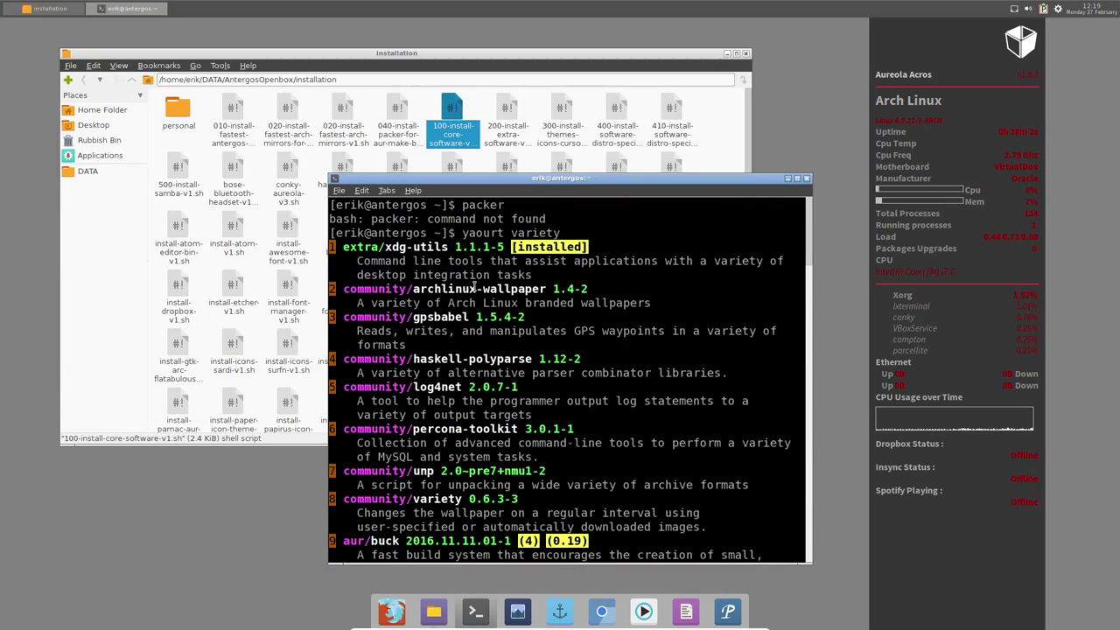
scroll(453, 380, "down", 1)
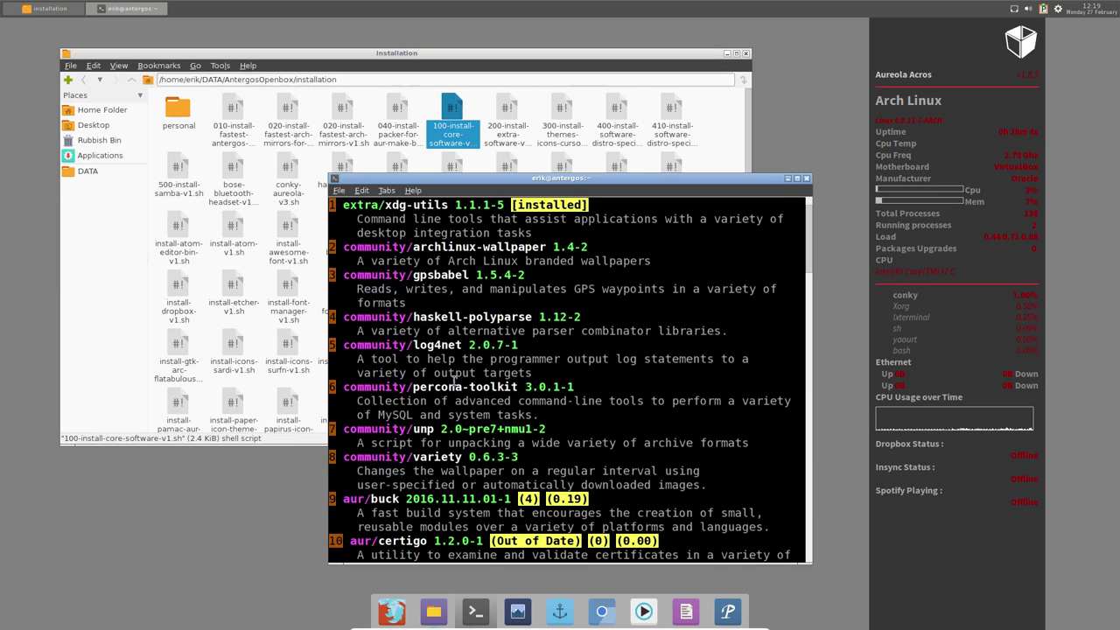
scroll(453, 381, "up", 1)
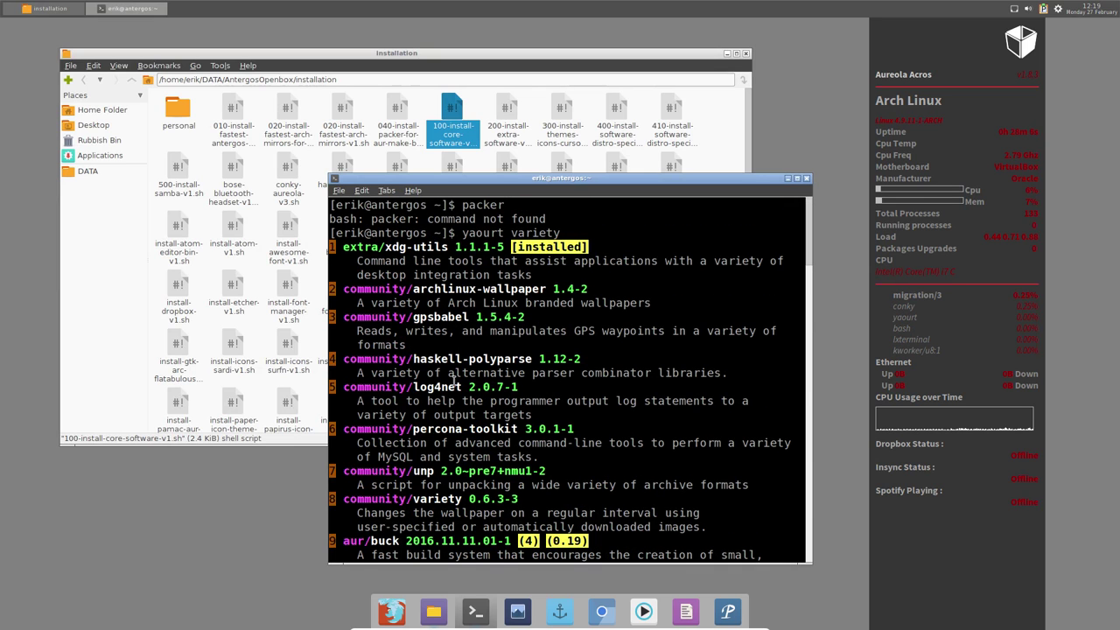
scroll(453, 380, "down", 5)
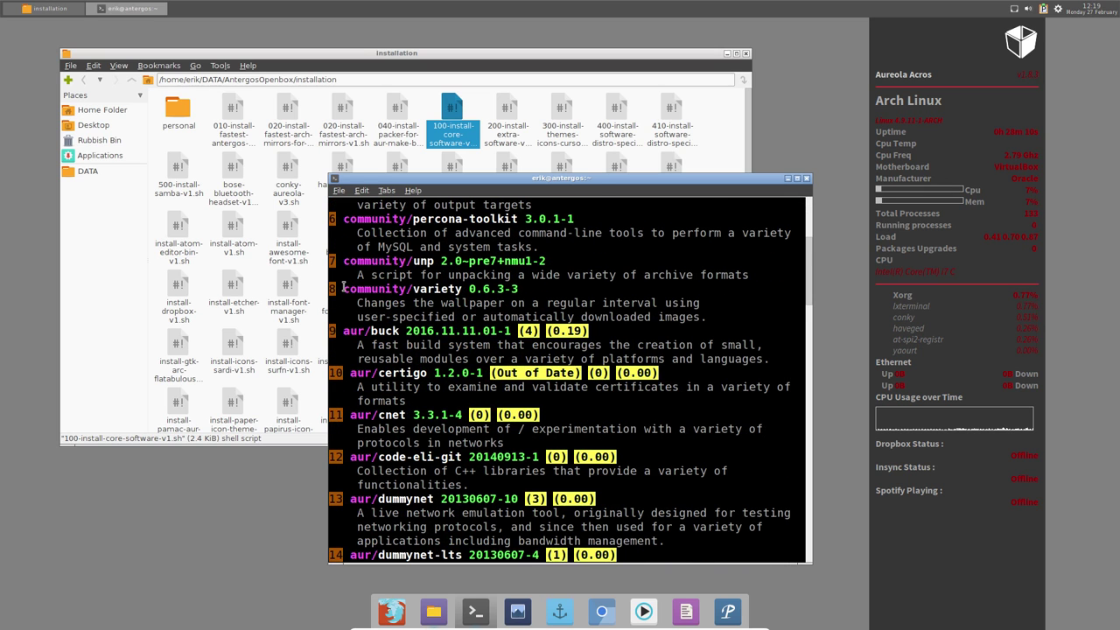
left_click_drag(344, 288, 464, 289)
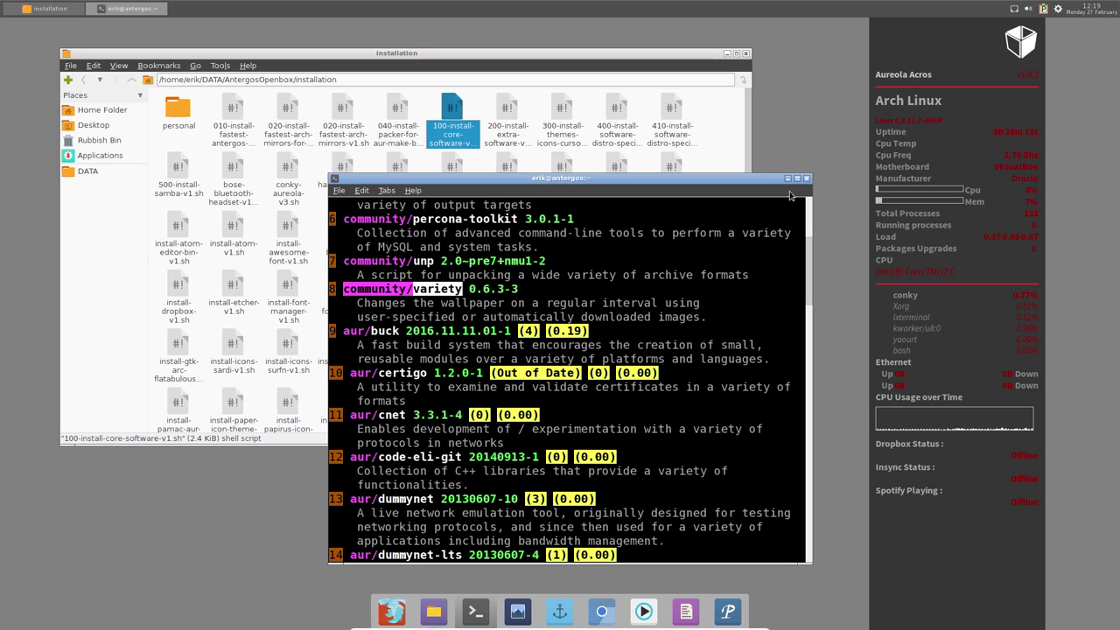
left_click(676, 404)
key("ctrl+c")
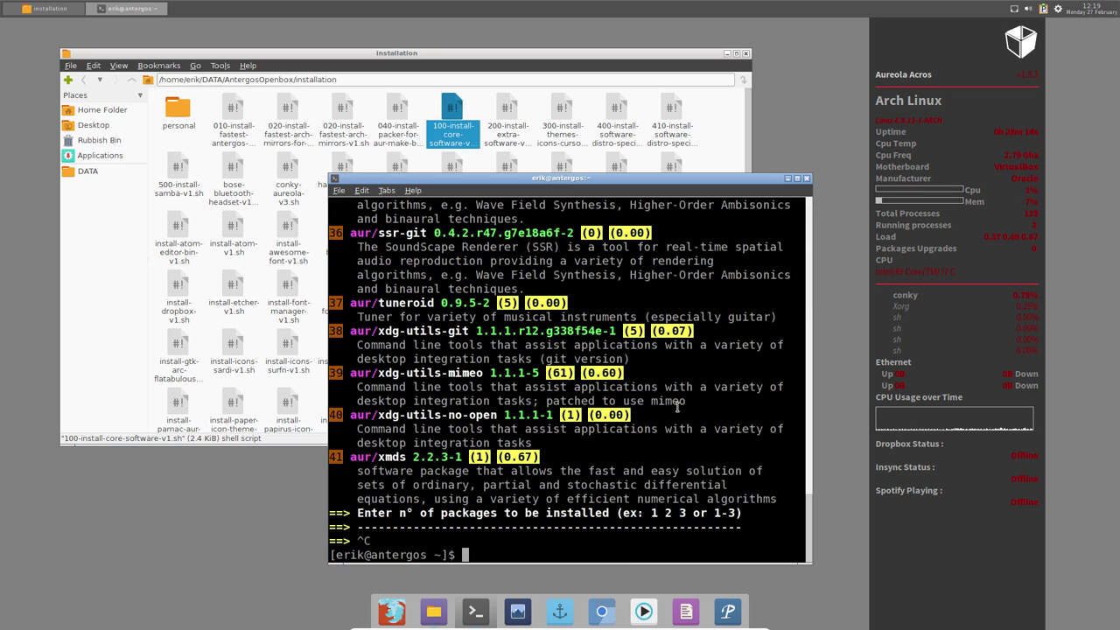
- Install the package with "sudo pacman -S variety", entering the account password and accepting the installation
type("sudo pa")
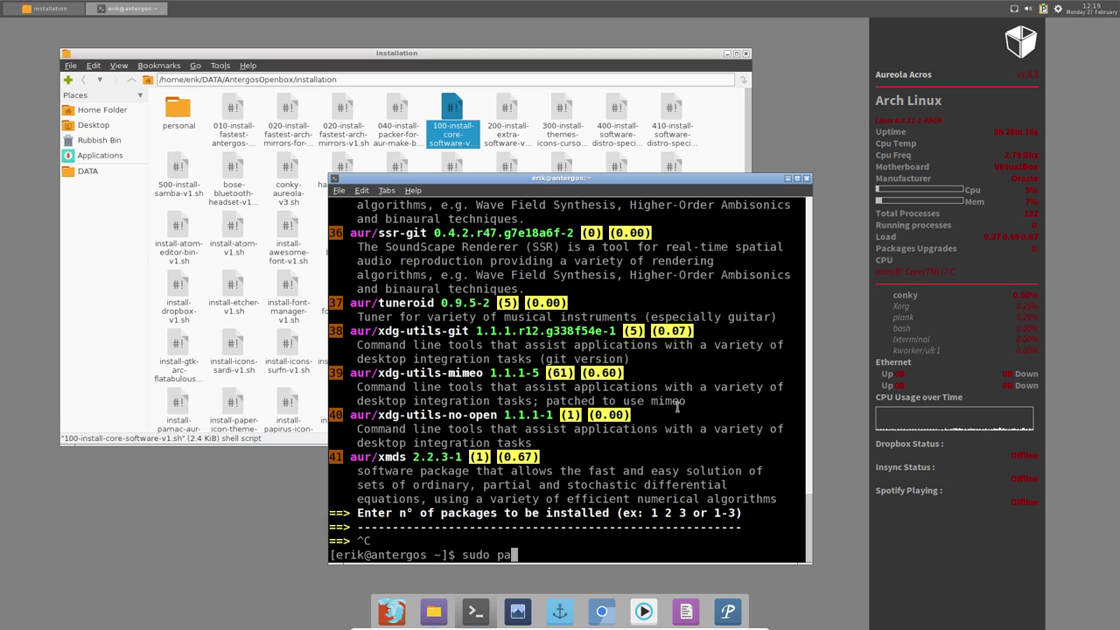
type("cman ")
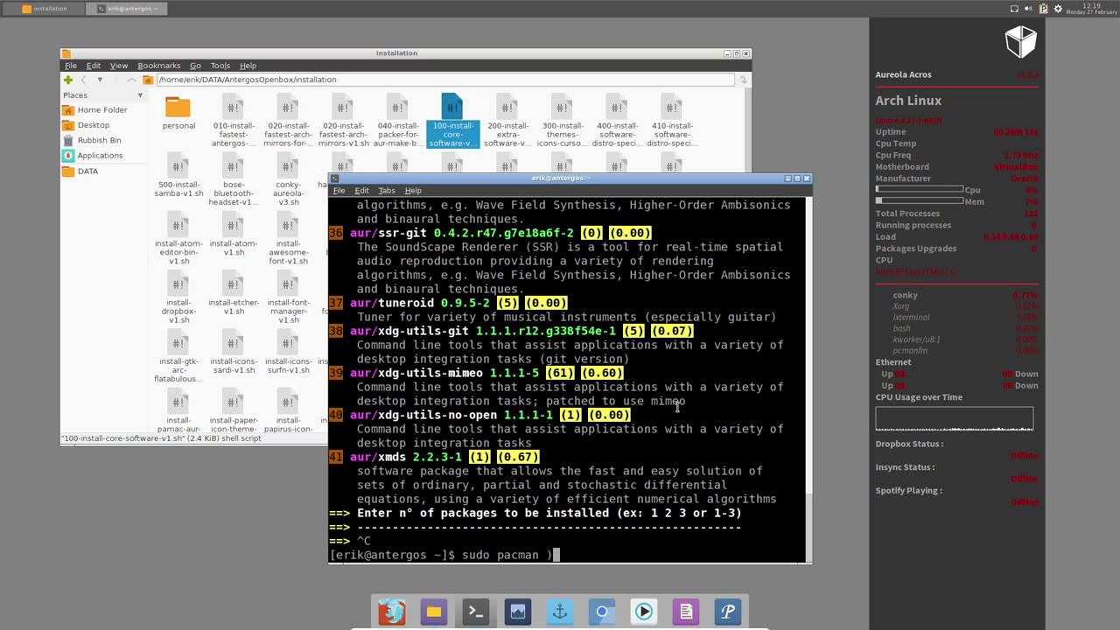
type("-S variety")
key("Return")
key("Return")
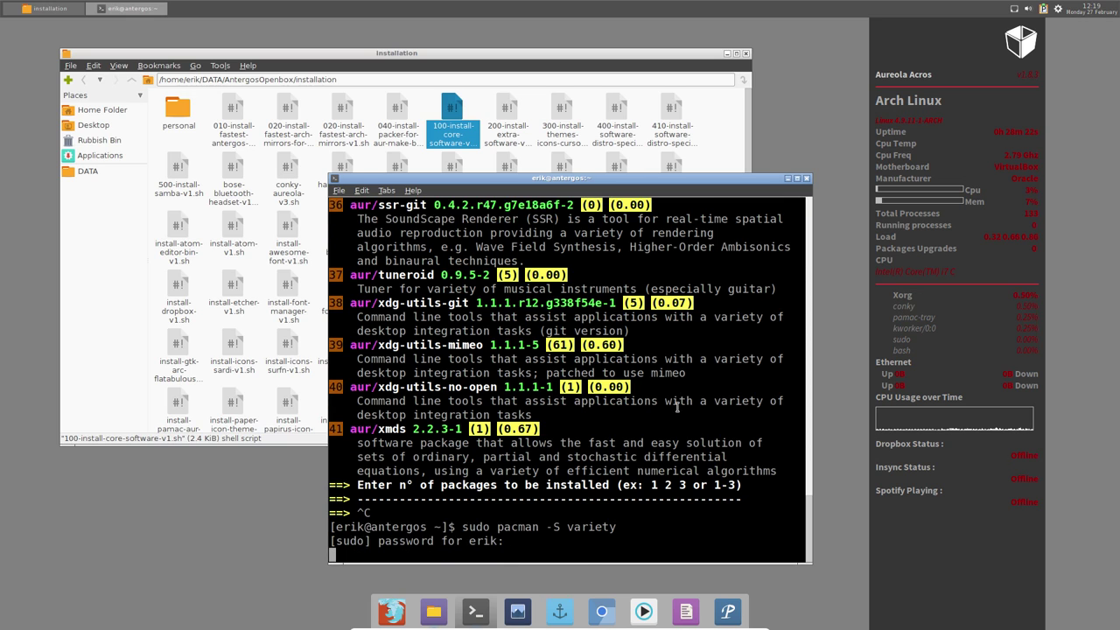
key("Return")
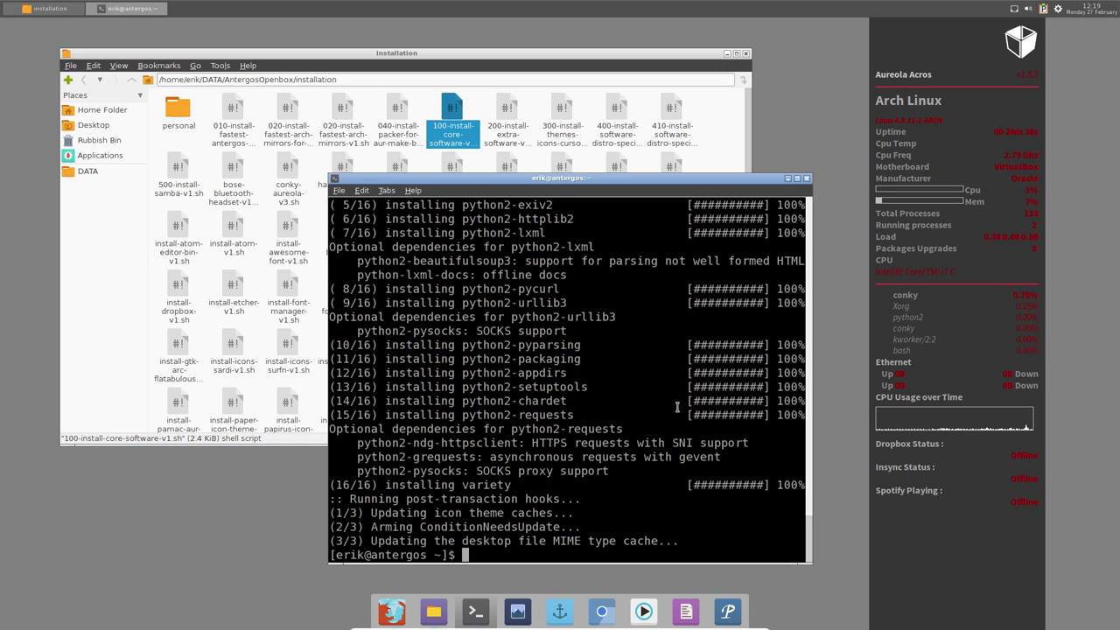
- Launch Variety in the background with "variety &" and continue through its welcome screens to the preferences
type("variety")
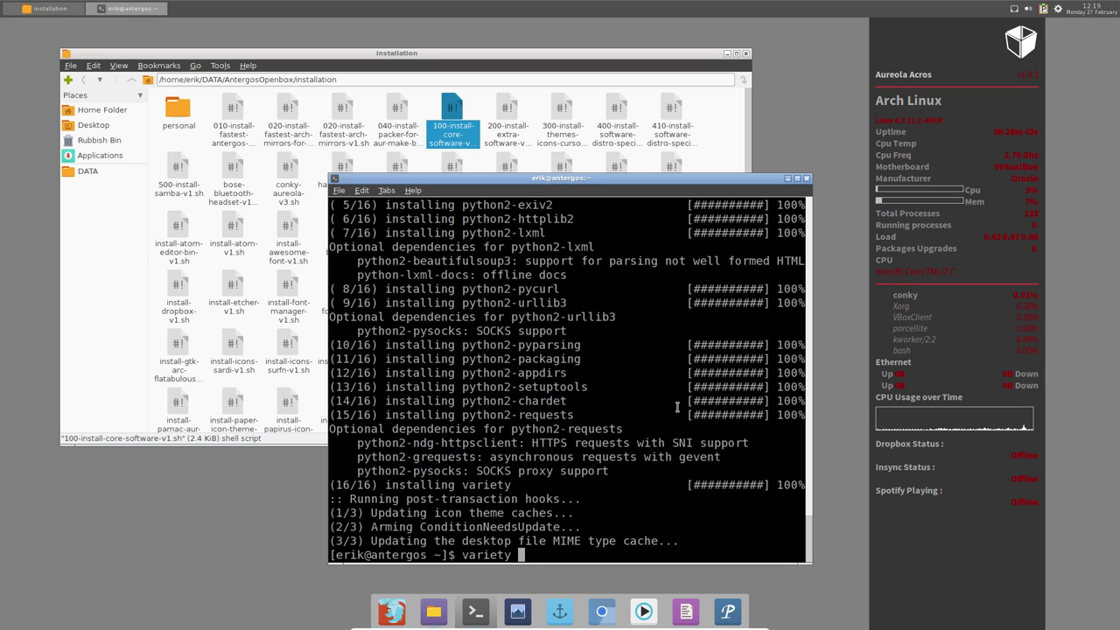
type(" &")
key("Return")
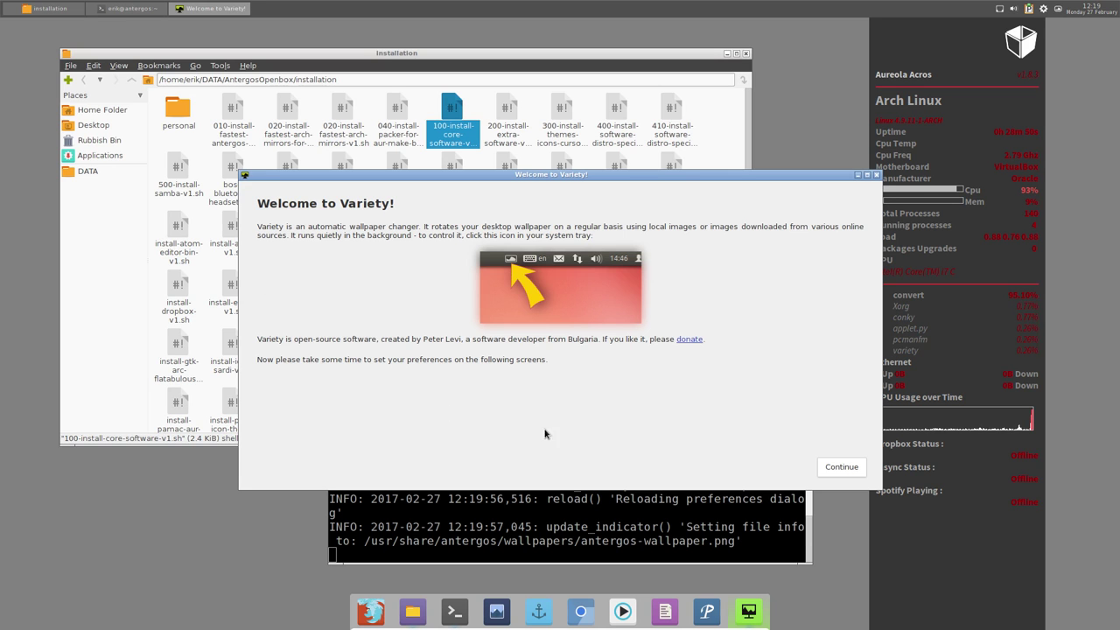
left_click(850, 469)
left_click(782, 471)
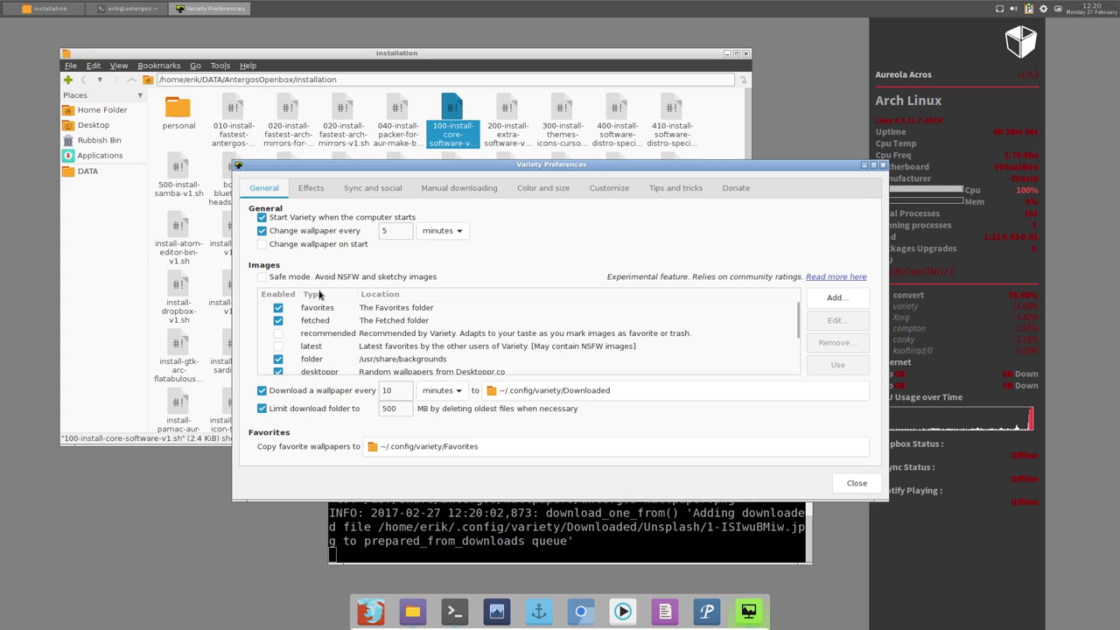
- Enable changing wallpaper on start and images at least 80% of the screen resolution, then close the preferences, terminal and usage-statistics notification
left_click(285, 246)
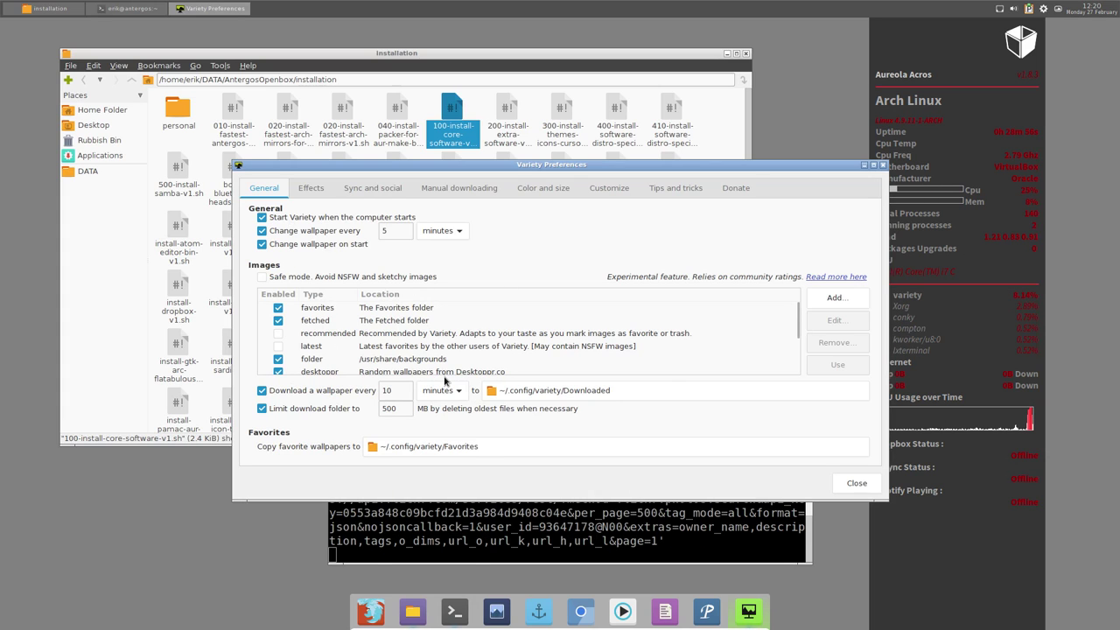
left_click(546, 187)
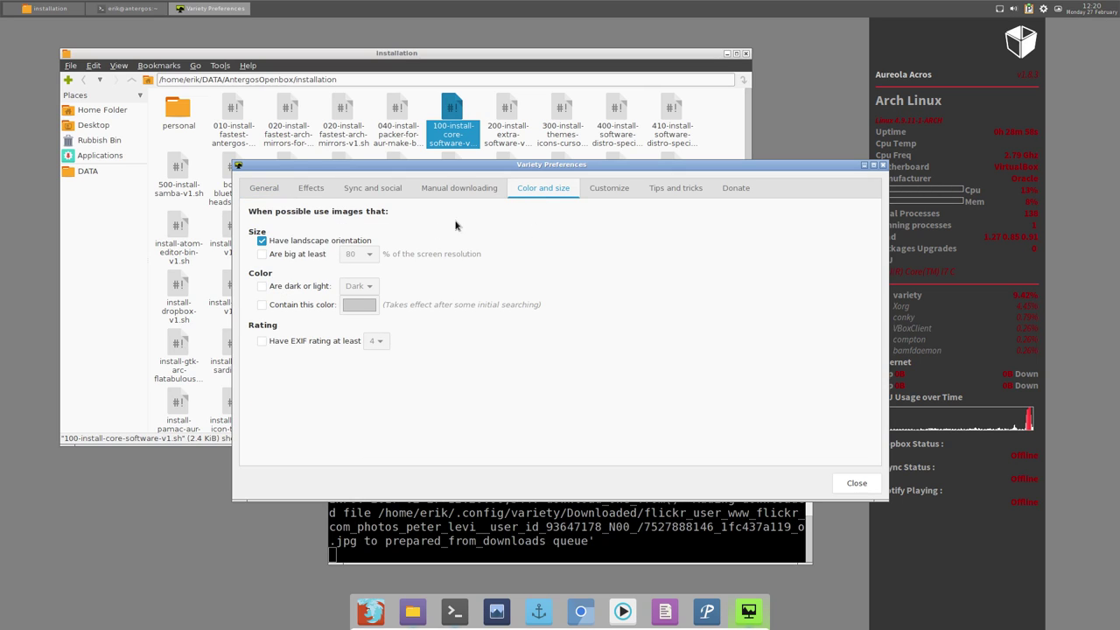
left_click(288, 254)
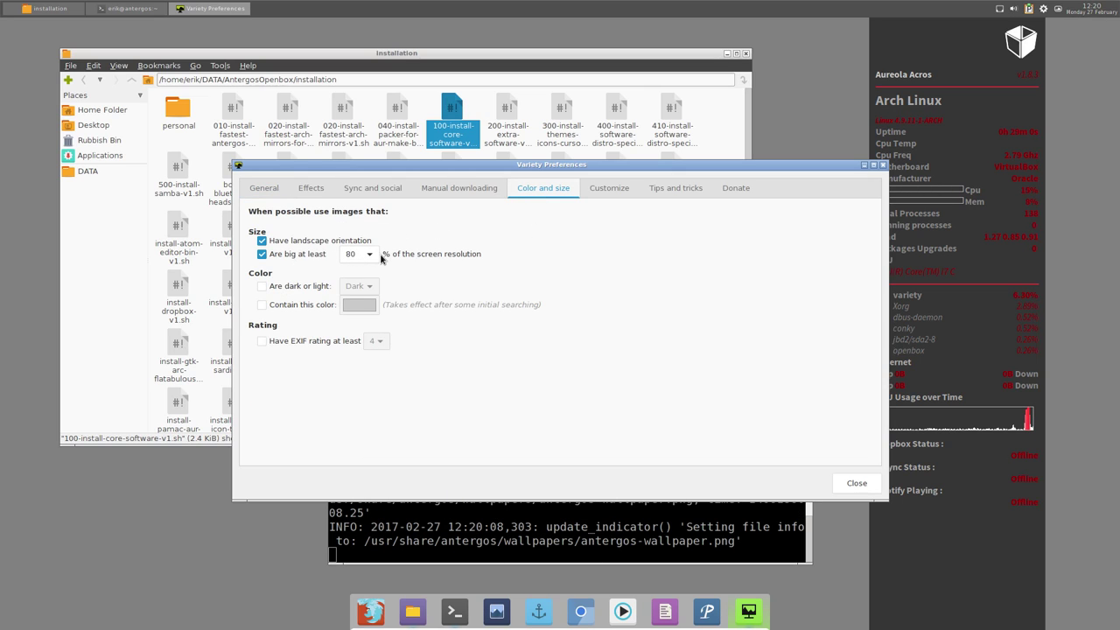
left_click(857, 483)
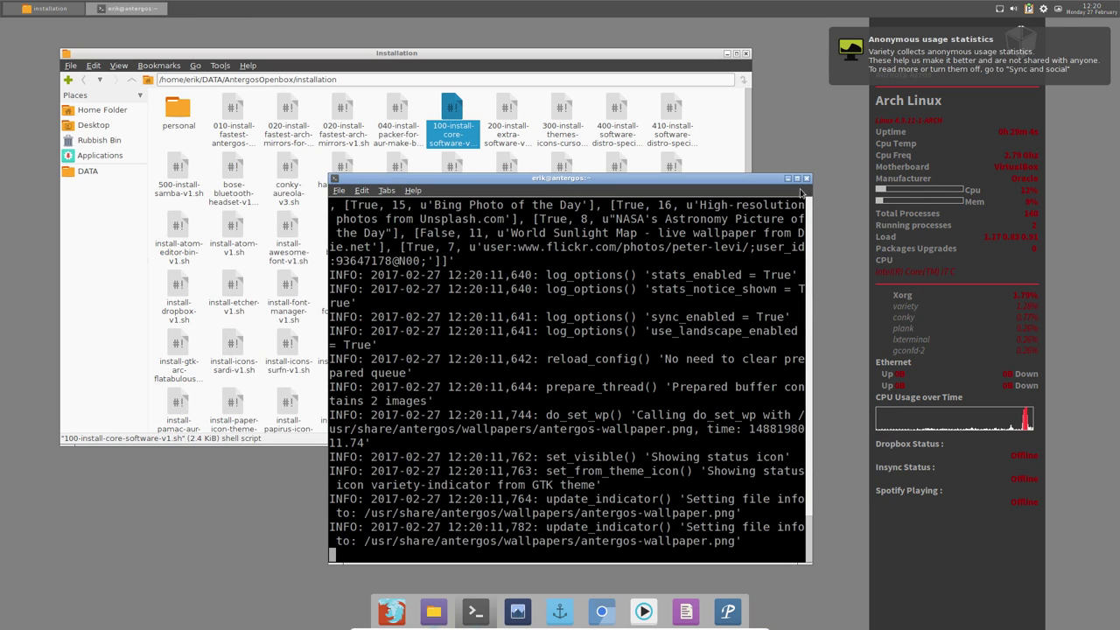
key("alt+F4")
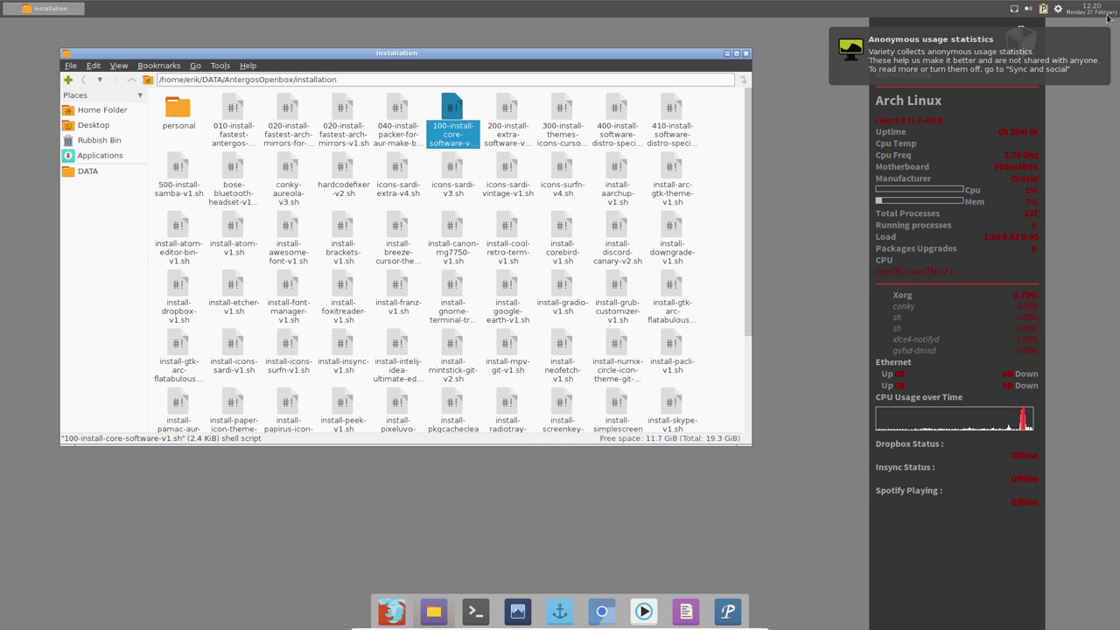
left_click(1001, 59)
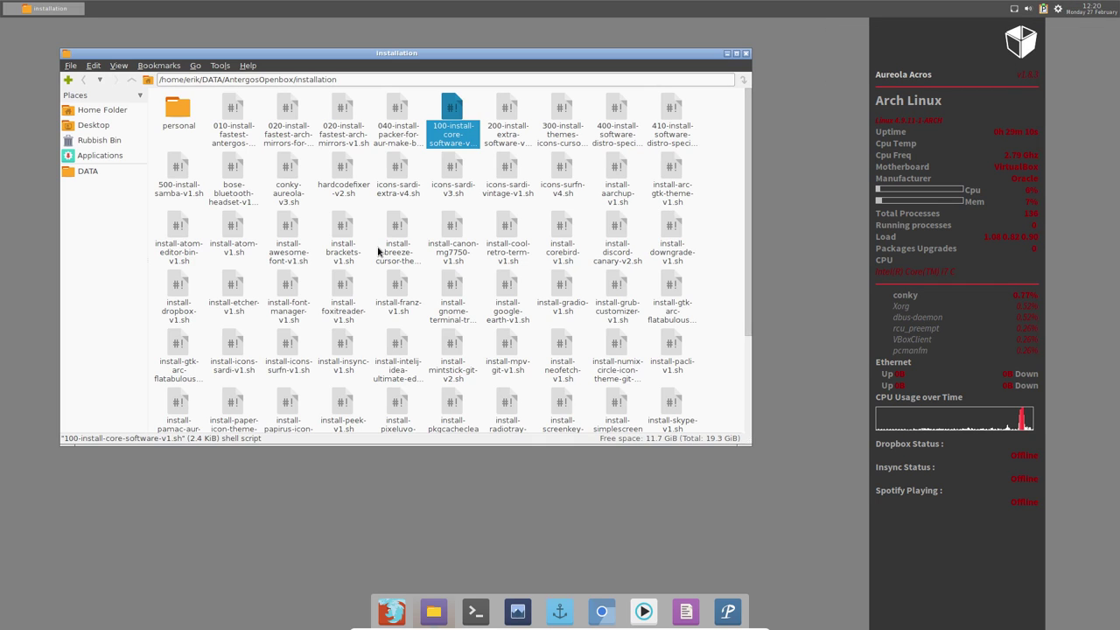
- Bookmark the openbox and tint2 folders from the home folder's .config directory in the file manager's places
left_click(101, 115)
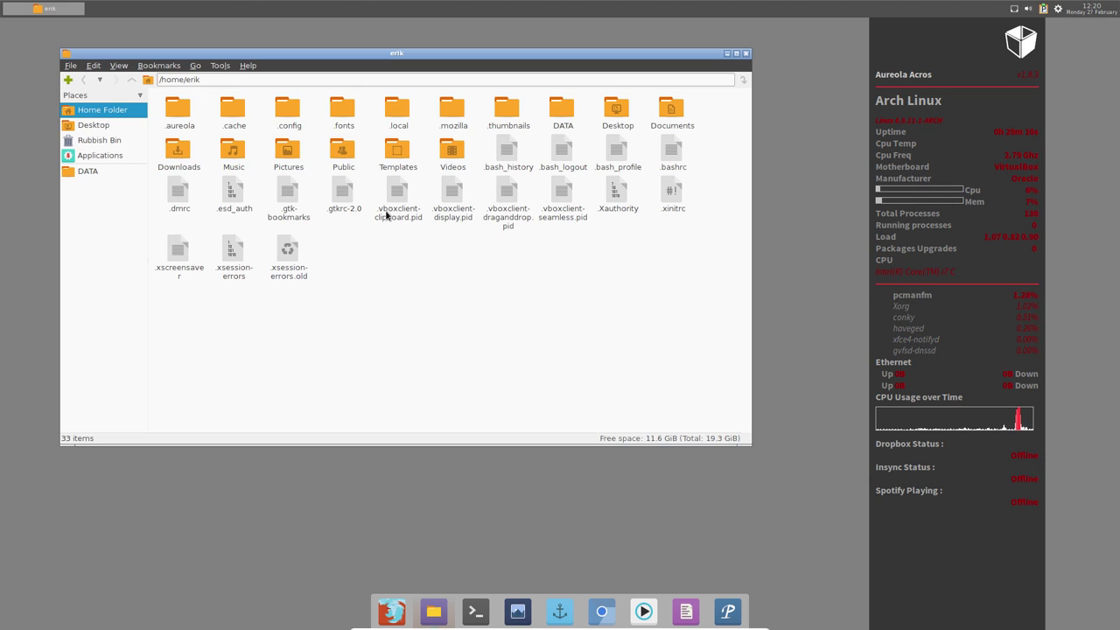
double_click(287, 109)
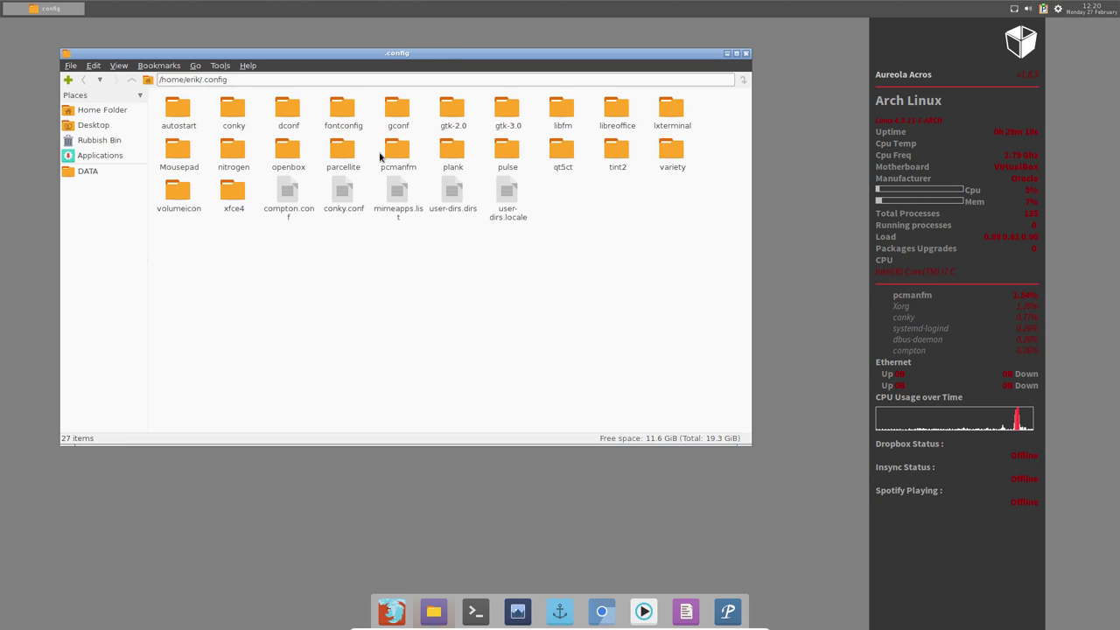
left_click_drag(288, 164, 108, 183)
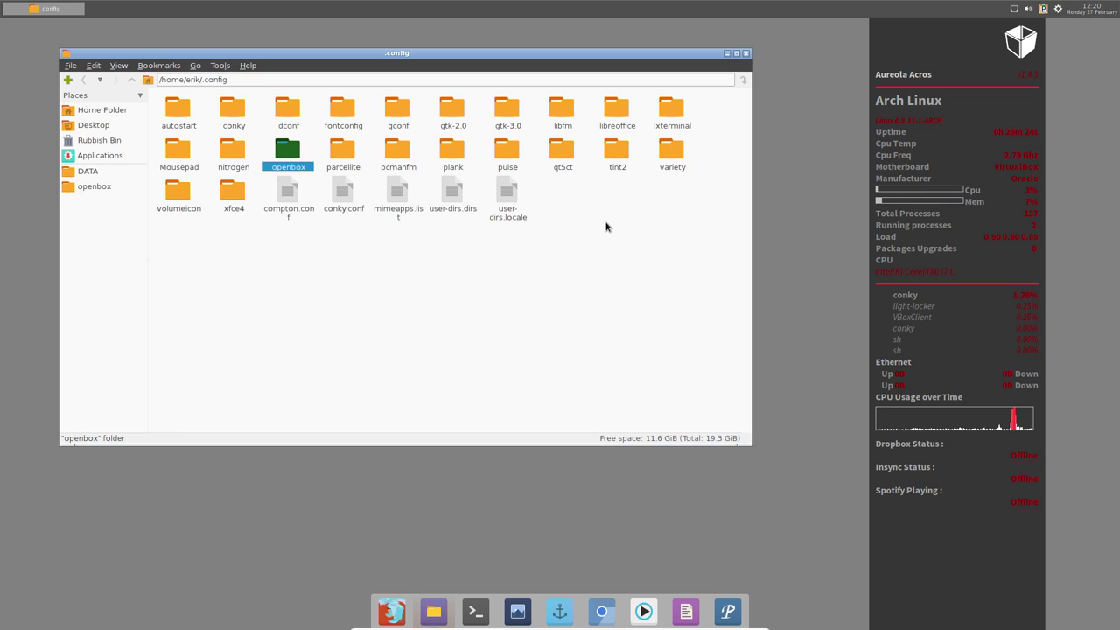
left_click_drag(615, 153, 112, 205)
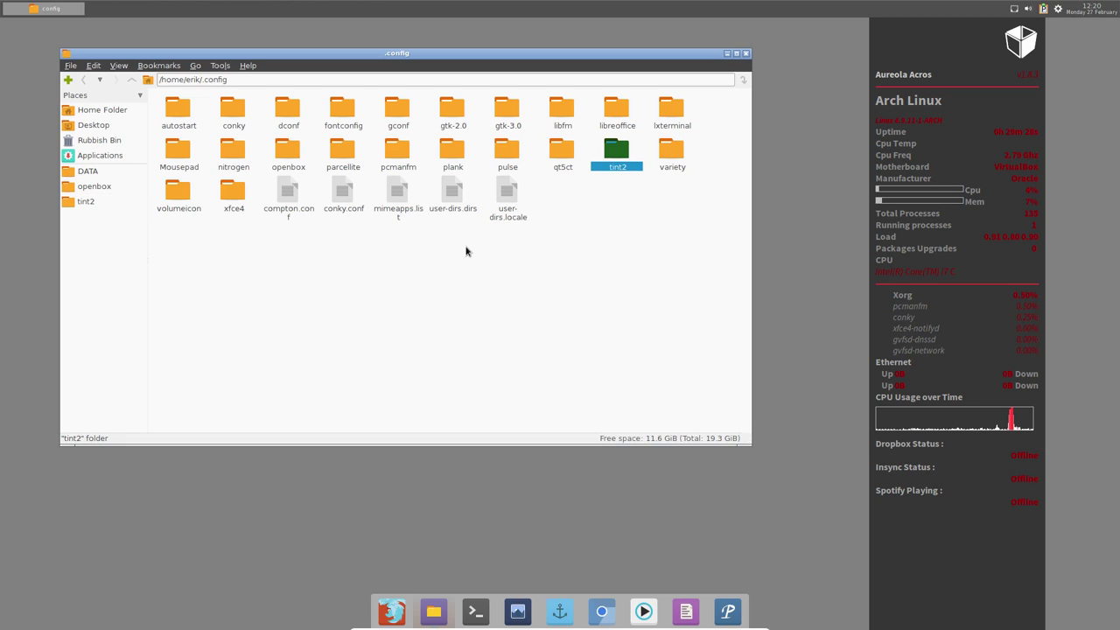
left_click(682, 156)
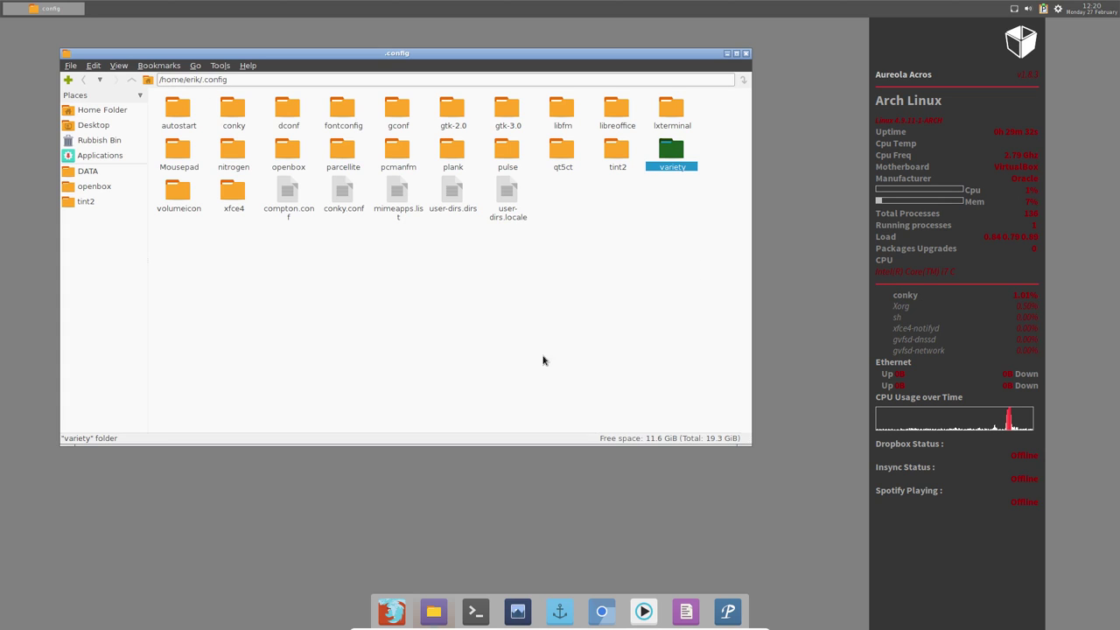
- Open the autostart file in the openbox folder and remove the "nitrogen --restore &" line
left_click(94, 188)
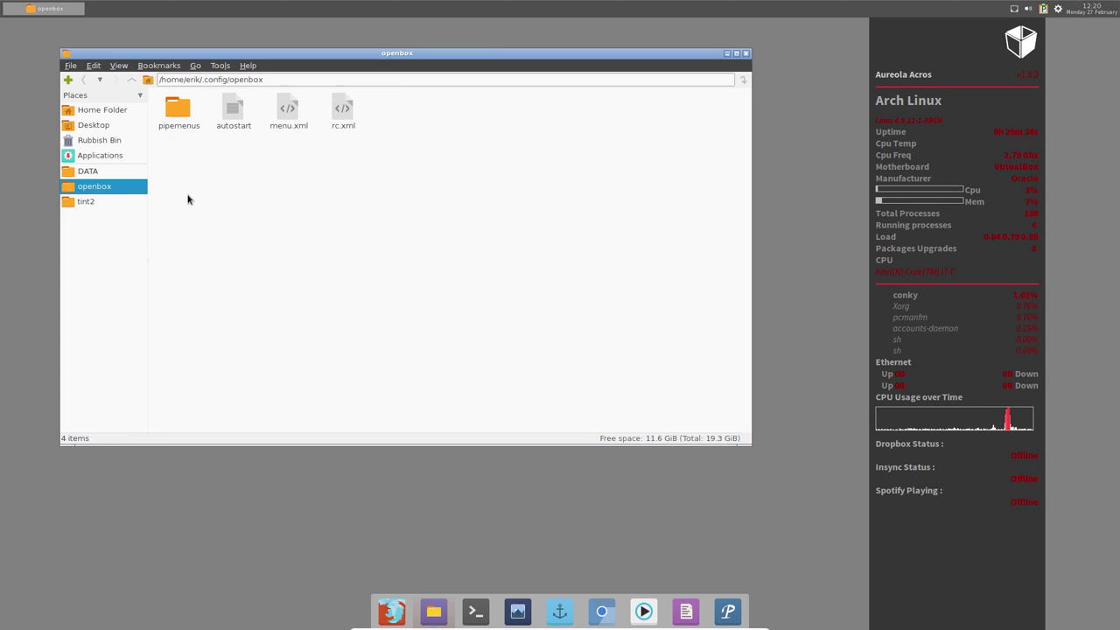
double_click(234, 126)
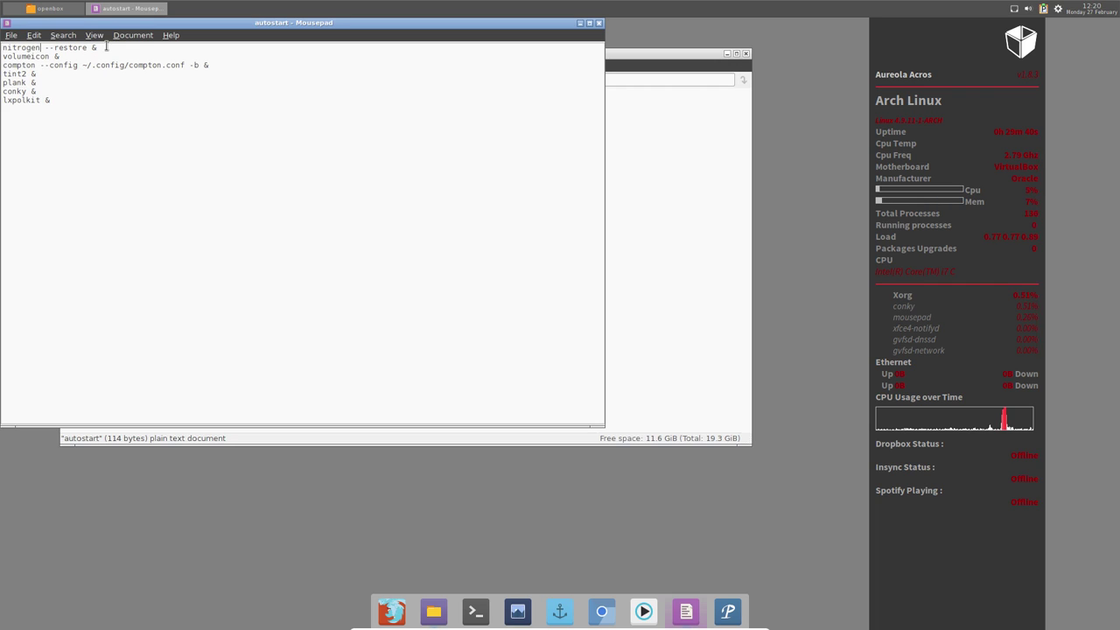
left_click_drag(96, 48, 2, 40)
key("Delete")
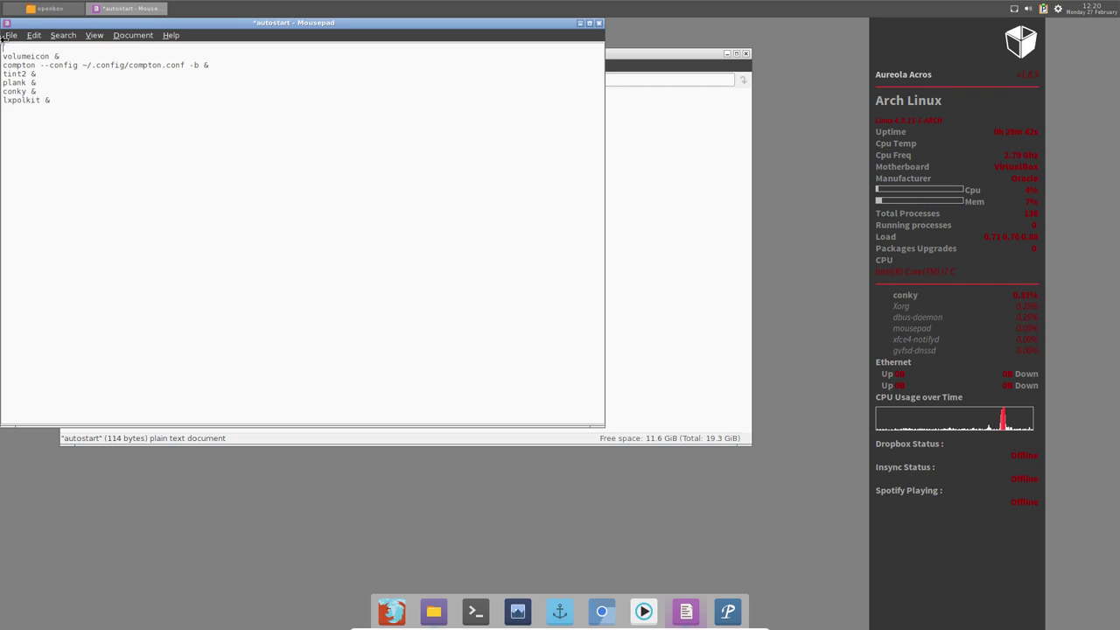
key("Delete")
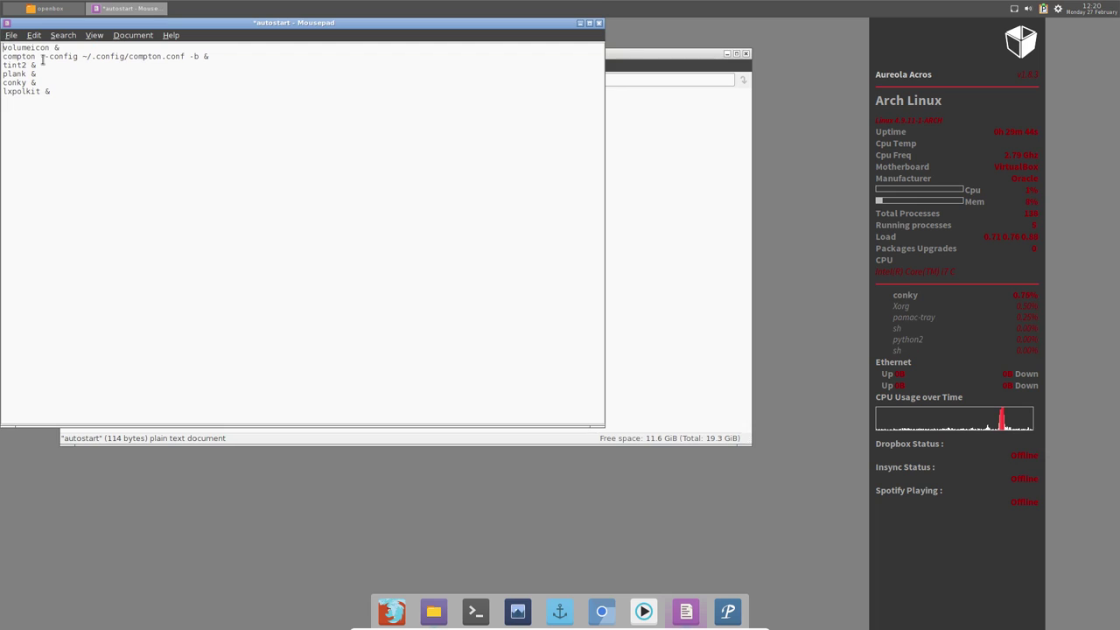
- Add the line "variety &" below the compton line in autostart, save the file and close the editor
left_click(218, 57)
key("Return")
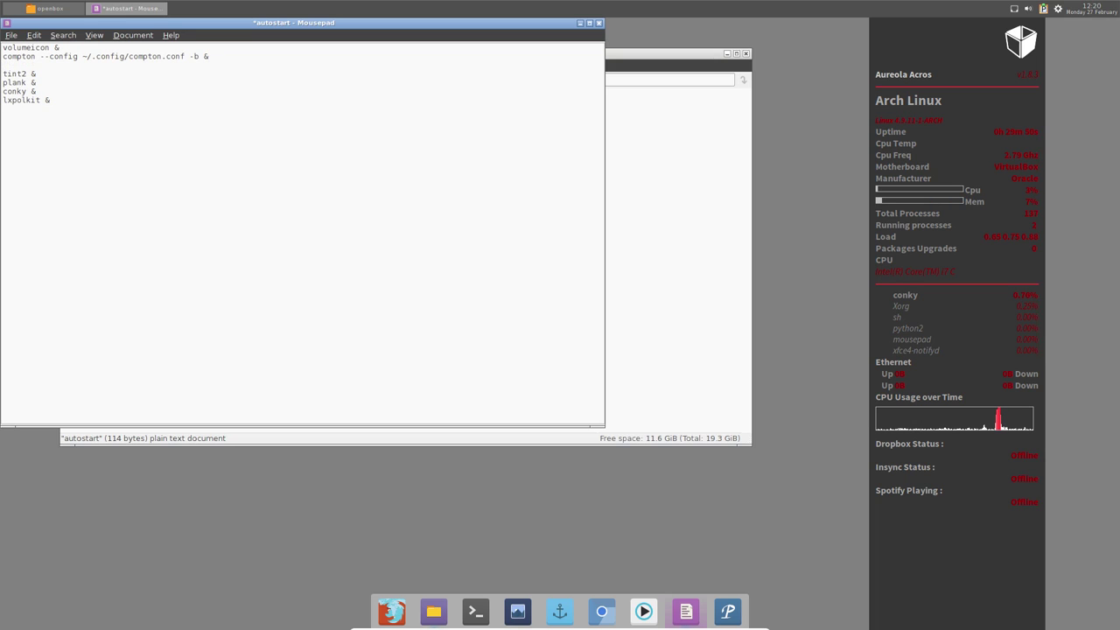
type("variety &")
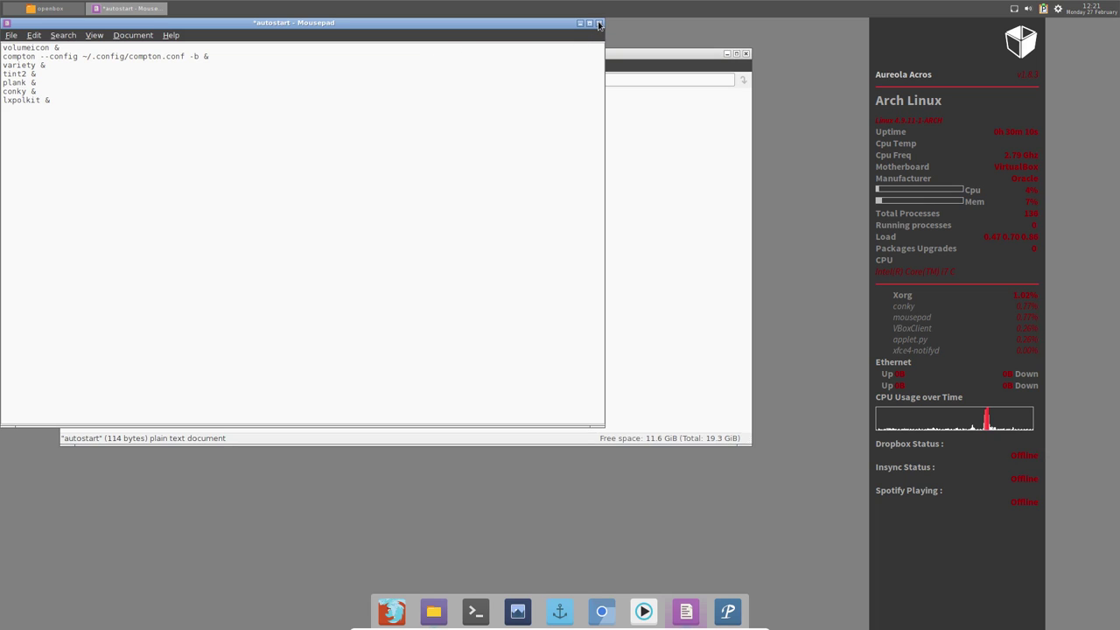
key("ctrl+s")
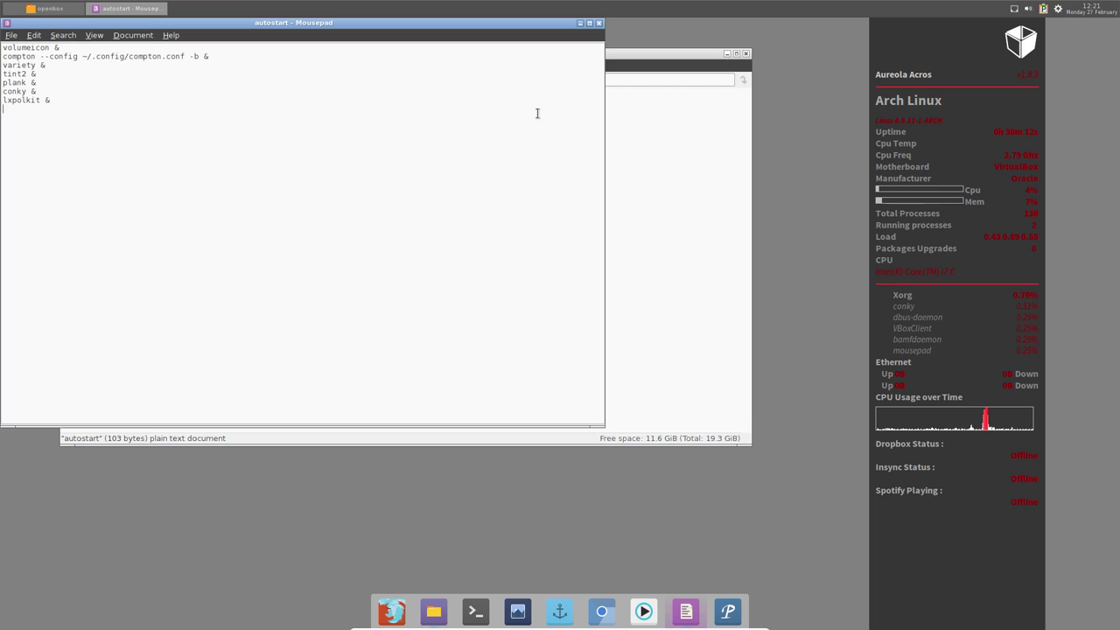
left_click(598, 22)
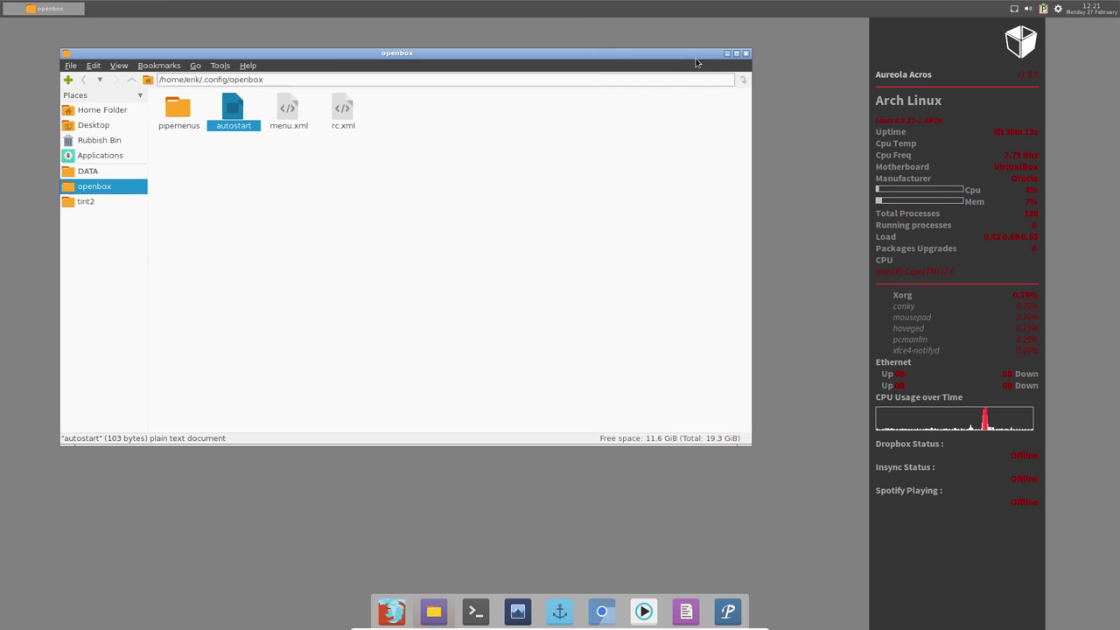
- Close the file manager, log out of the desktop and log back in to the Openbox session with the account password
left_click(746, 53)
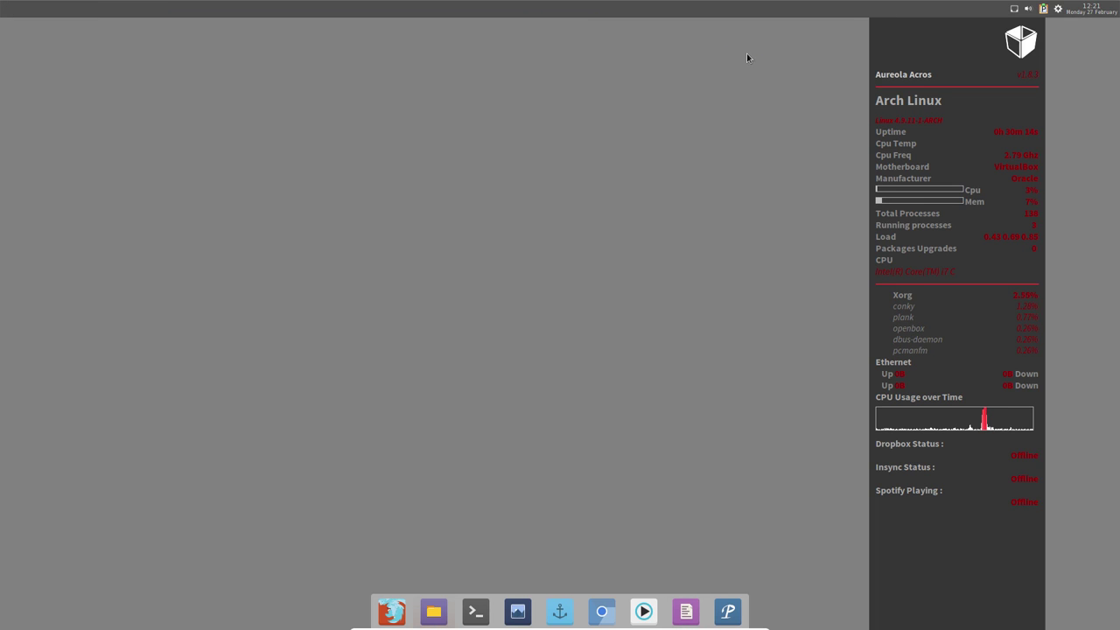
right_click(366, 210)
left_click(394, 262)
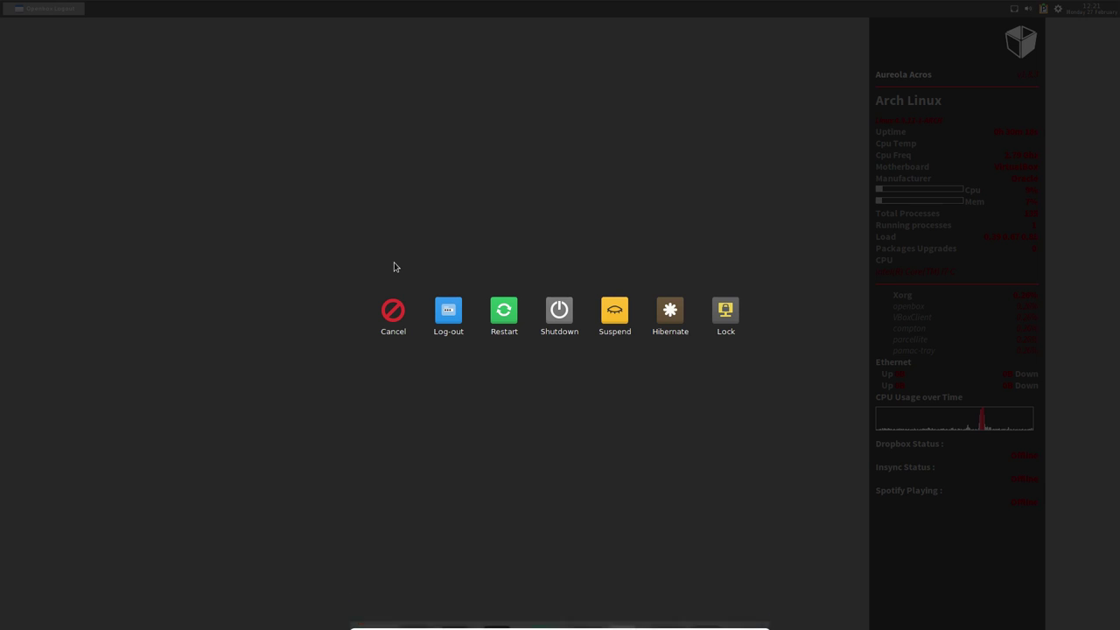
left_click(448, 311)
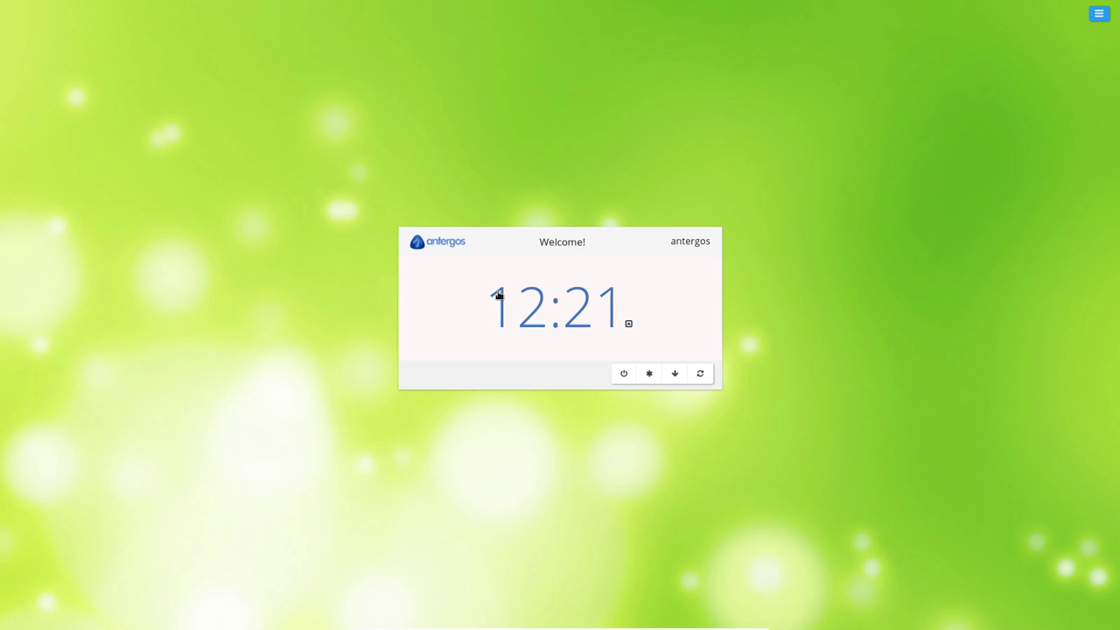
left_click(498, 292)
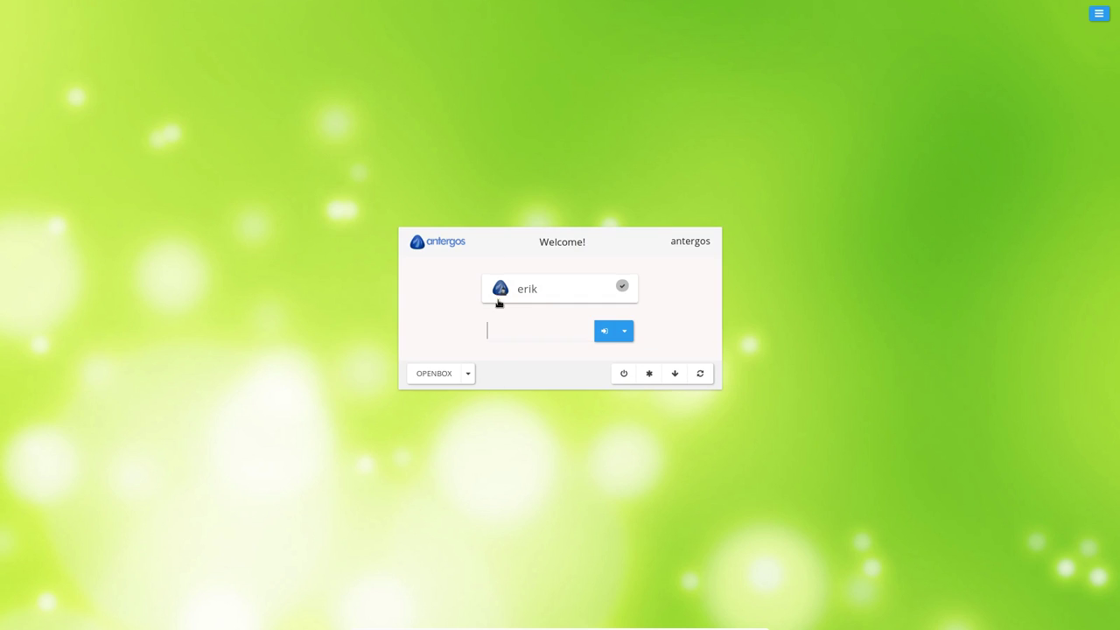
key("Return")
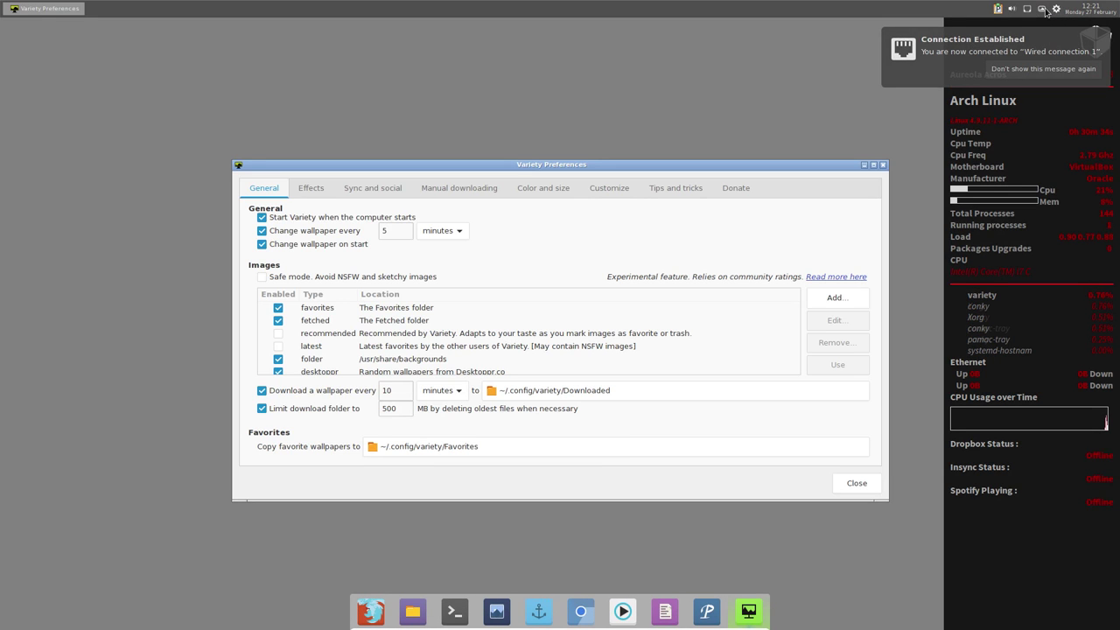
- Close the Variety preferences and try to advance to the next wallpaper twice
left_click(854, 483)
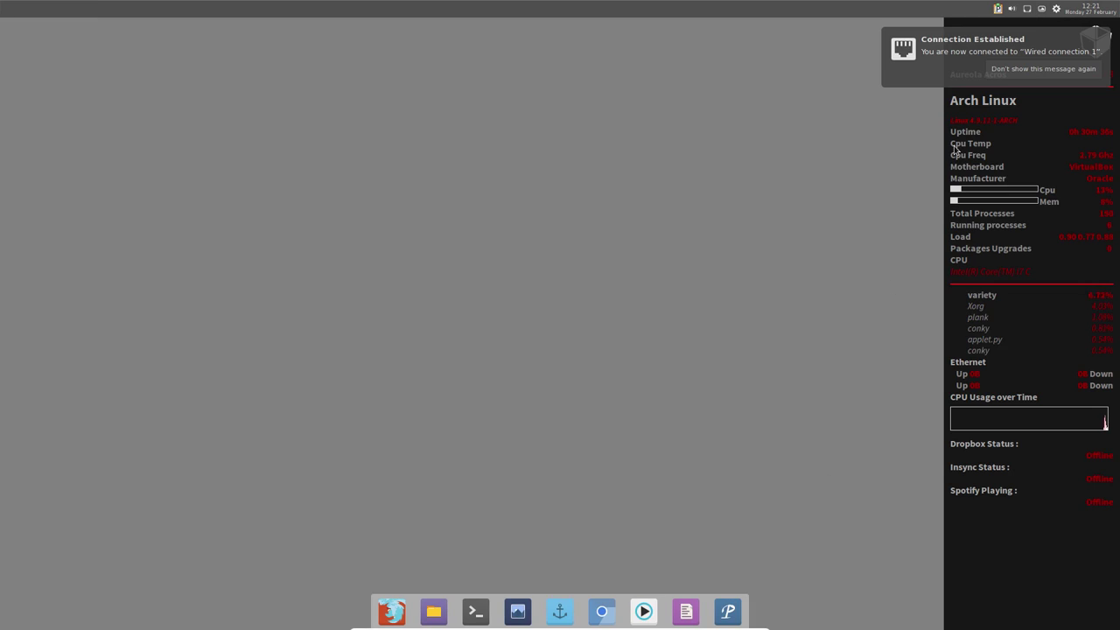
left_click(1042, 8)
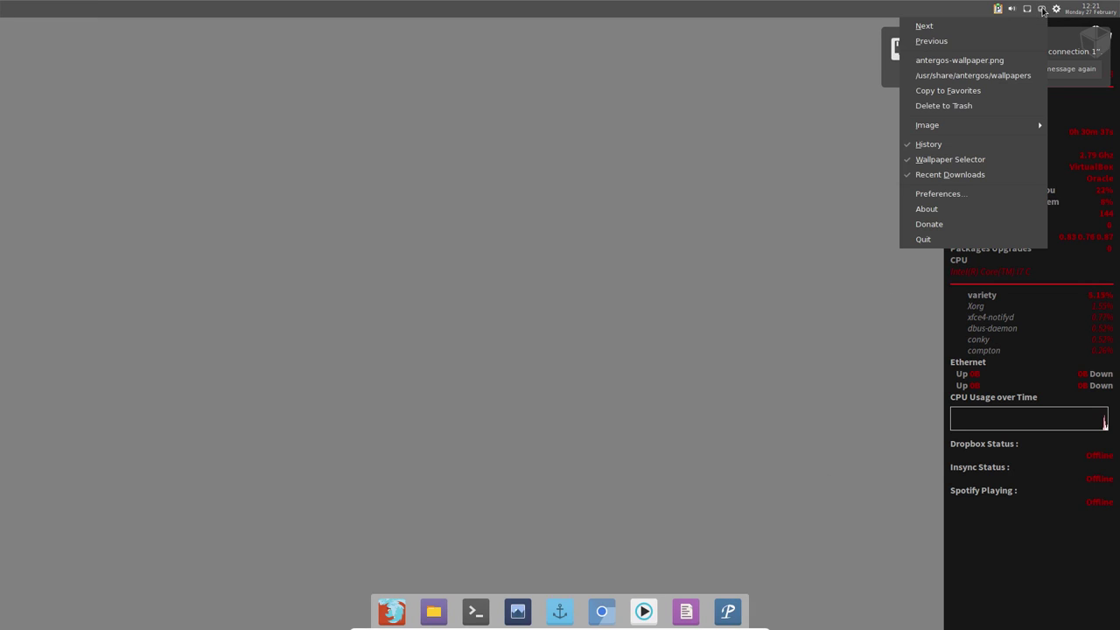
left_click(988, 26)
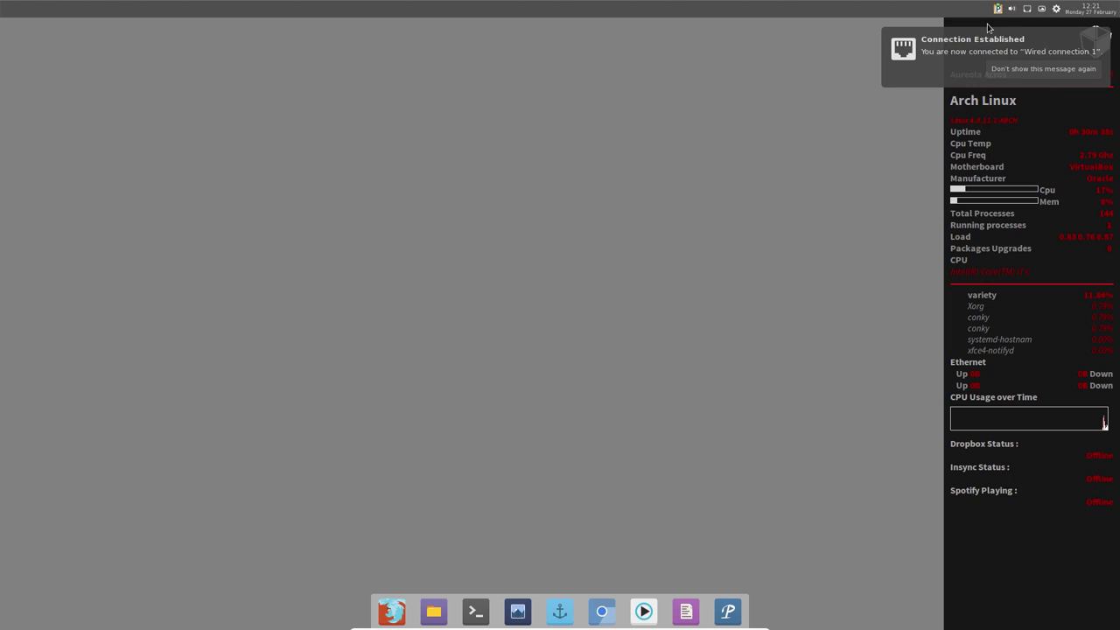
left_click(1041, 9)
left_click(1043, 25)
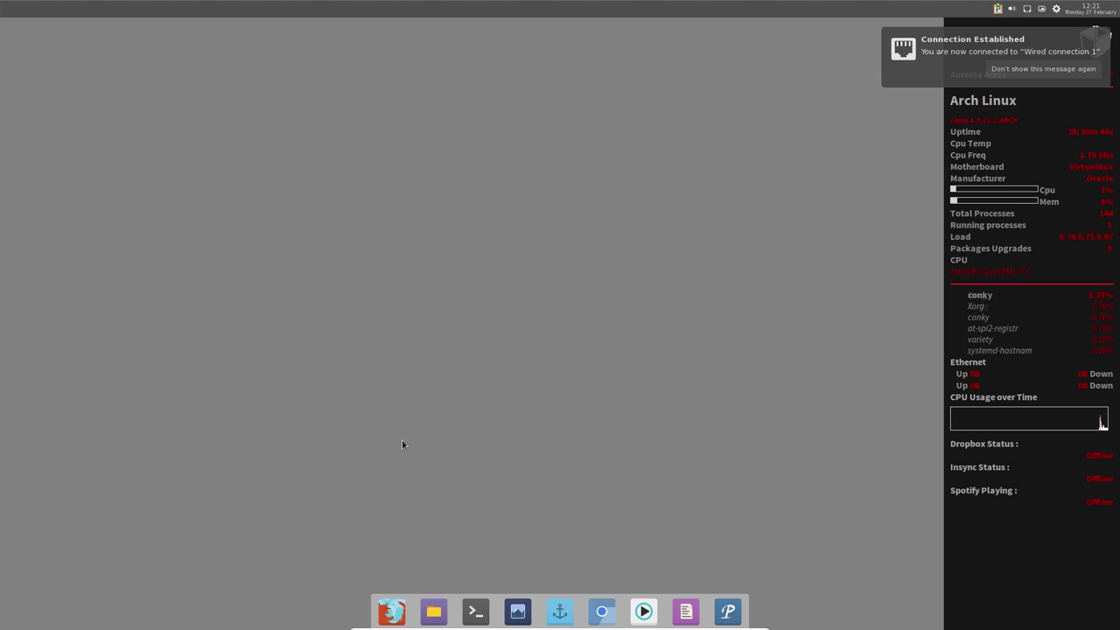
- Open the personal folder inside DATA/AntergosOpenbox/installation in the file manager
left_click(434, 610)
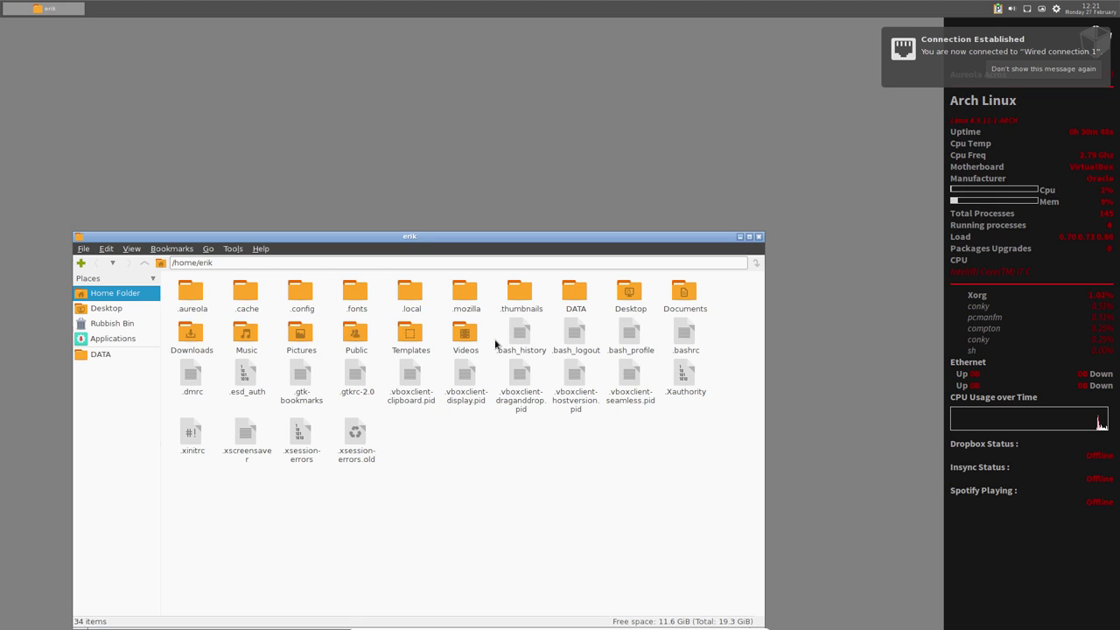
double_click(573, 300)
double_click(210, 297)
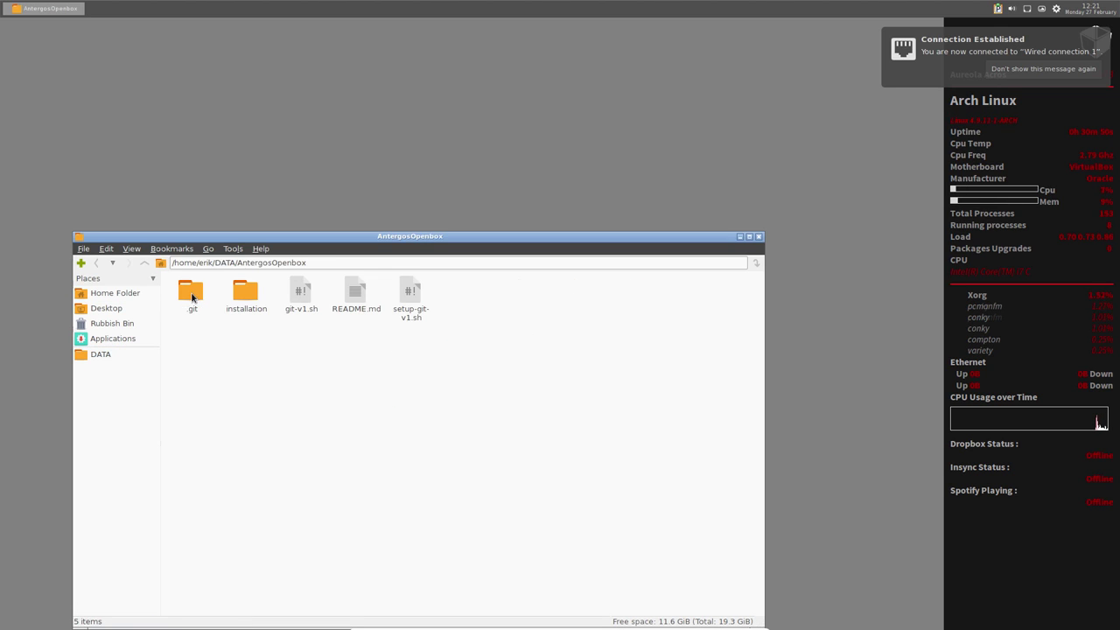
double_click(243, 294)
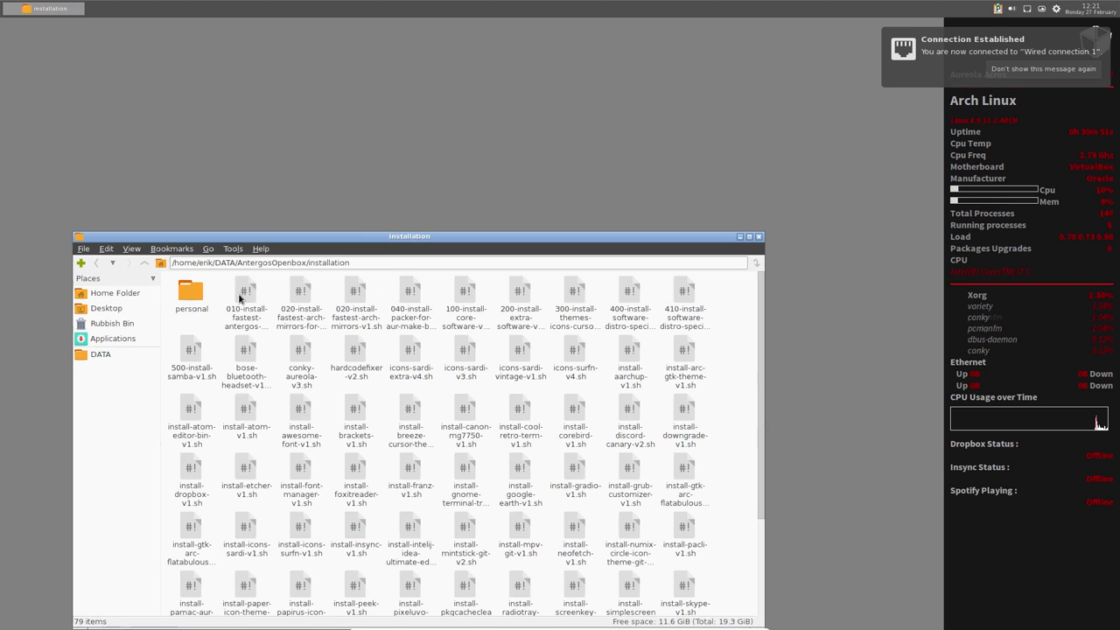
double_click(194, 299)
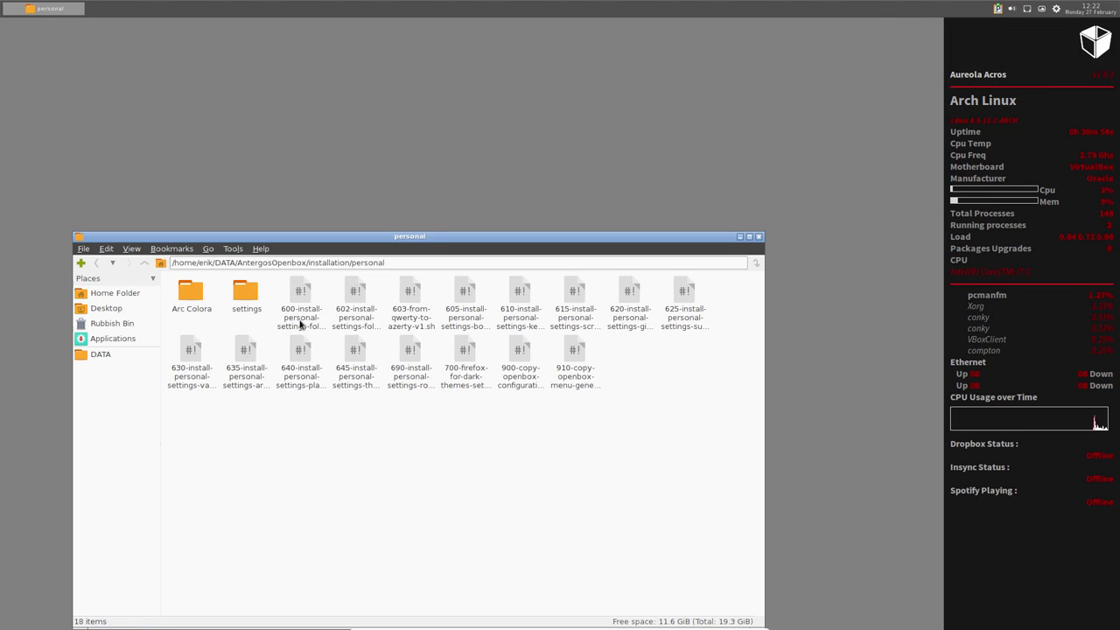
- Look through the personal settings scripts from number 605 onward to find 630-install-personal-settings-variety-v1.sh
left_click(457, 322)
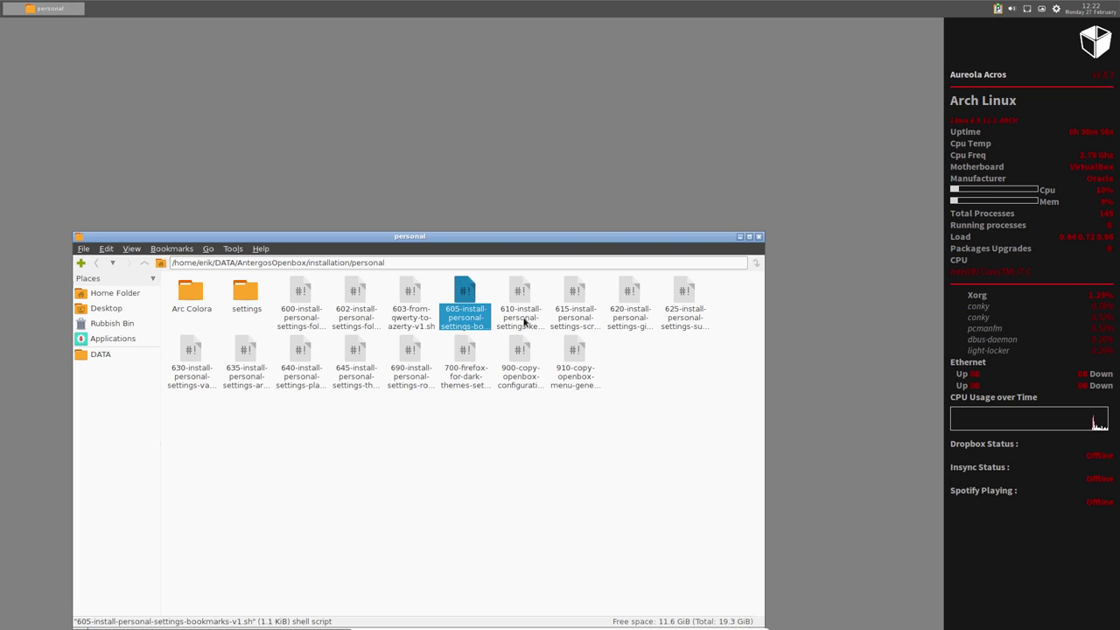
left_click(521, 321)
left_click(575, 321)
left_click(630, 322)
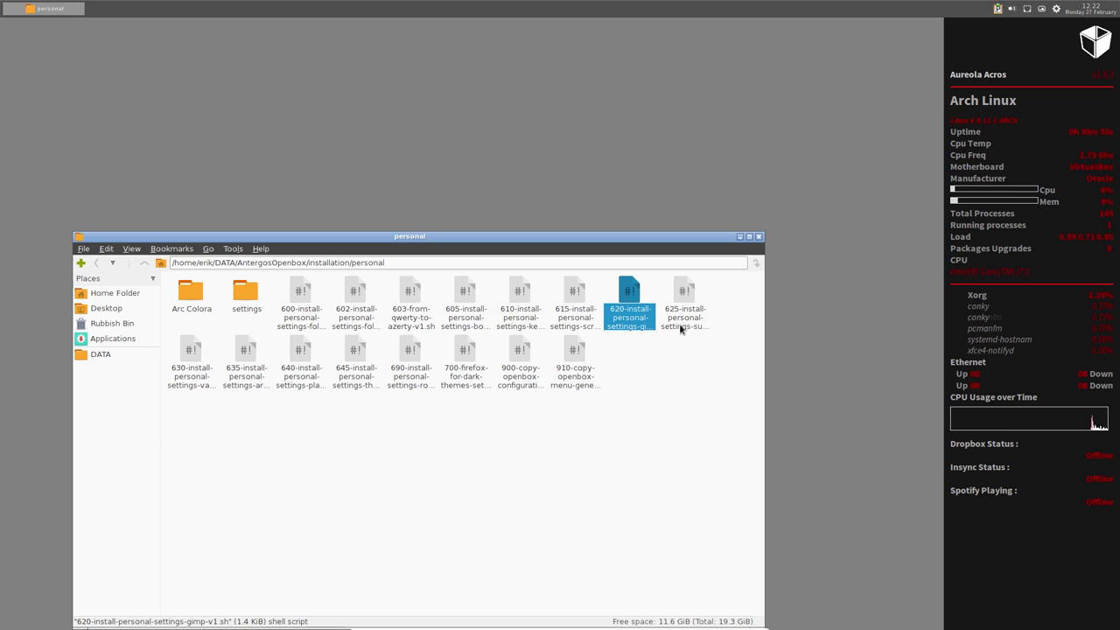
left_click(680, 325)
left_click(626, 326)
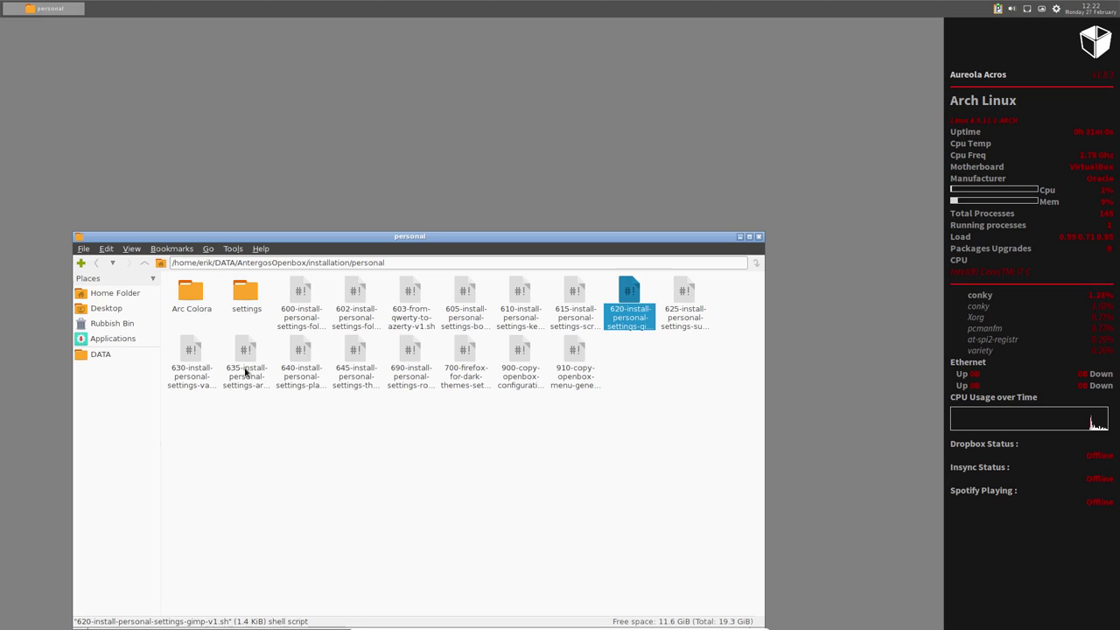
left_click(192, 360)
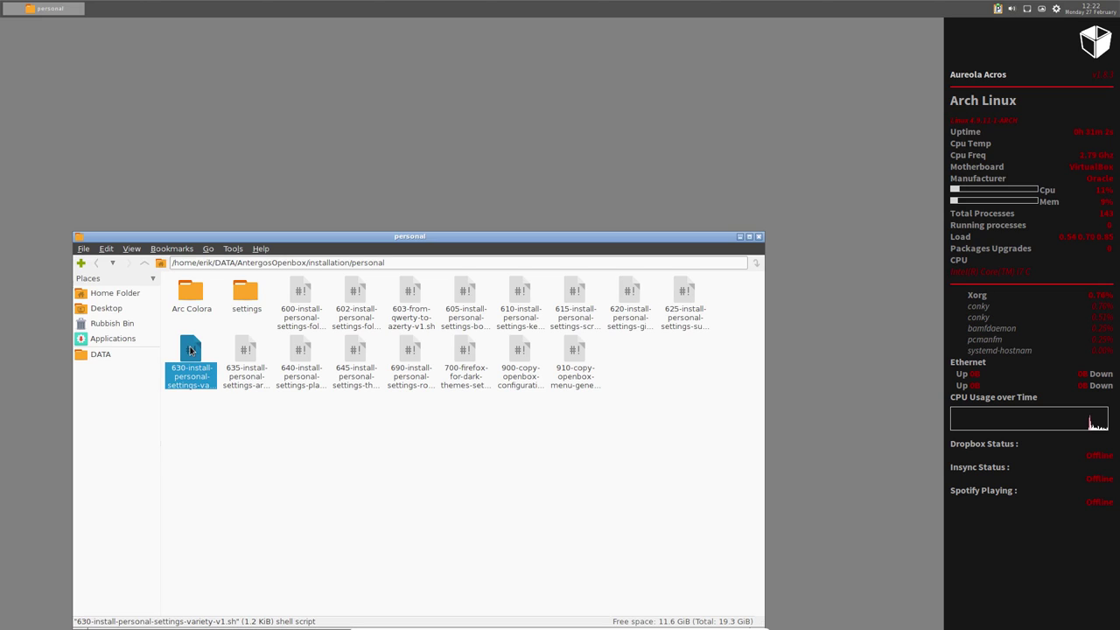
- Open 630-install-personal-settings-variety-v1.sh in the text editor and examine its folder-creation and cp lines
double_click(190, 353)
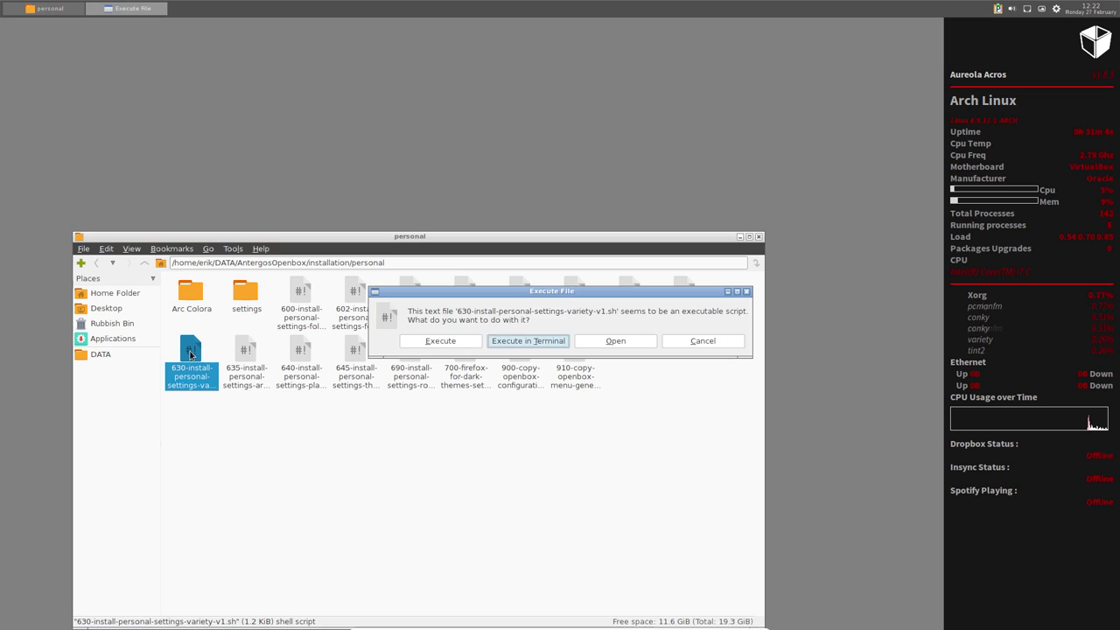
left_click(615, 340)
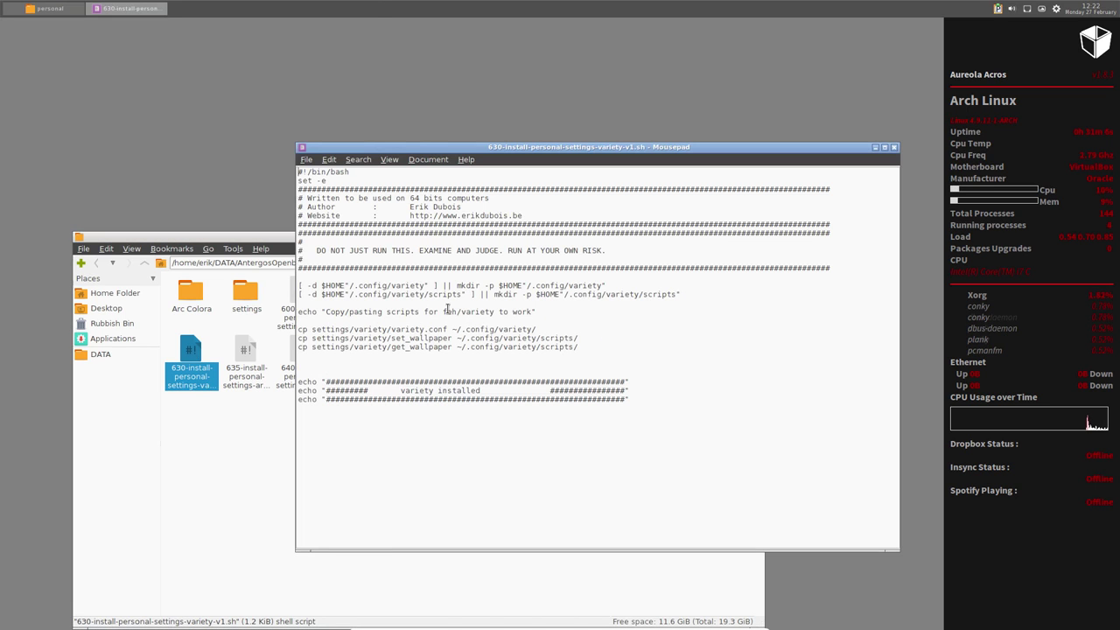
left_click(680, 294)
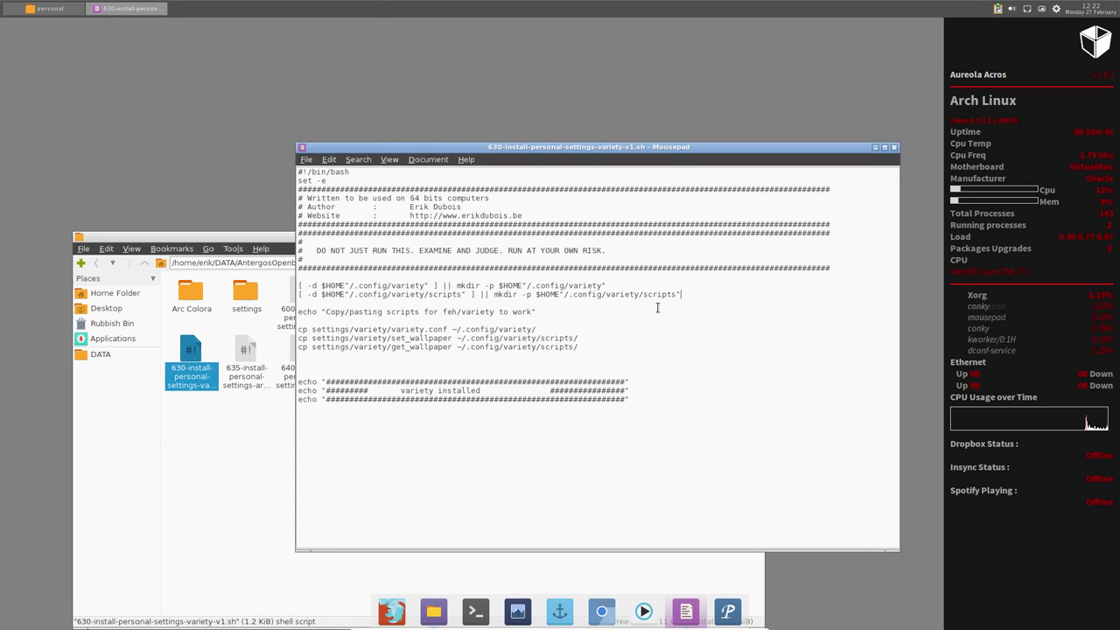
left_click_drag(578, 345, 274, 327)
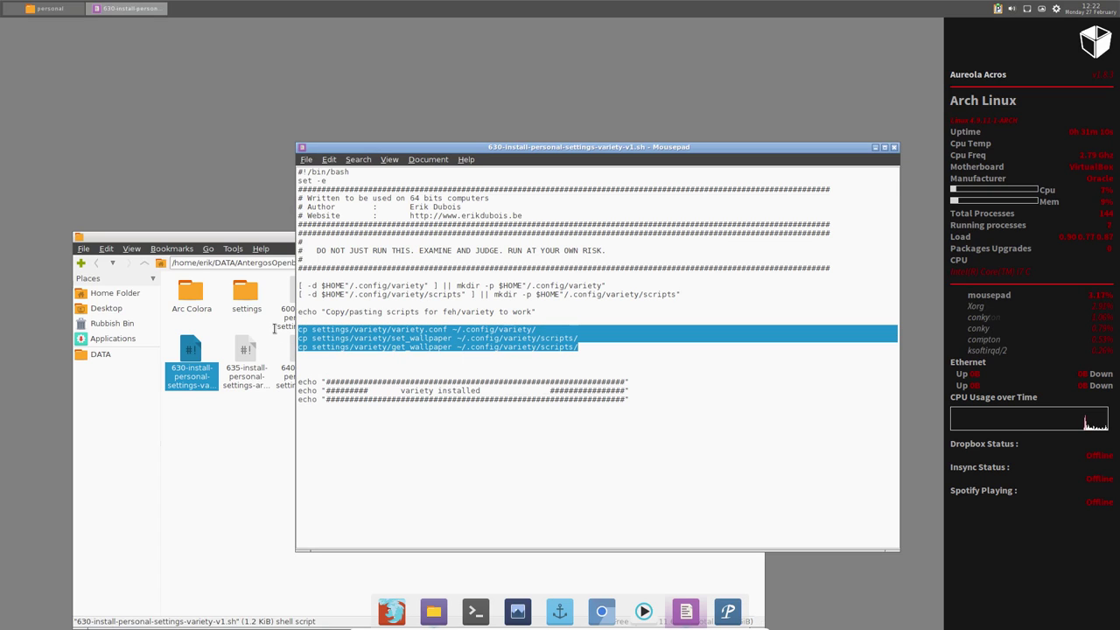
- Examine the files in the settings/variety folder that the script copies, then close the file manager and the editor
double_click(249, 296)
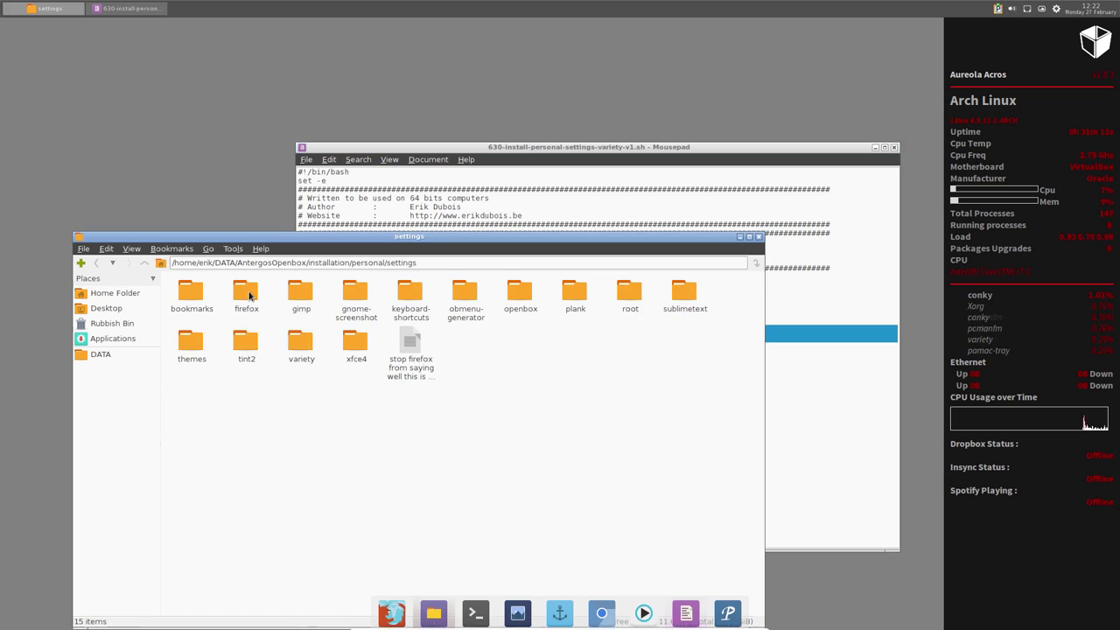
left_click(295, 344)
double_click(295, 343)
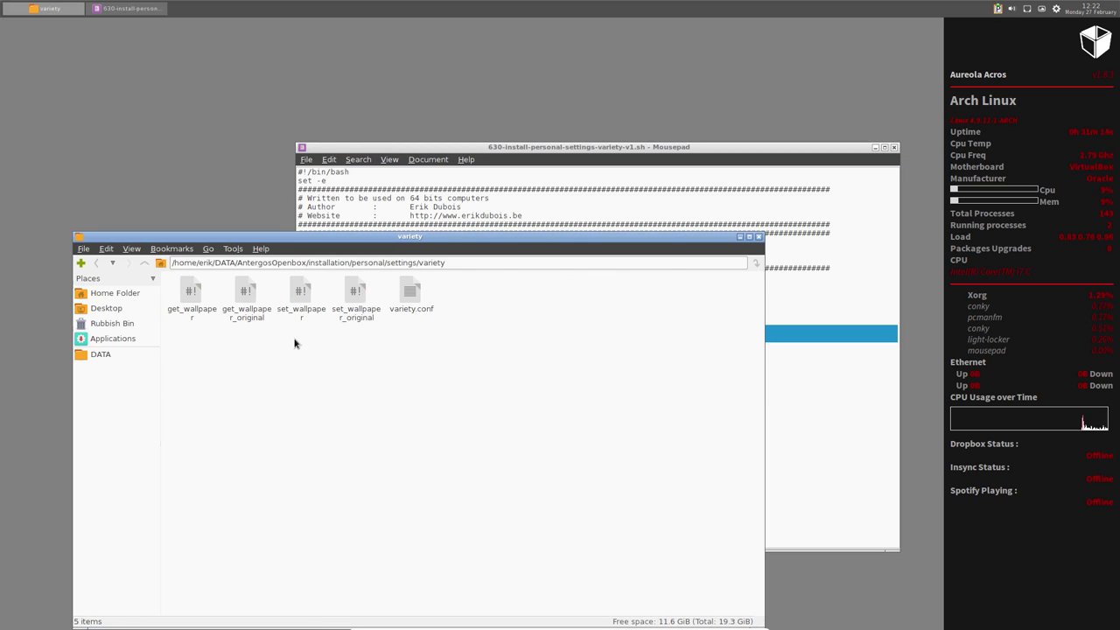
left_click_drag(182, 329, 471, 308)
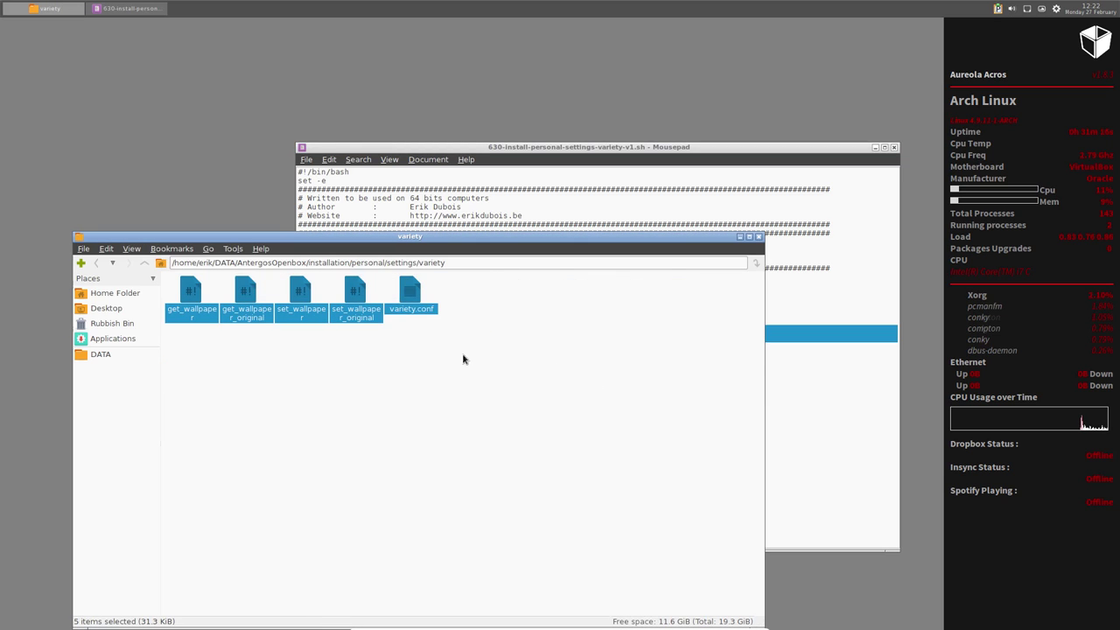
left_click(469, 351)
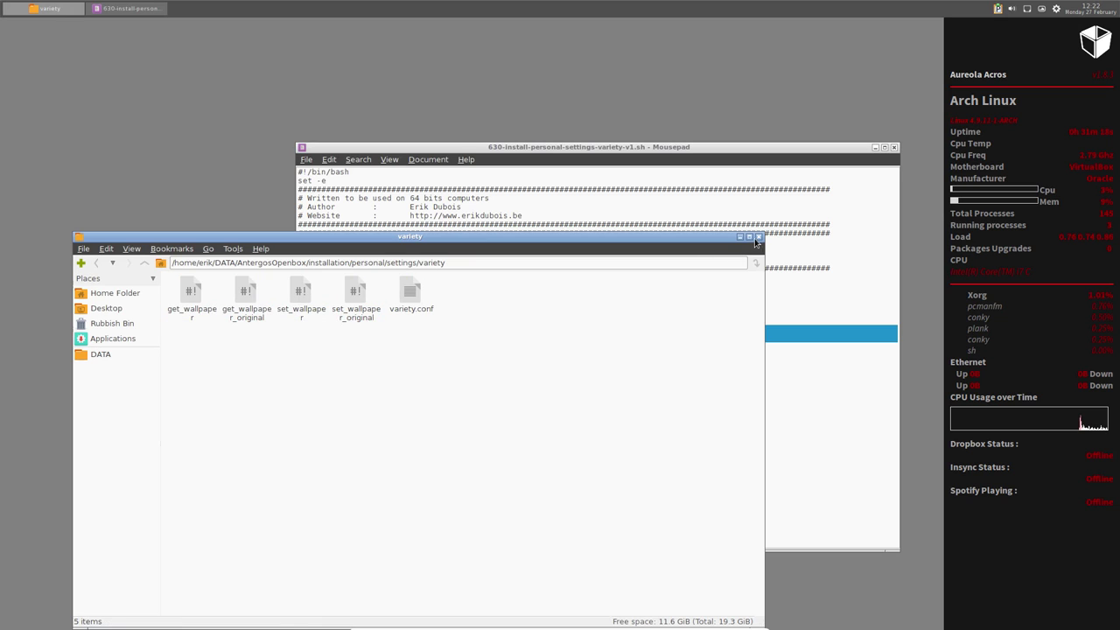
left_click(760, 237)
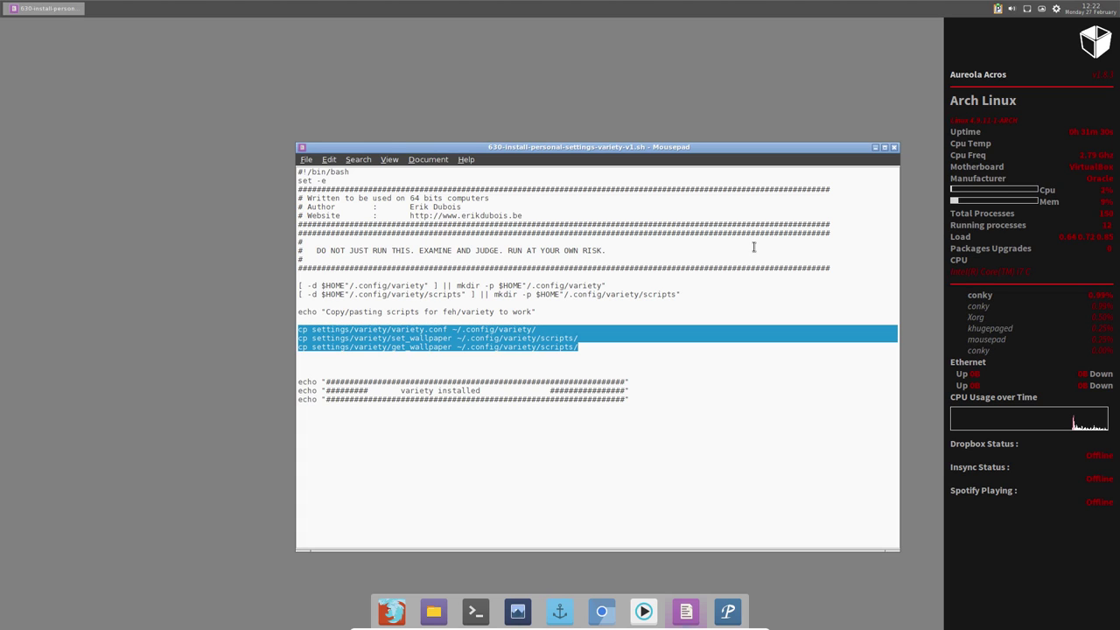
left_click(894, 149)
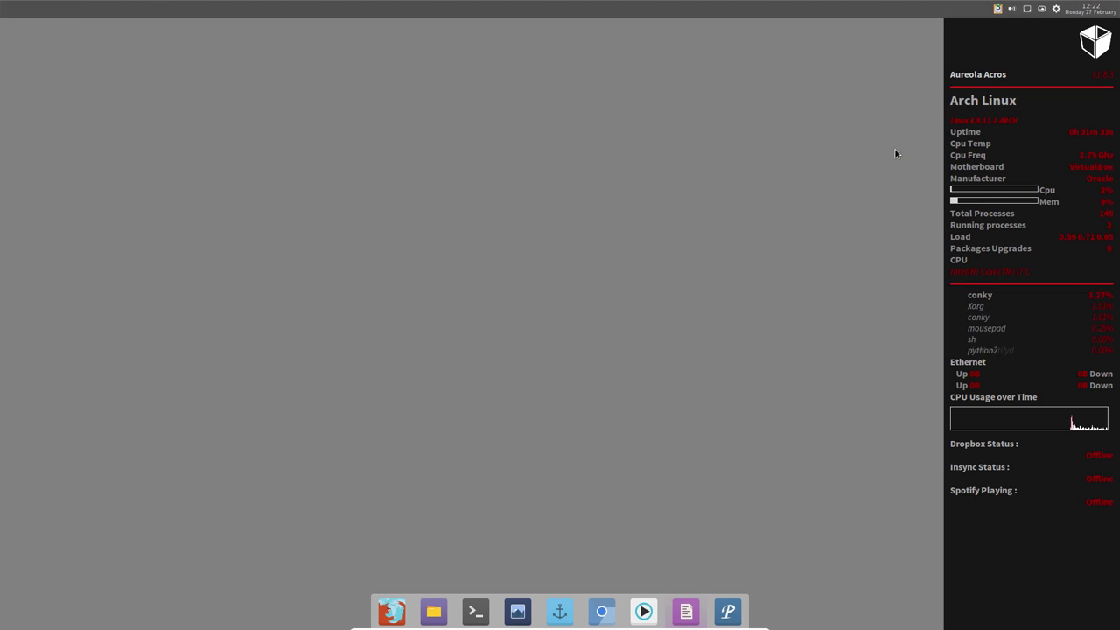
- Execute 630-install-personal-settings-variety-v1.sh from DATA/AntergosOpenbox/installation/personal in a terminal
left_click(432, 578)
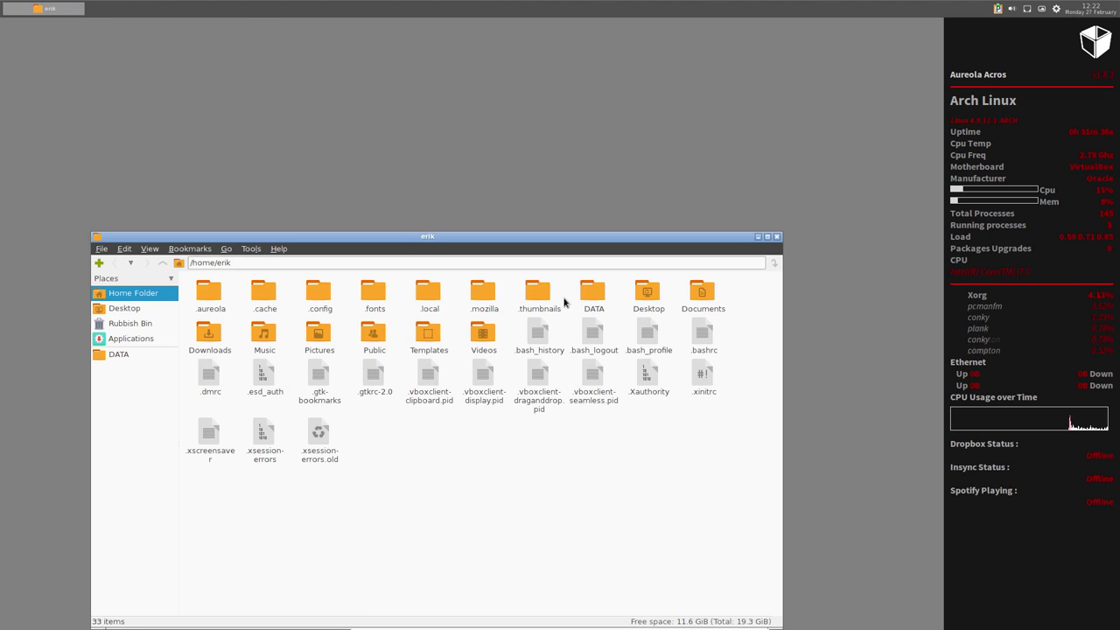
double_click(591, 298)
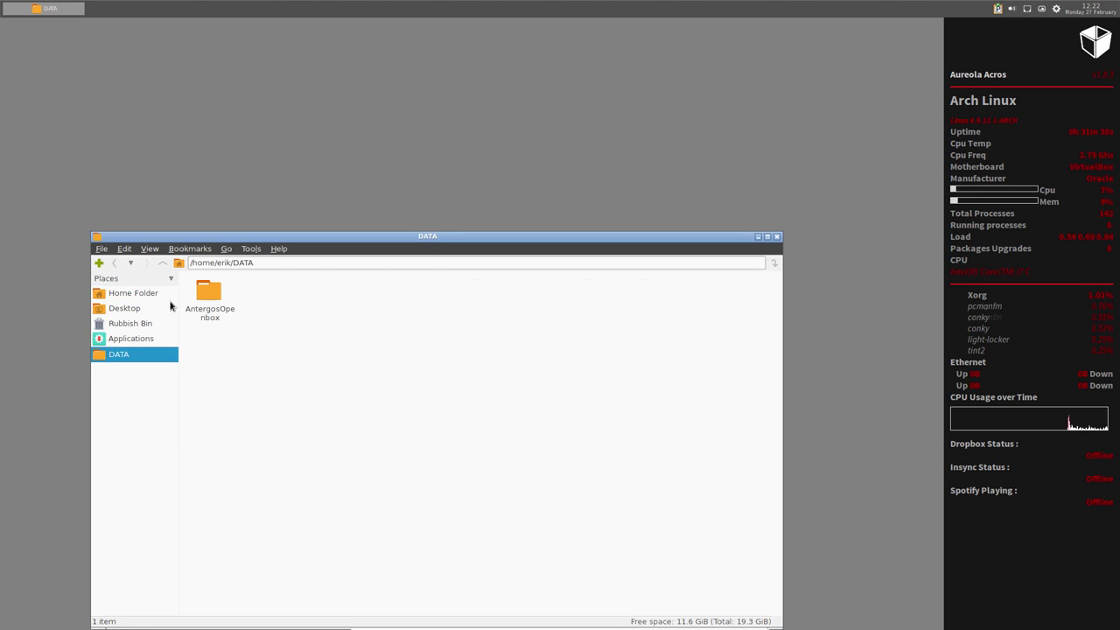
double_click(201, 302)
double_click(262, 297)
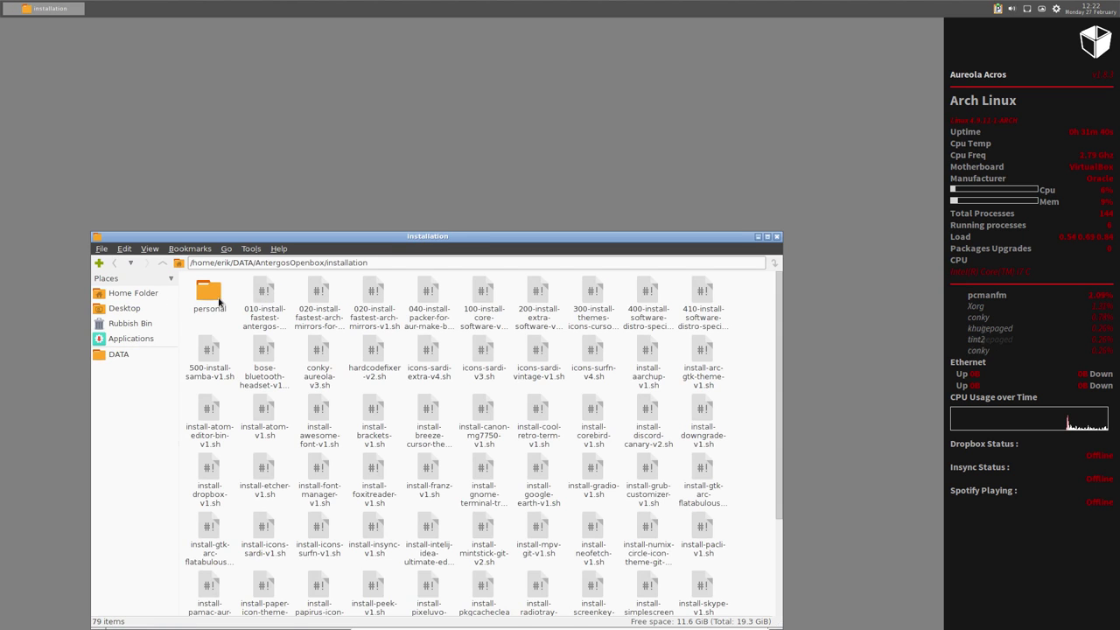
double_click(218, 301)
left_click(223, 366)
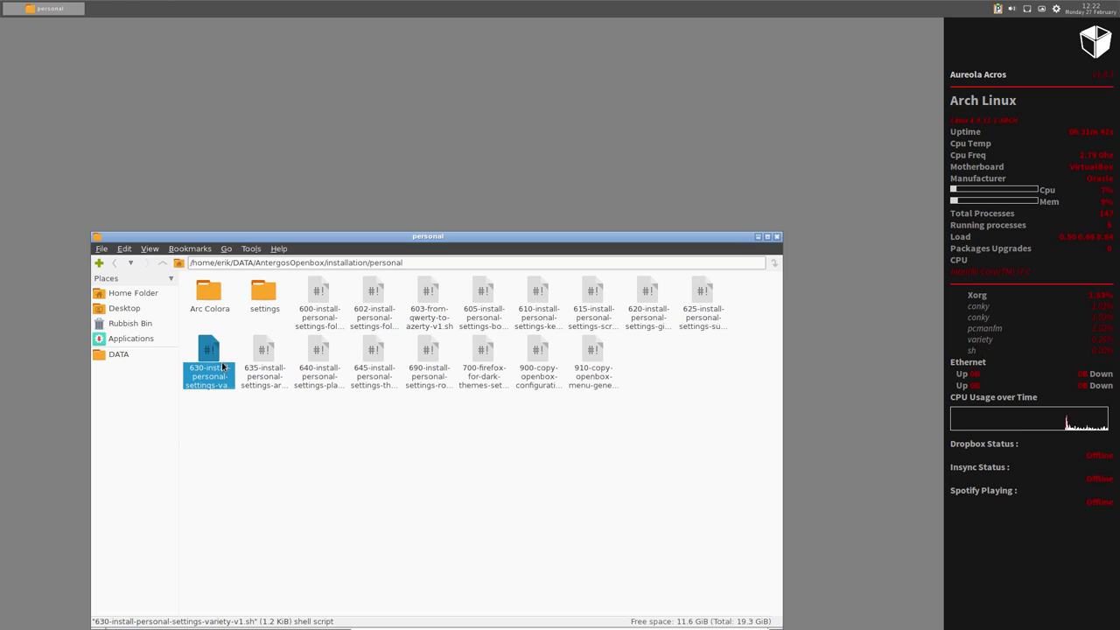
double_click(210, 366)
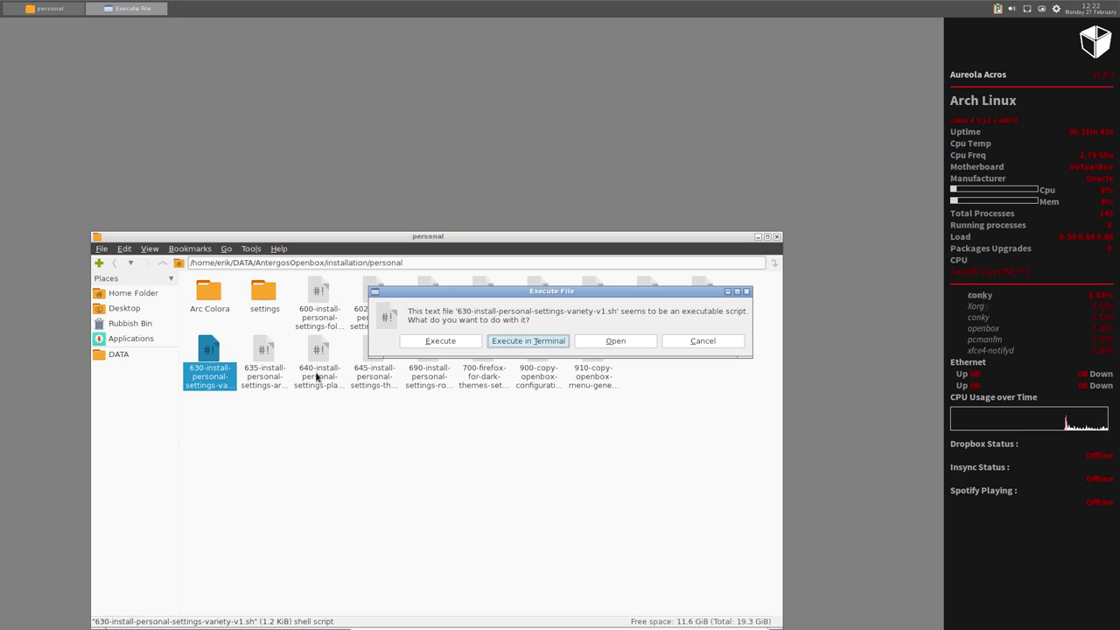
left_click(531, 342)
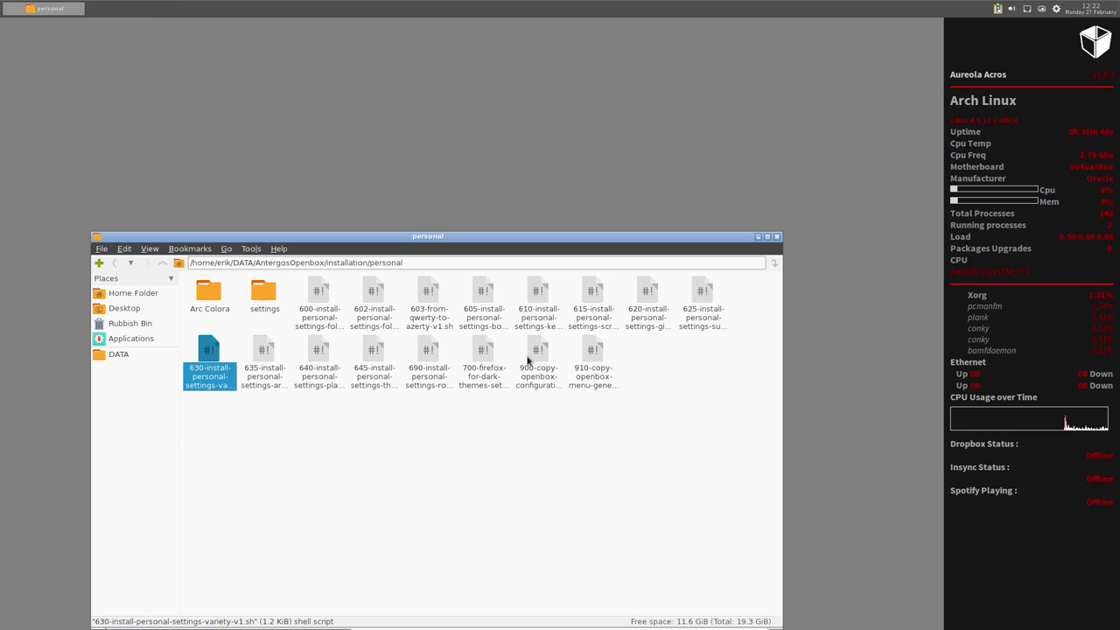
- Have Variety switch to the next wallpaper with the copied settings in place
left_click(1042, 11)
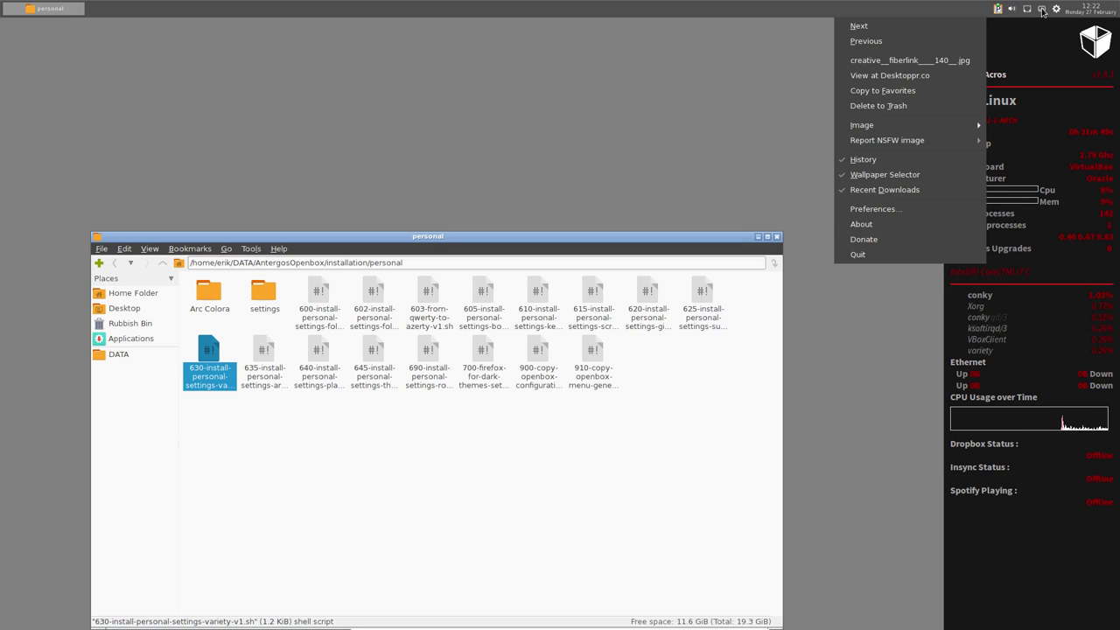
left_click(962, 29)
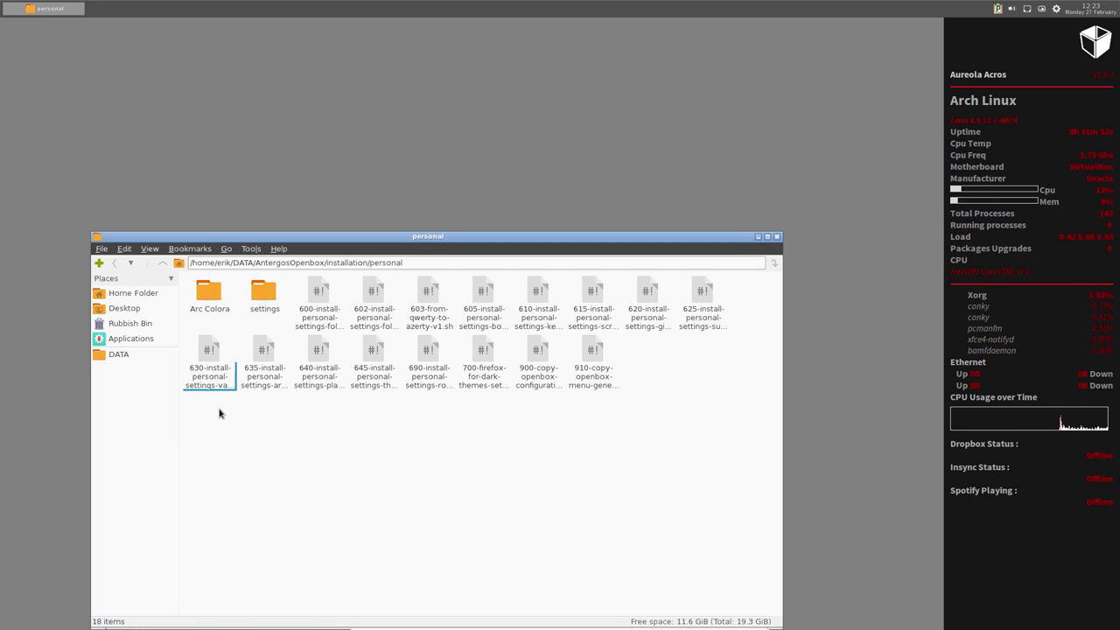
- Open variety.conf from the home folder's .config/variety directory in the text editor, look it over and close it
left_click(208, 355)
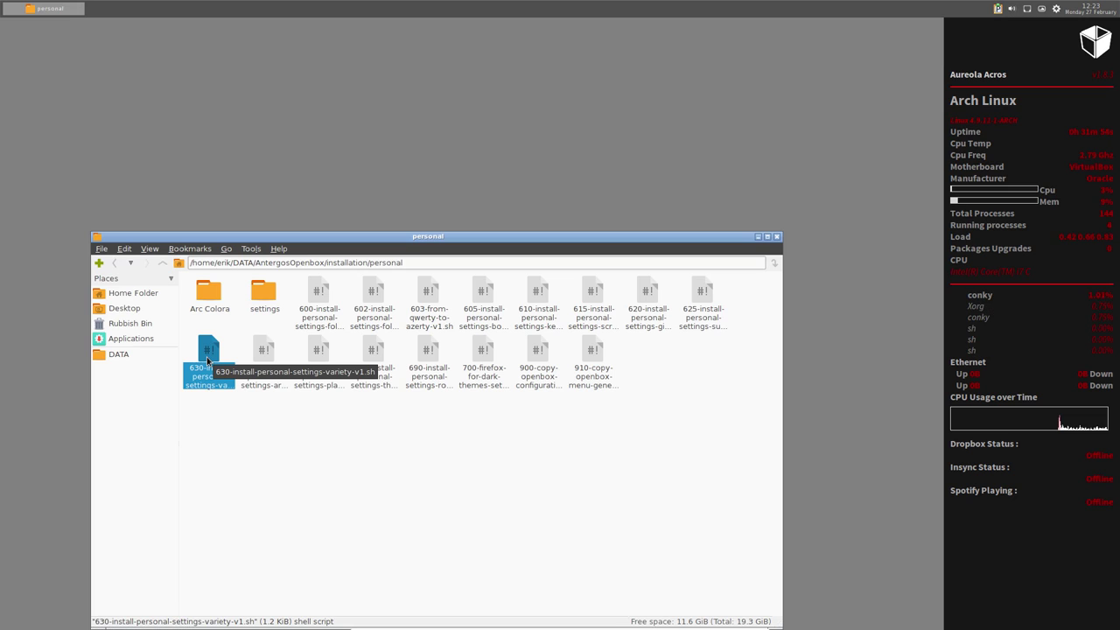
left_click(127, 310)
left_click(136, 295)
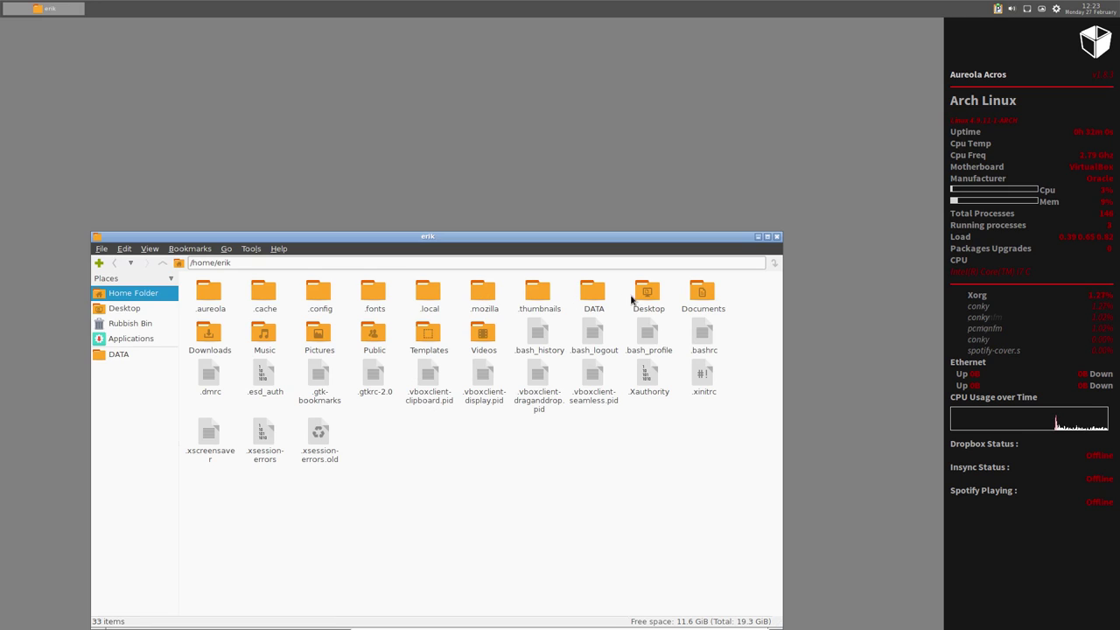
double_click(319, 296)
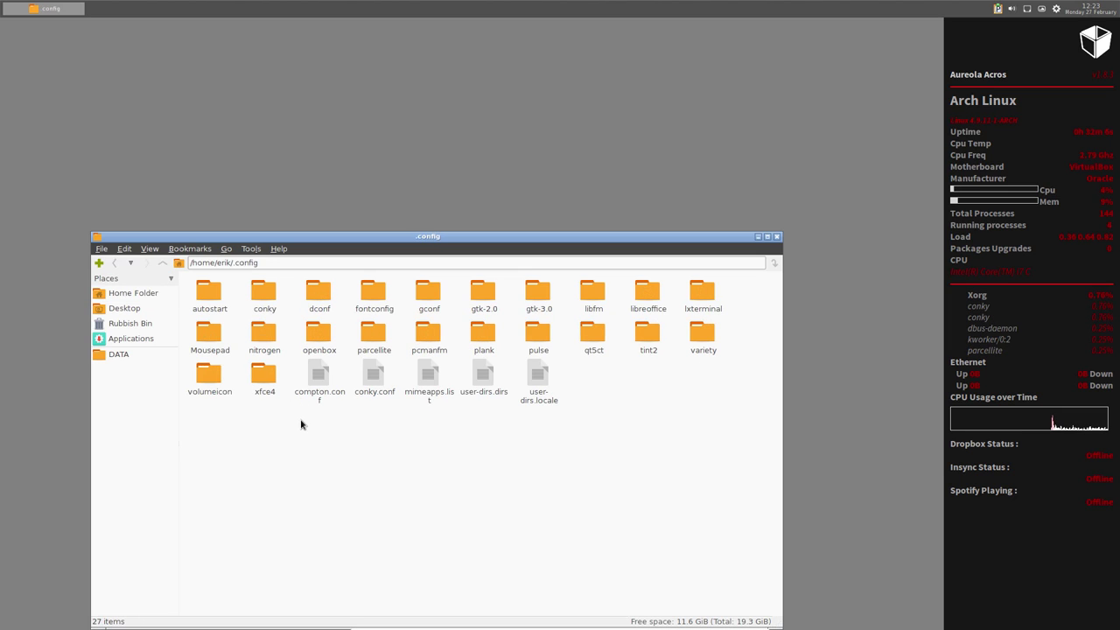
double_click(707, 336)
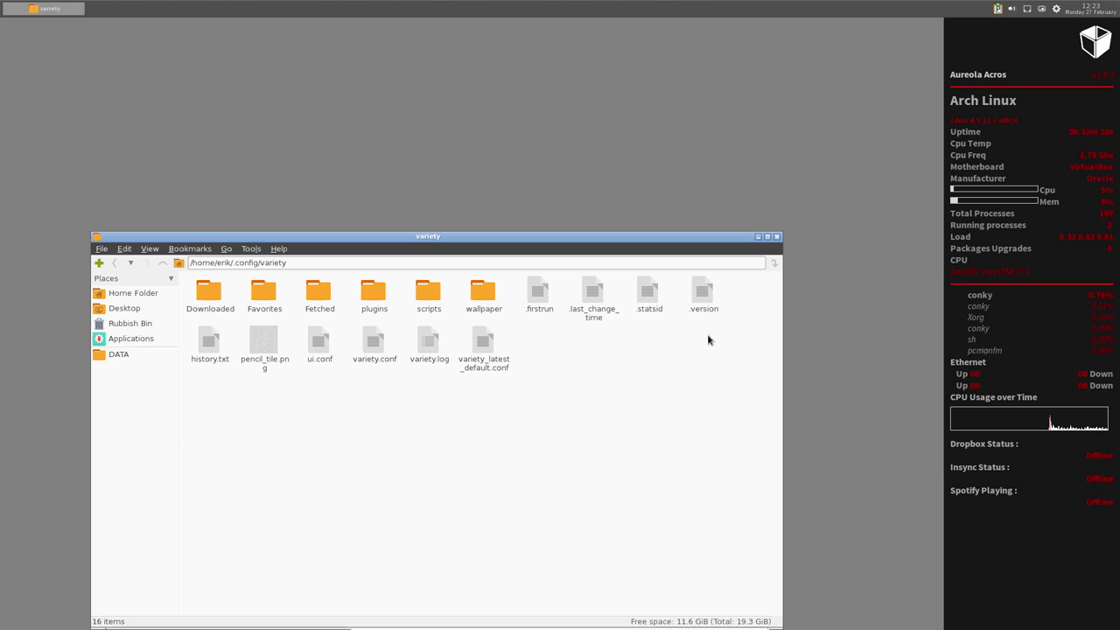
double_click(374, 343)
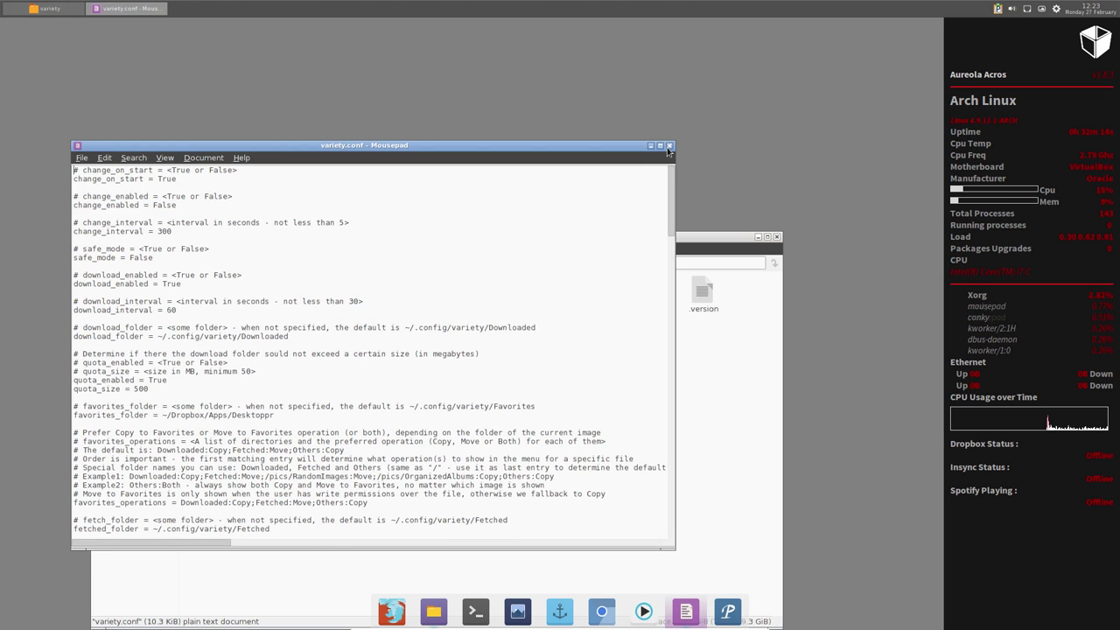
left_click(669, 146)
- Check the contents of the scripts subfolder in .config/variety, then return to the variety folder
double_click(427, 296)
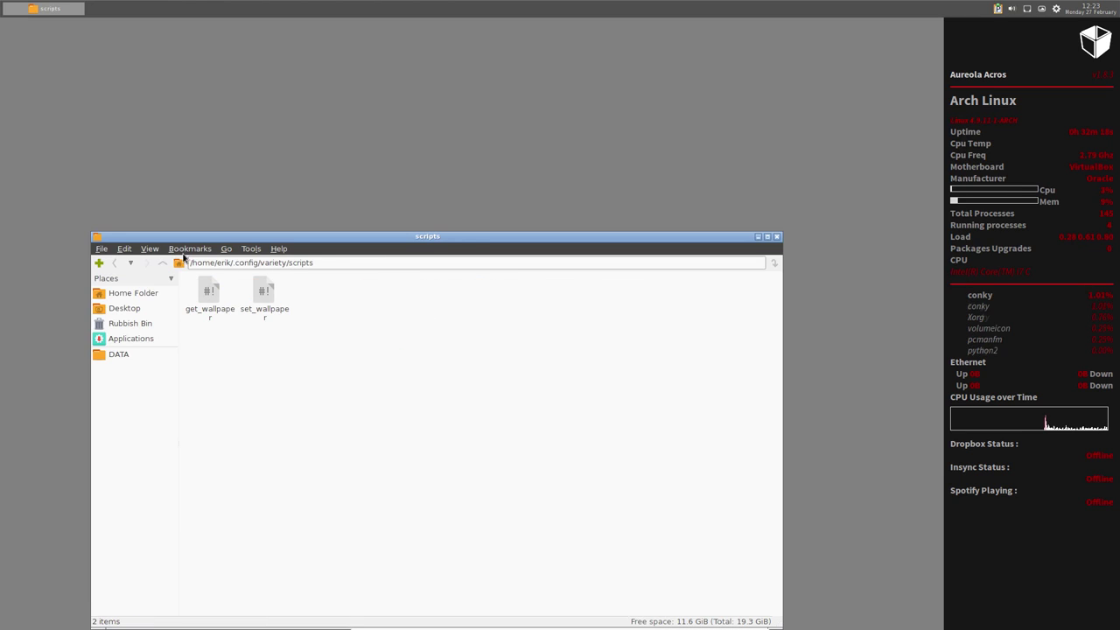
left_click(116, 263)
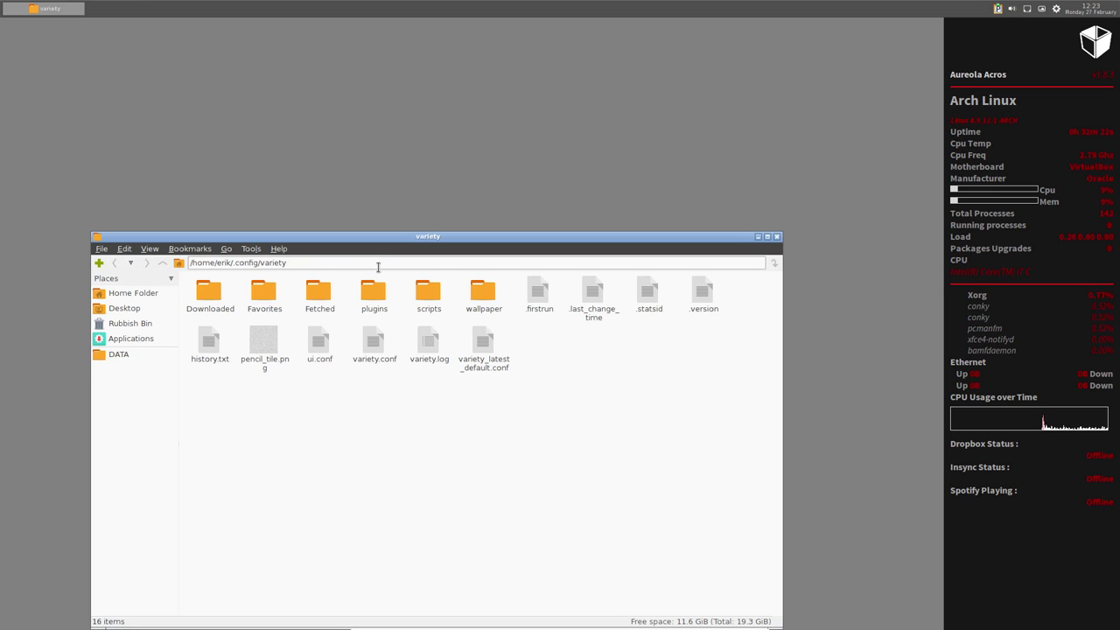
left_click(427, 297)
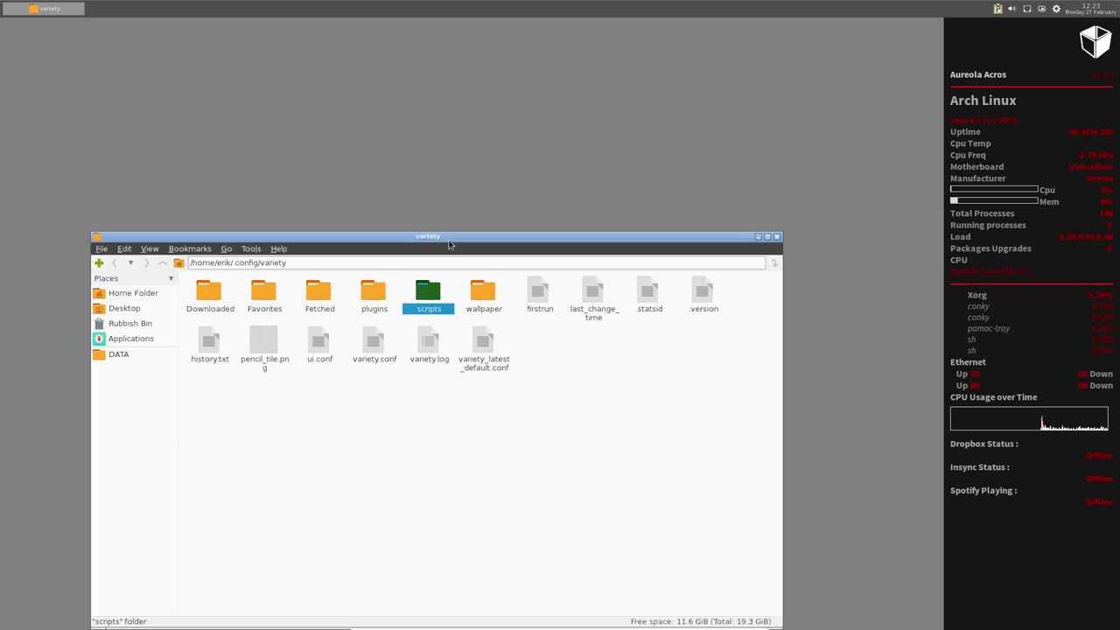
- Move the variety folder window clear of the dock on the desktop
left_click_drag(451, 243, 808, 226)
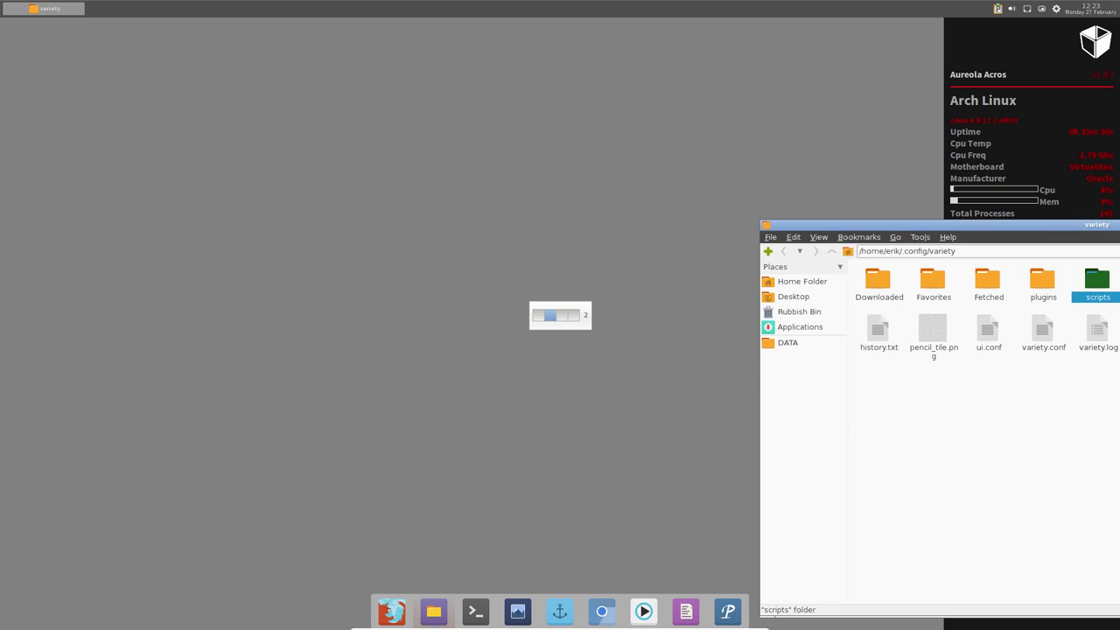
left_click_drag(1073, 224, 588, 69)
left_click_drag(1038, 130, 642, 111)
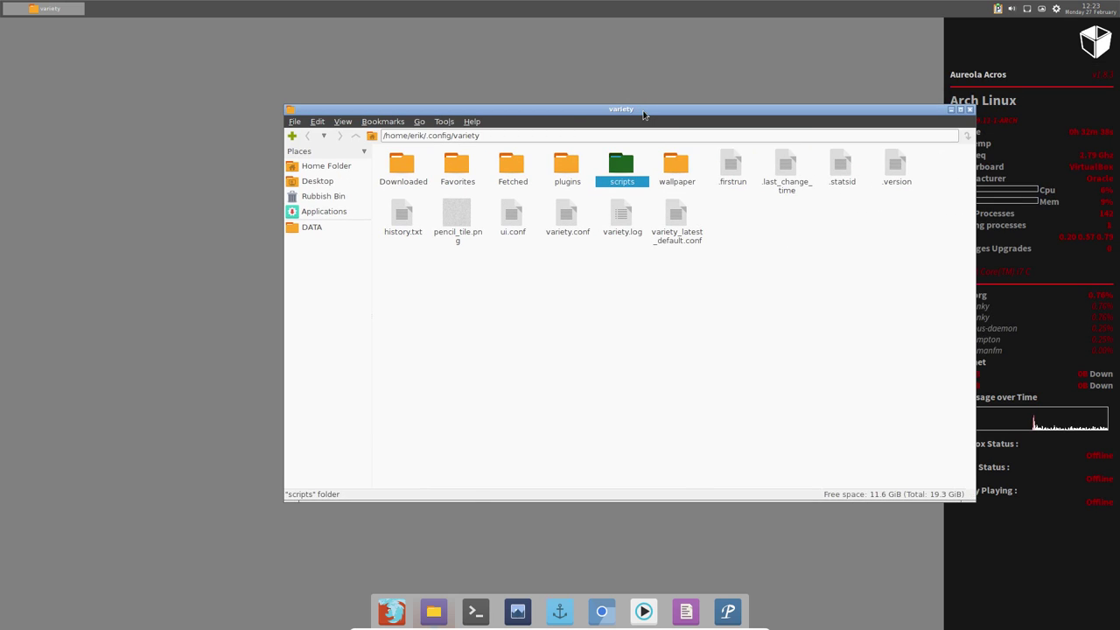
left_click(618, 298)
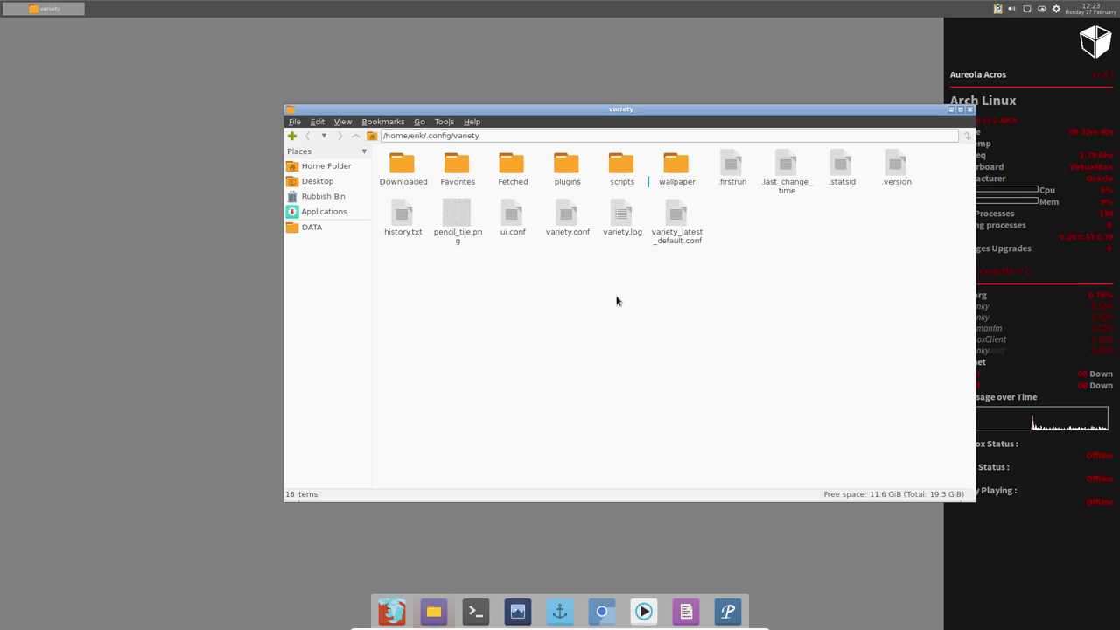
left_click(434, 608)
left_click(434, 608)
right_click(433, 609)
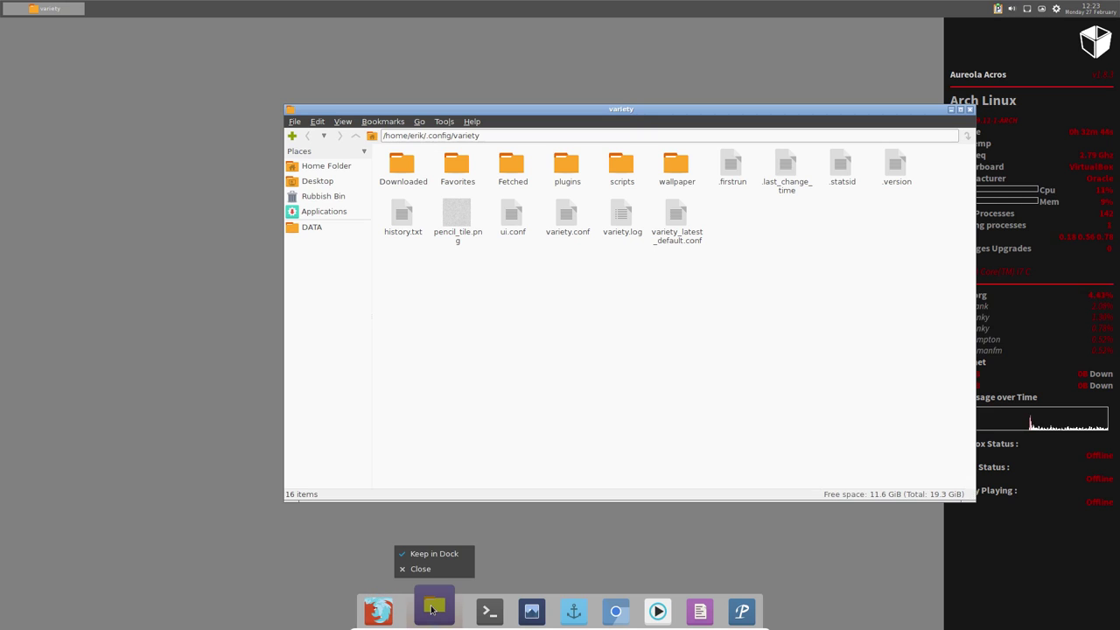
left_click(322, 537)
right_click(99, 270)
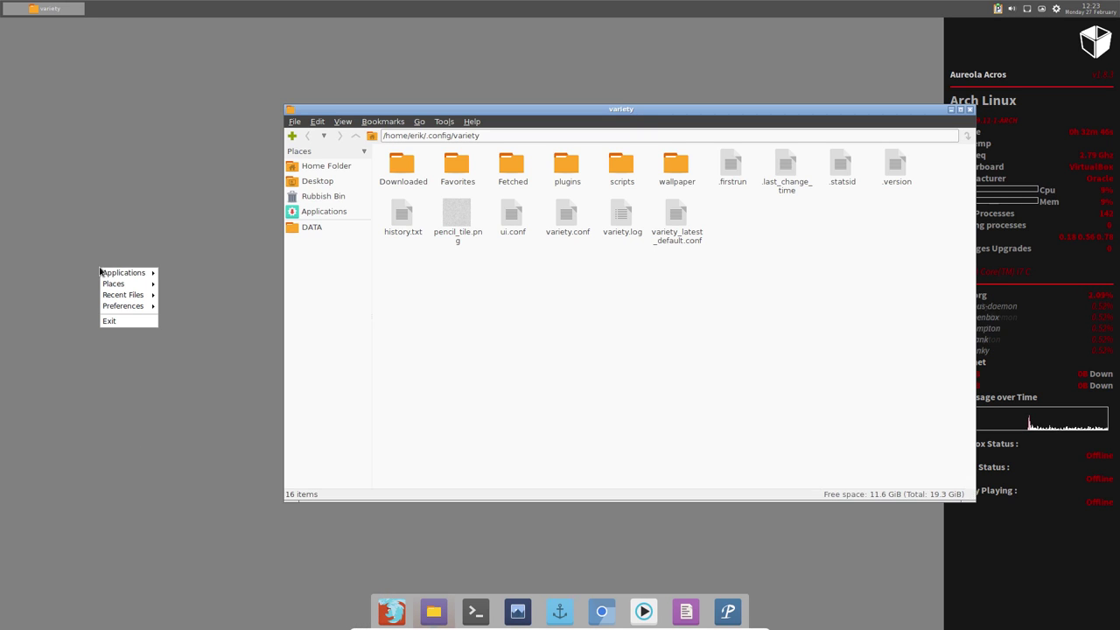
mouse_move(135, 273)
mouse_move(196, 278)
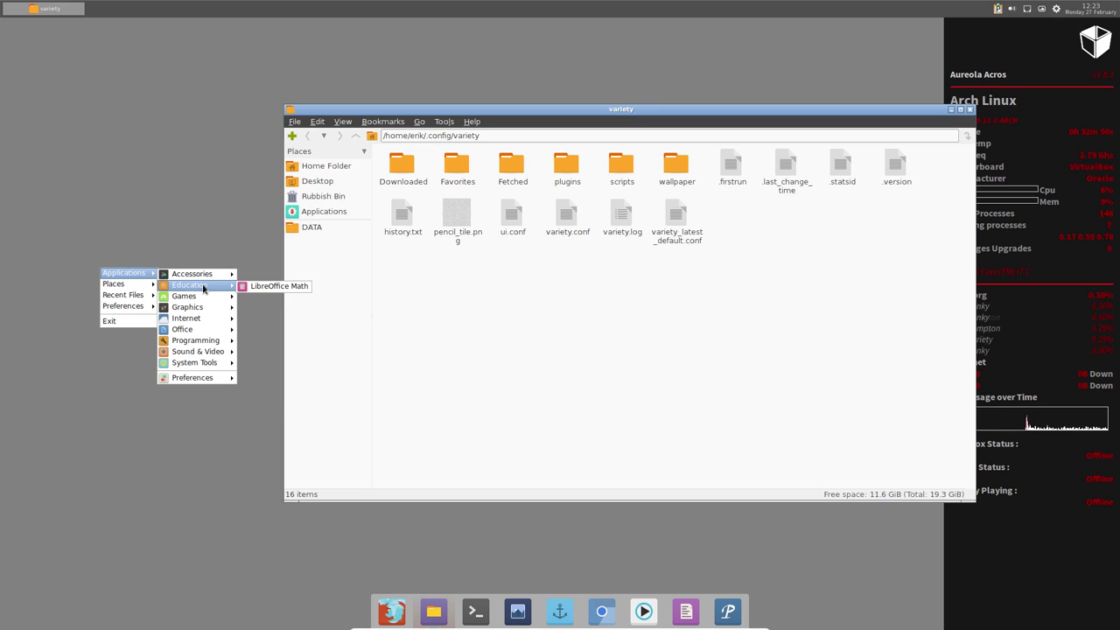
left_click(323, 127)
- Open a second file manager window and arrange both windows so each can be reached
left_click(295, 121)
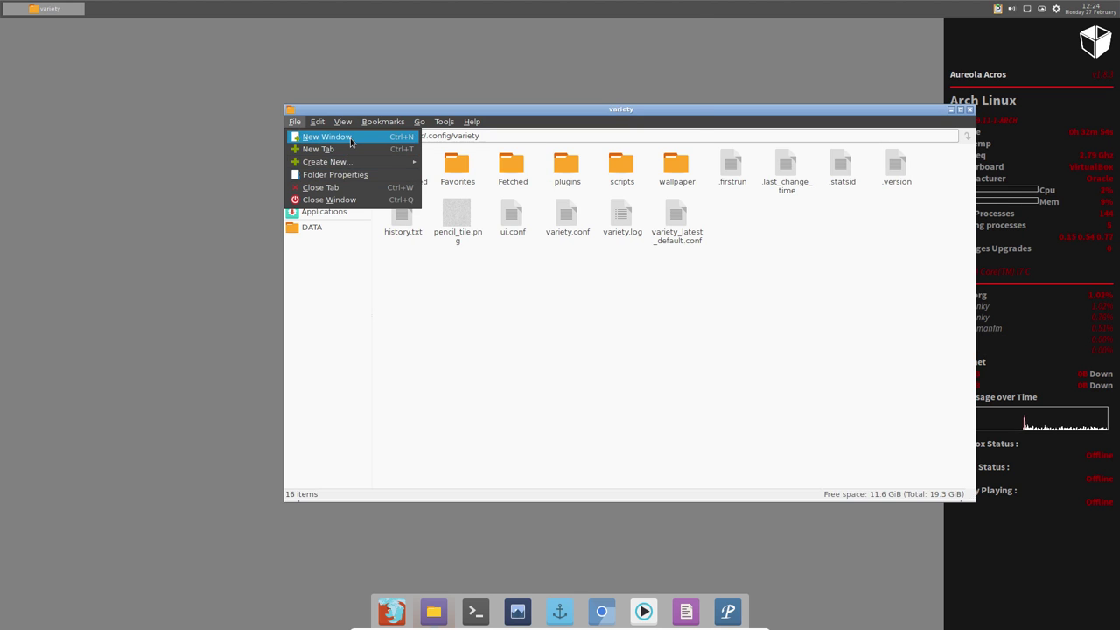
left_click(327, 137)
left_click_drag(440, 31, 492, 242)
left_click_drag(599, 115, 604, 46)
- Browse to DATA/AntergosOpenbox/installation/personal in the second file manager window
left_click(195, 497)
left_click(95, 354)
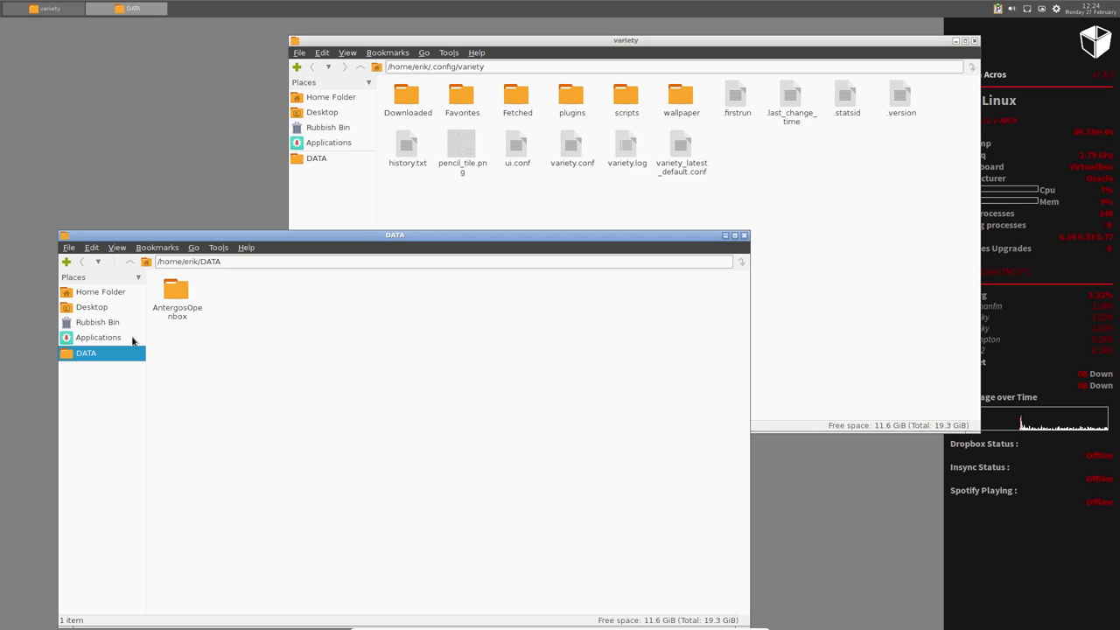
double_click(189, 300)
left_click(231, 297)
double_click(231, 298)
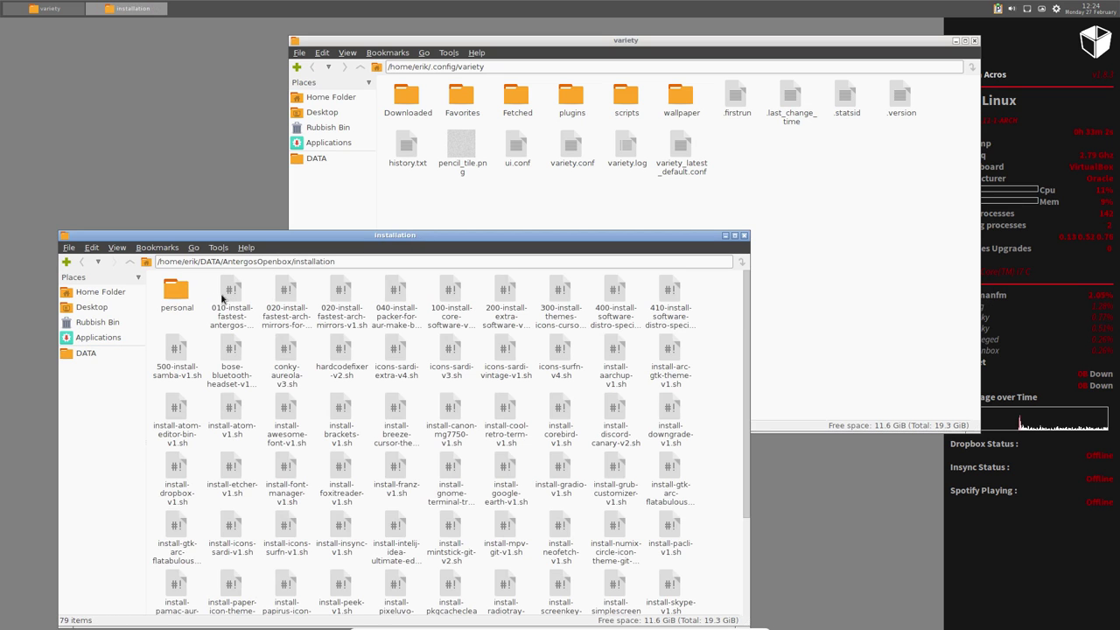
double_click(178, 293)
left_click(231, 297)
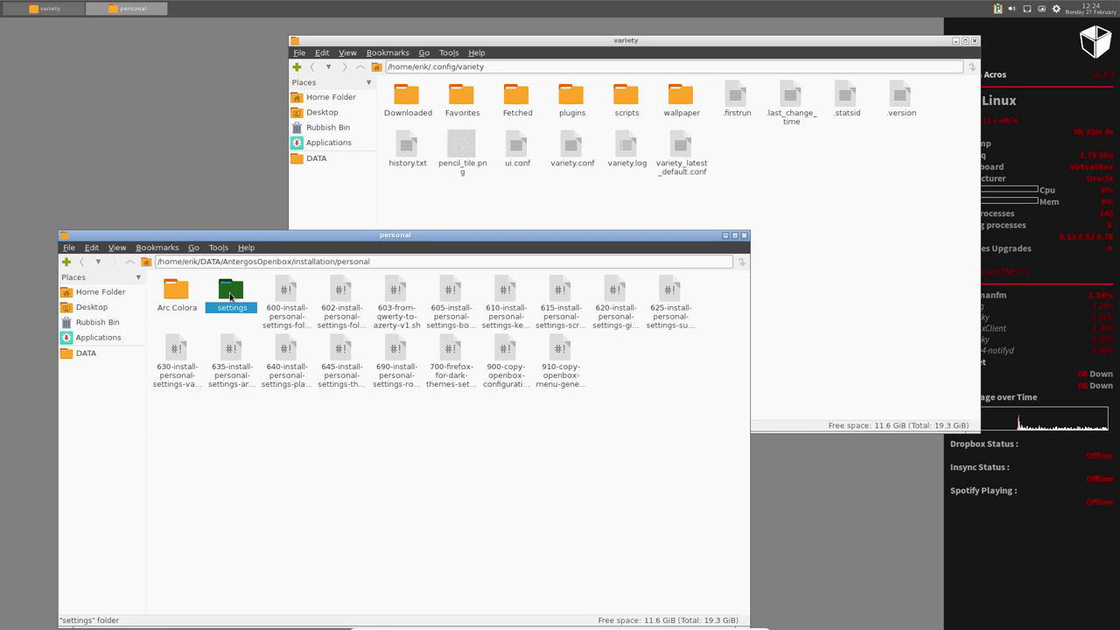
- Open 630-install-personal-settings-variety-v1.sh in the text editor, review the set_wallpaper and get_wallpaper copy lines, and close it
double_click(175, 359)
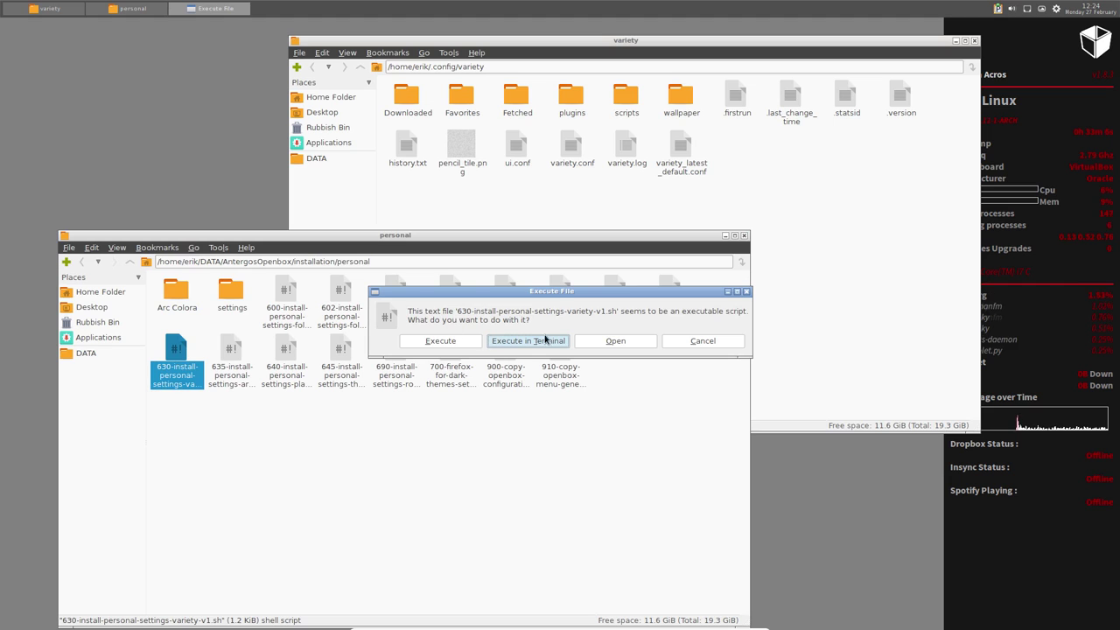
left_click(615, 340)
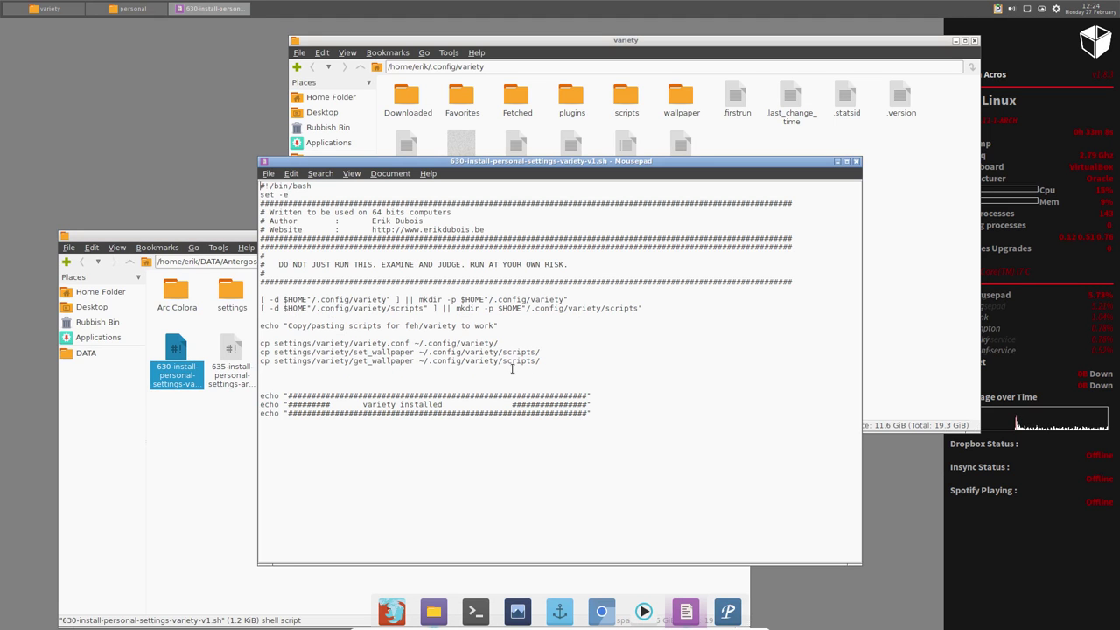
left_click_drag(355, 352, 415, 352)
left_click(535, 352)
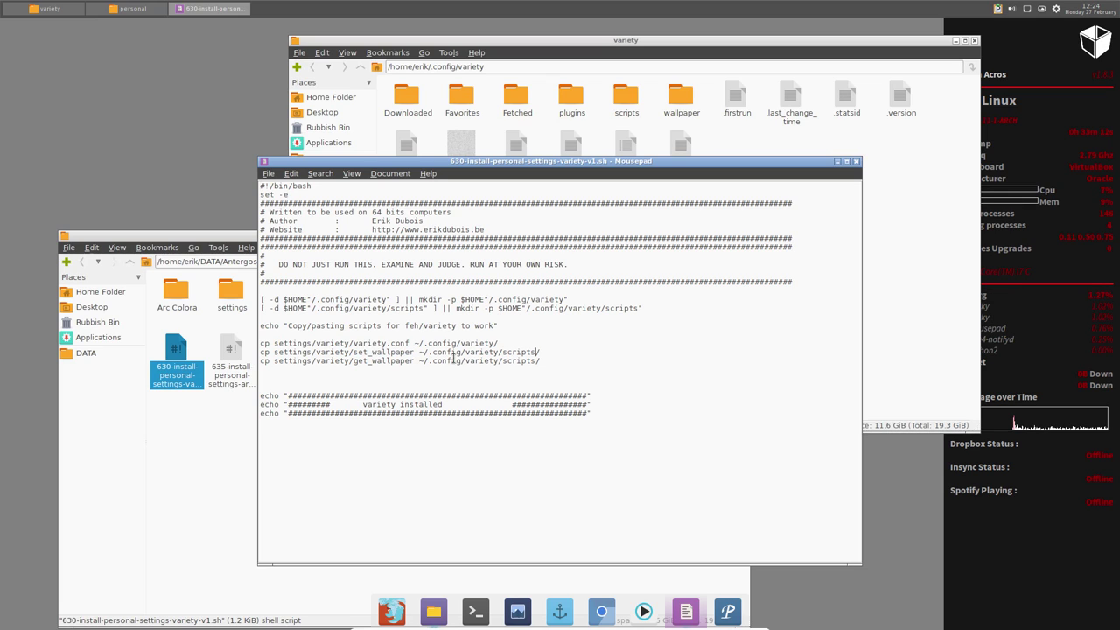
left_click(502, 361)
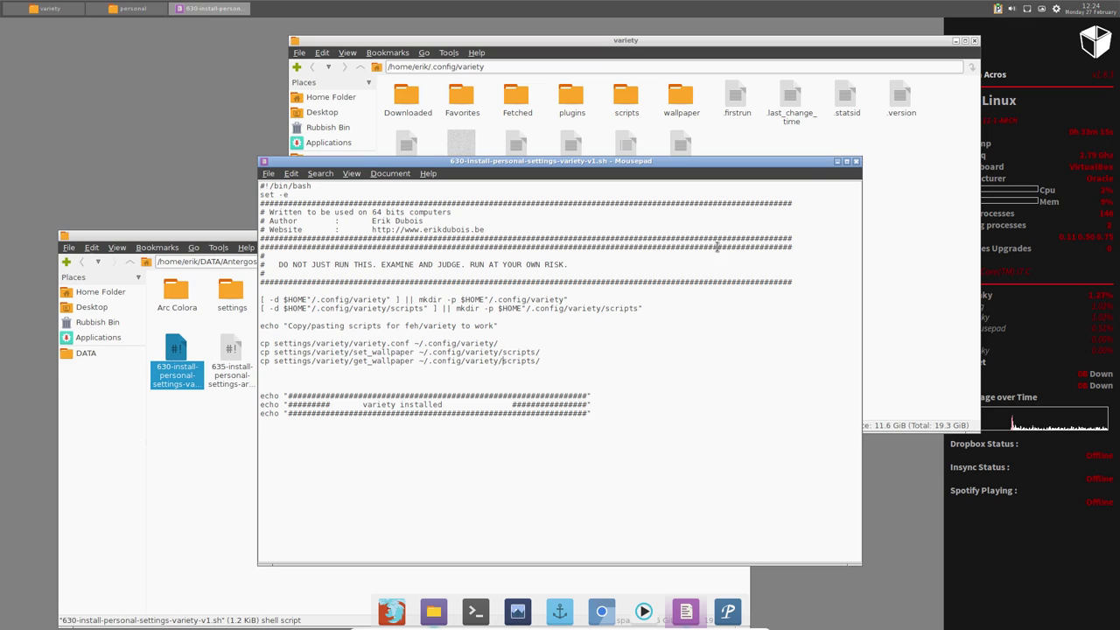
left_click(856, 161)
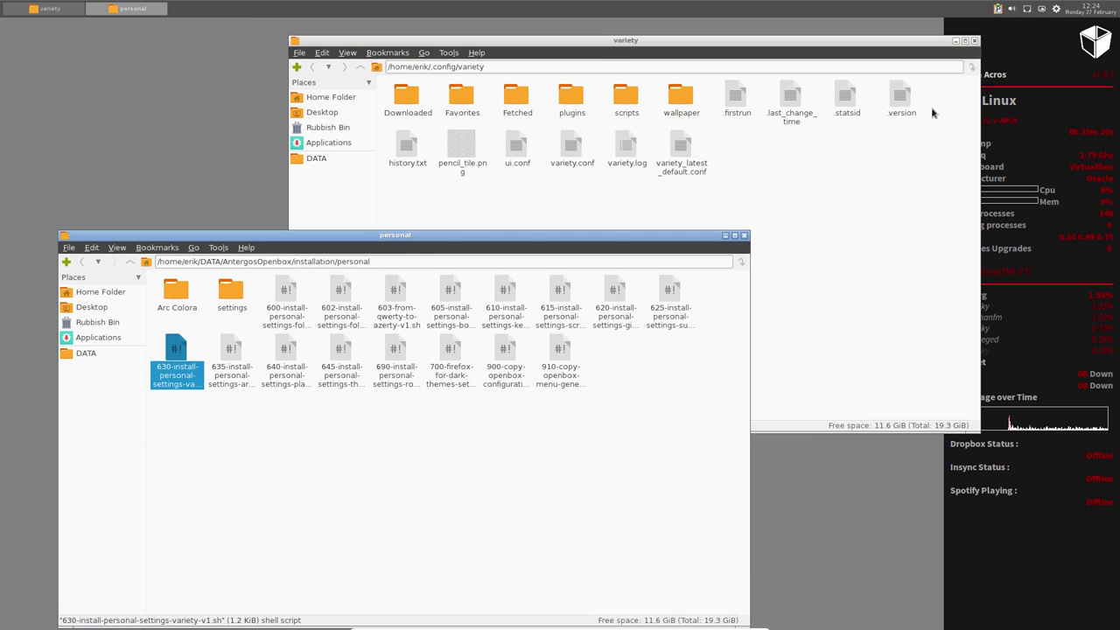
- Try once more to change the wallpaper with Variety
left_click(1041, 8)
left_click(1015, 26)
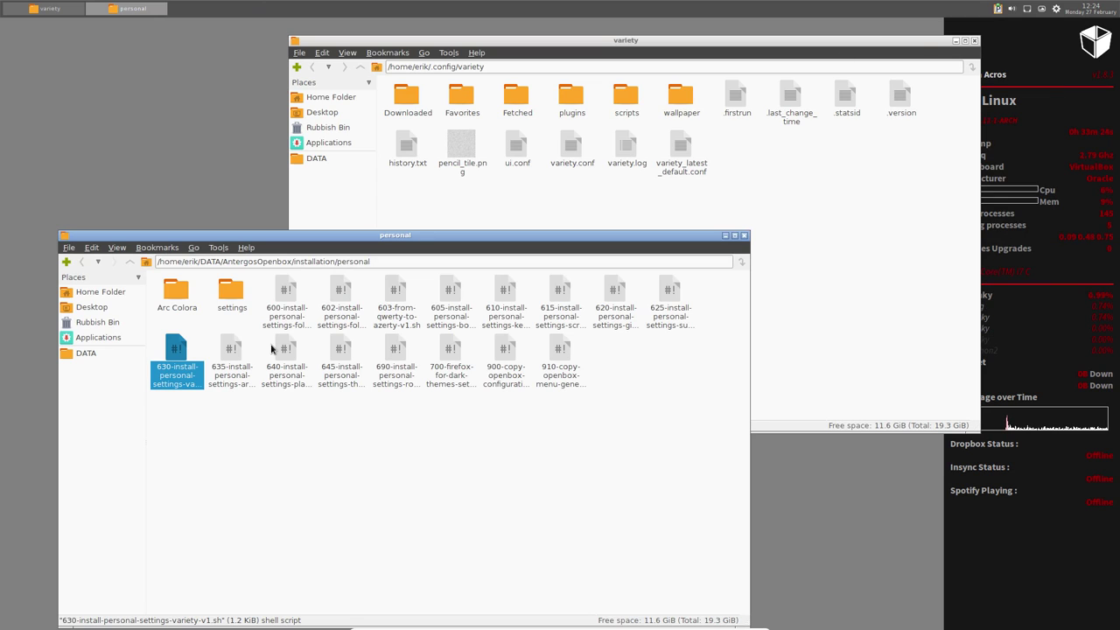
- Try to open set_wallpaper from .config/variety/scripts in the text editor with Default (UTF-8) encoding, then dismiss the editor
left_click(547, 194)
double_click(630, 105)
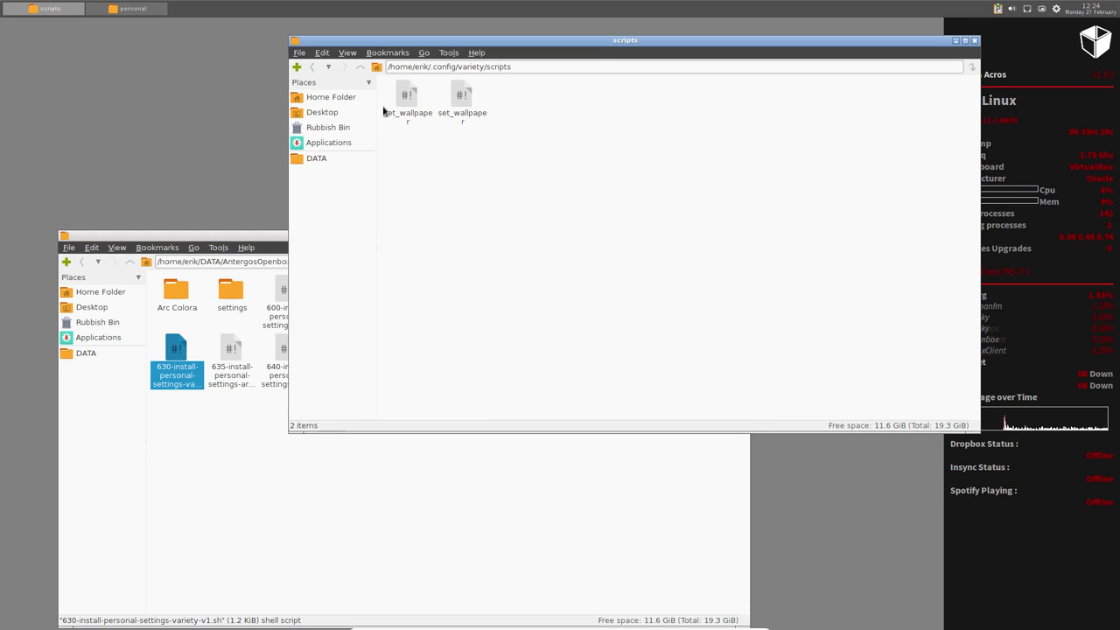
double_click(462, 98)
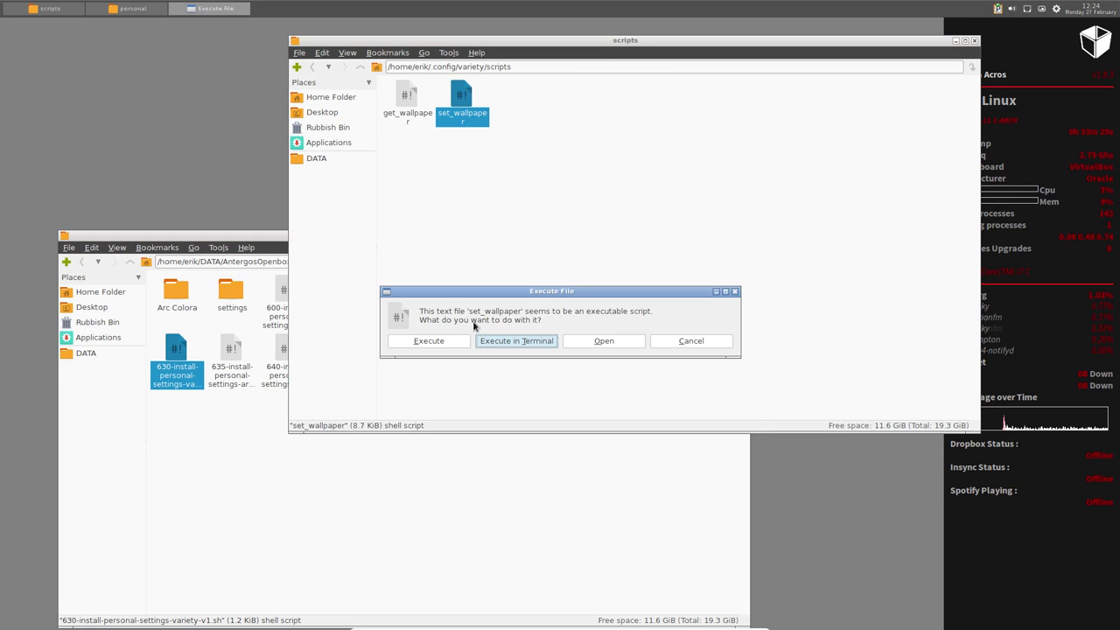
left_click(571, 342)
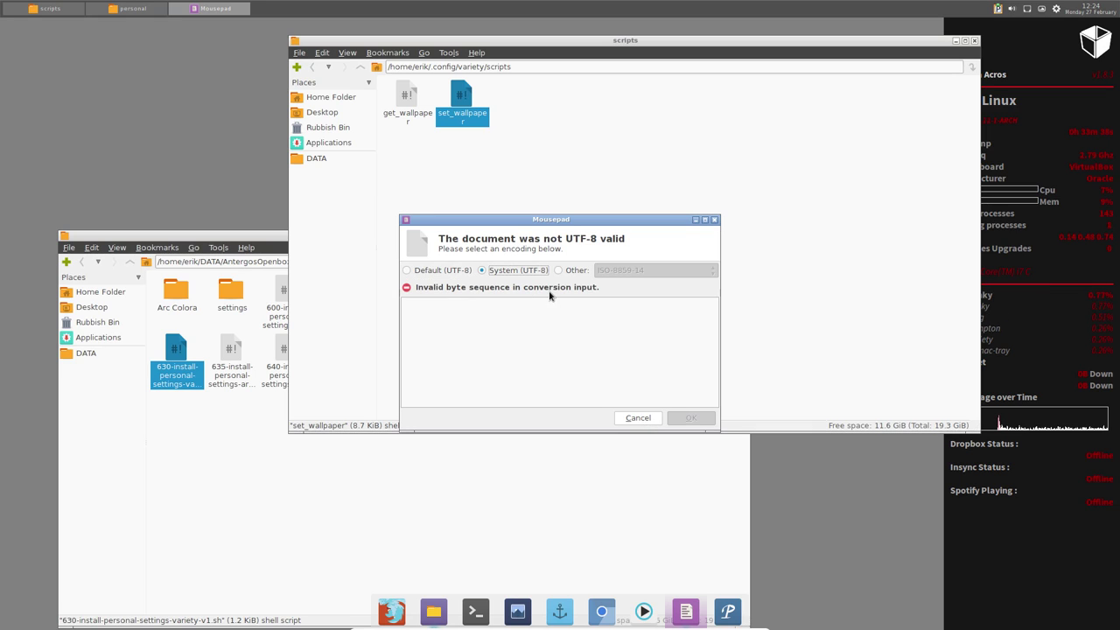
left_click(438, 271)
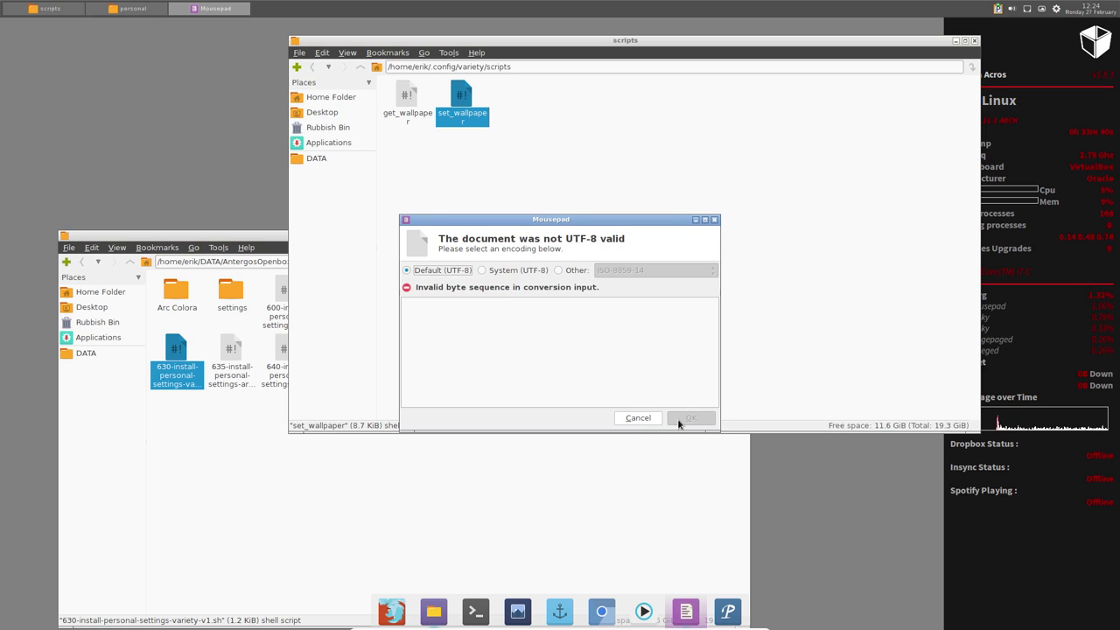
left_click_drag(548, 219, 455, 165)
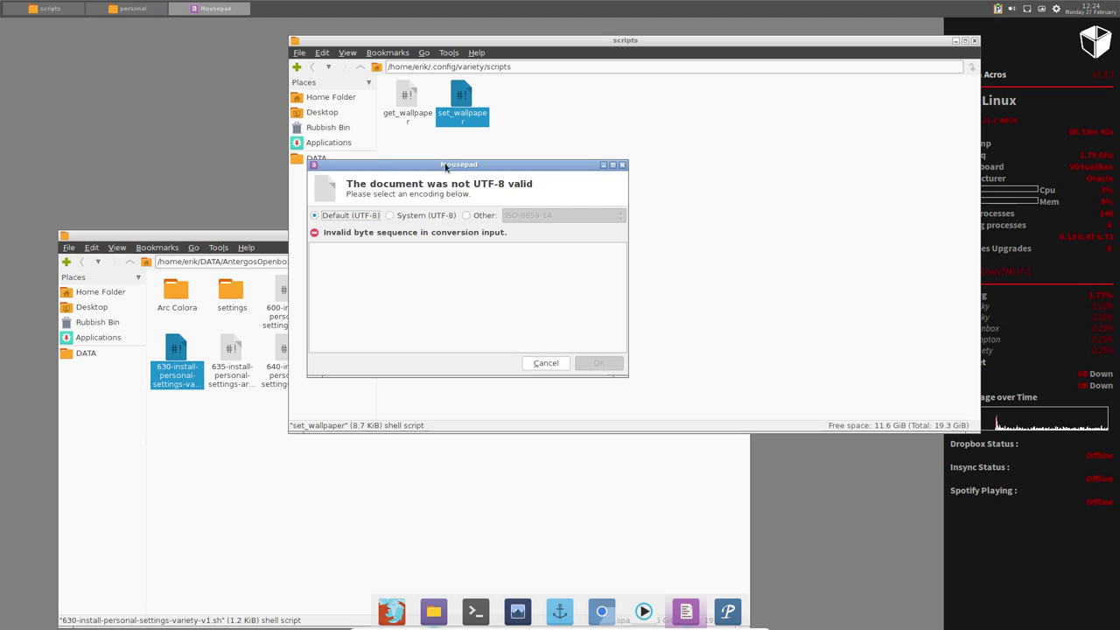
left_click(623, 164)
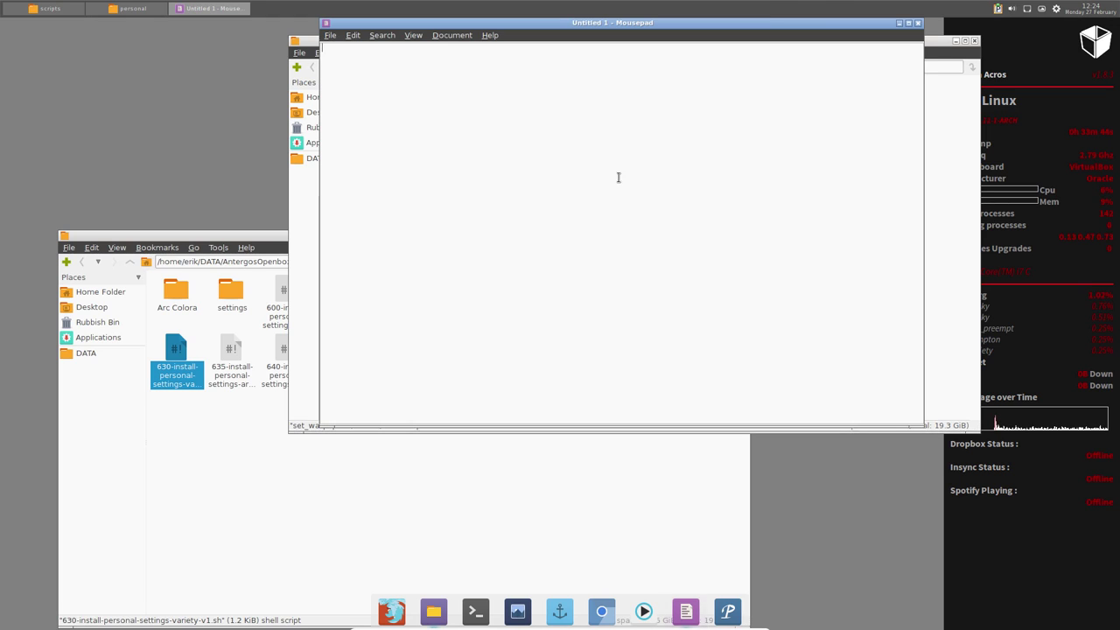
left_click(918, 25)
- Open the get_wallpaper script in the text editor, read through to its Feh section and close it
double_click(409, 98)
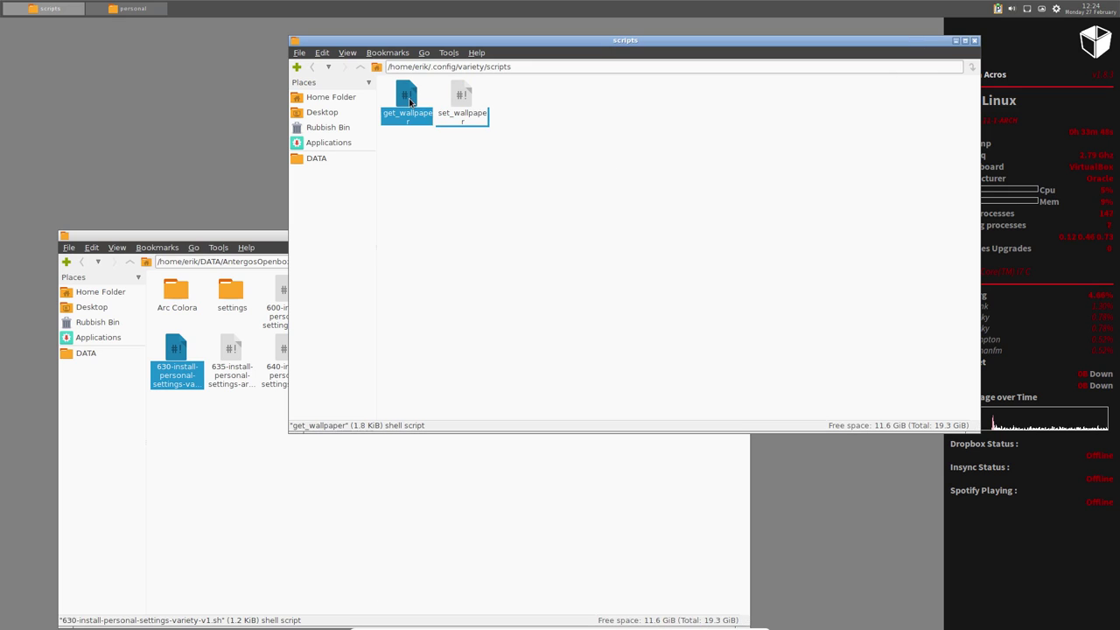
left_click(595, 341)
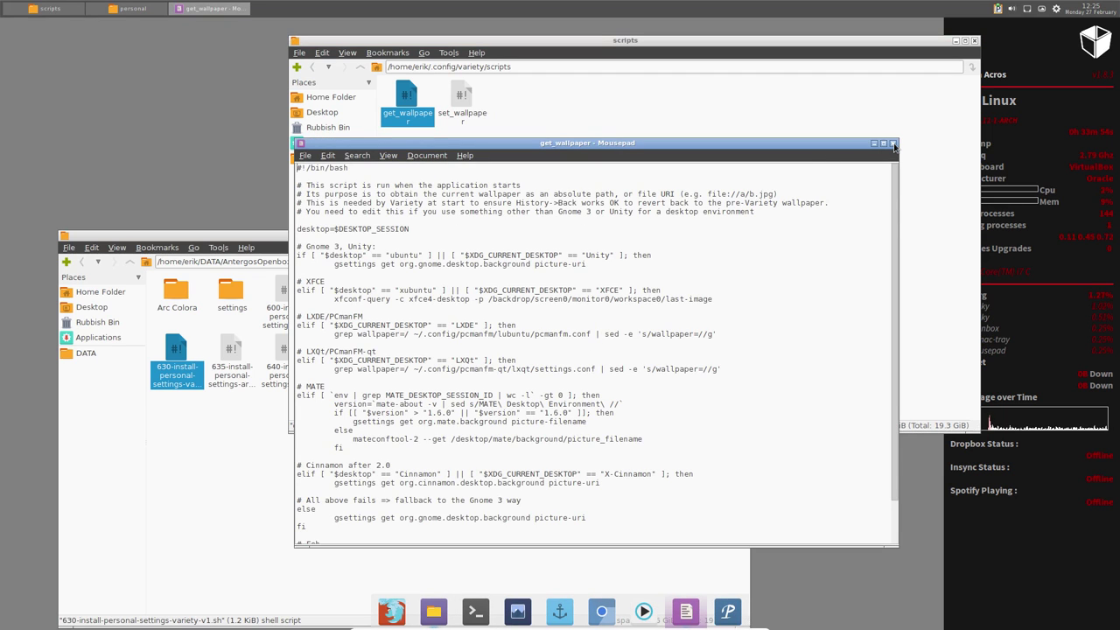
scroll(476, 455, "down", 2)
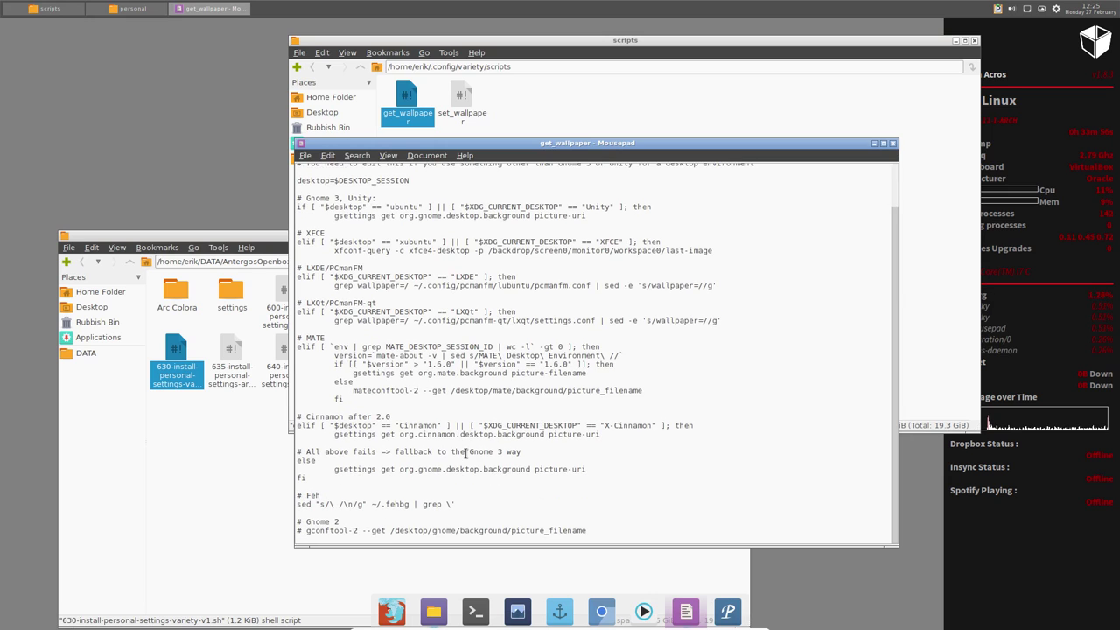
left_click(893, 146)
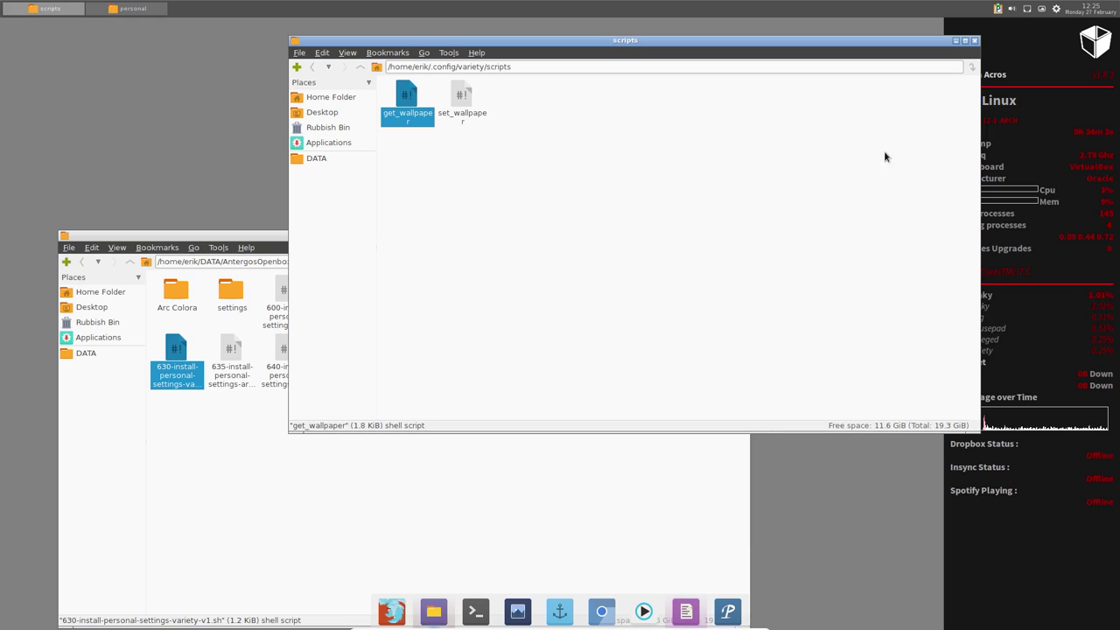
- Try again to open the set_wallpaper script in the text editor, then close the editor
double_click(465, 101)
left_click(591, 341)
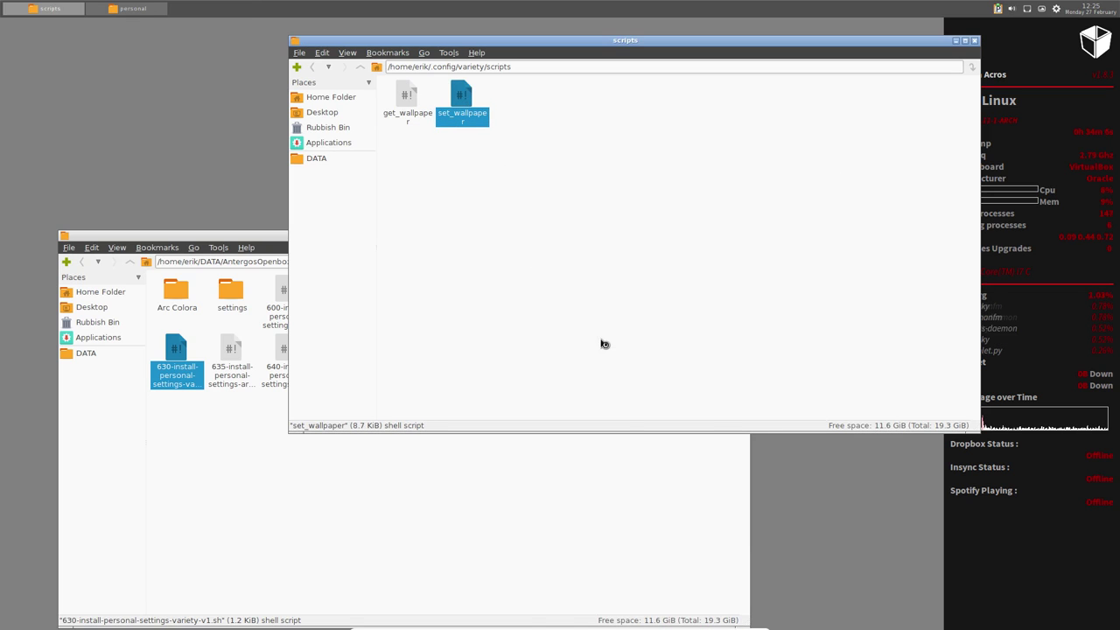
left_click(637, 418)
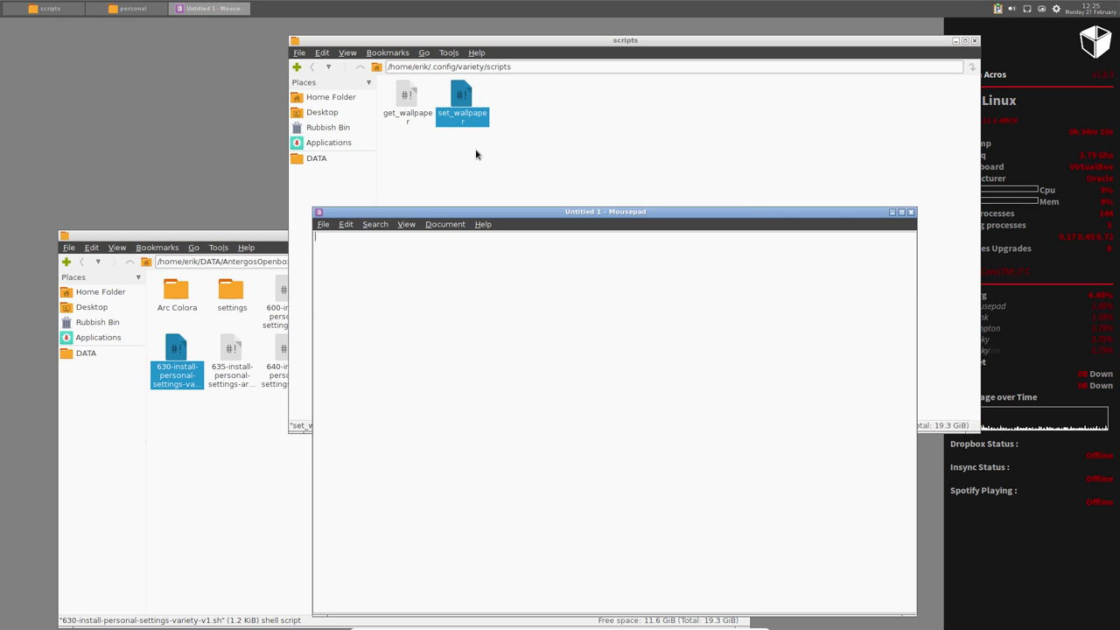
left_click(911, 212)
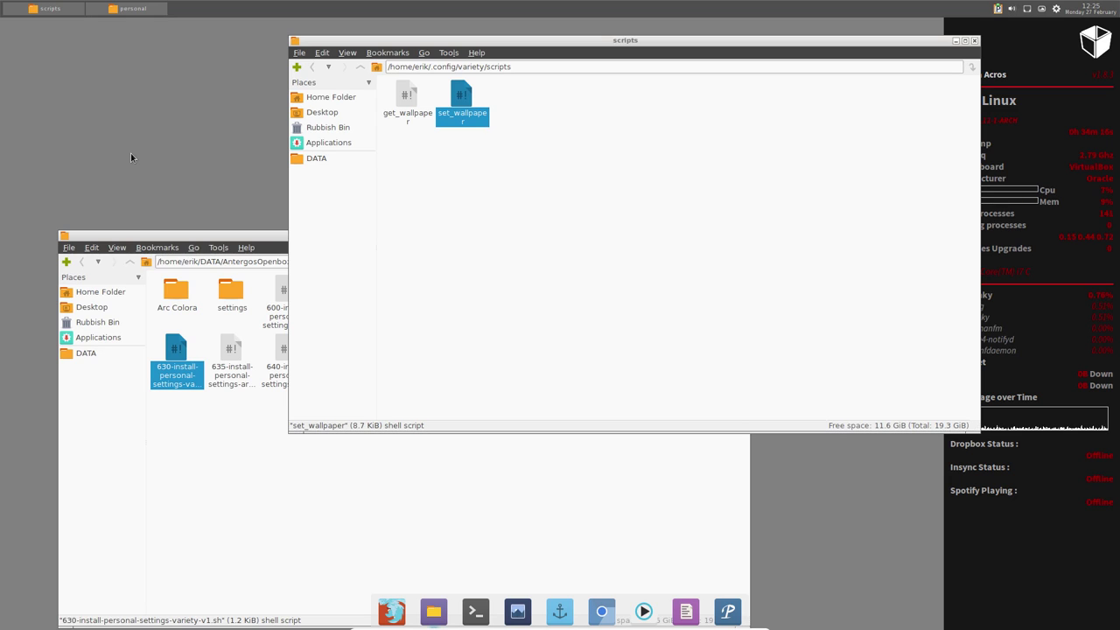
- Install the feh package from a terminal with sudo pacman -S feh, entering the sudo password and accepting the installation
left_click(475, 610)
type("sudo pacman ")
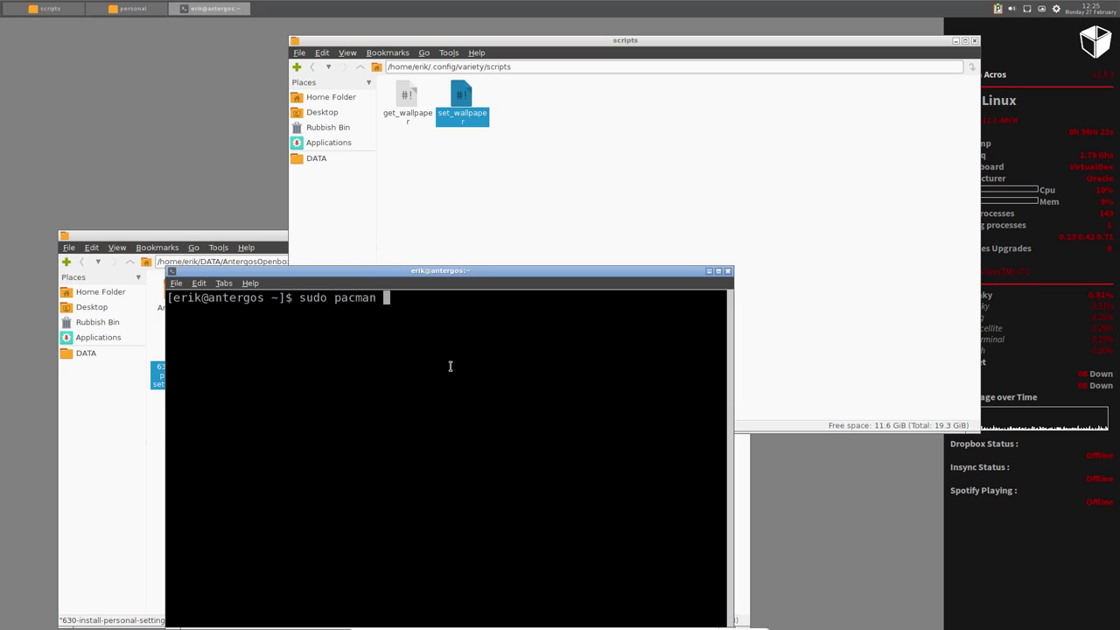
type("-S feh")
key("Return")
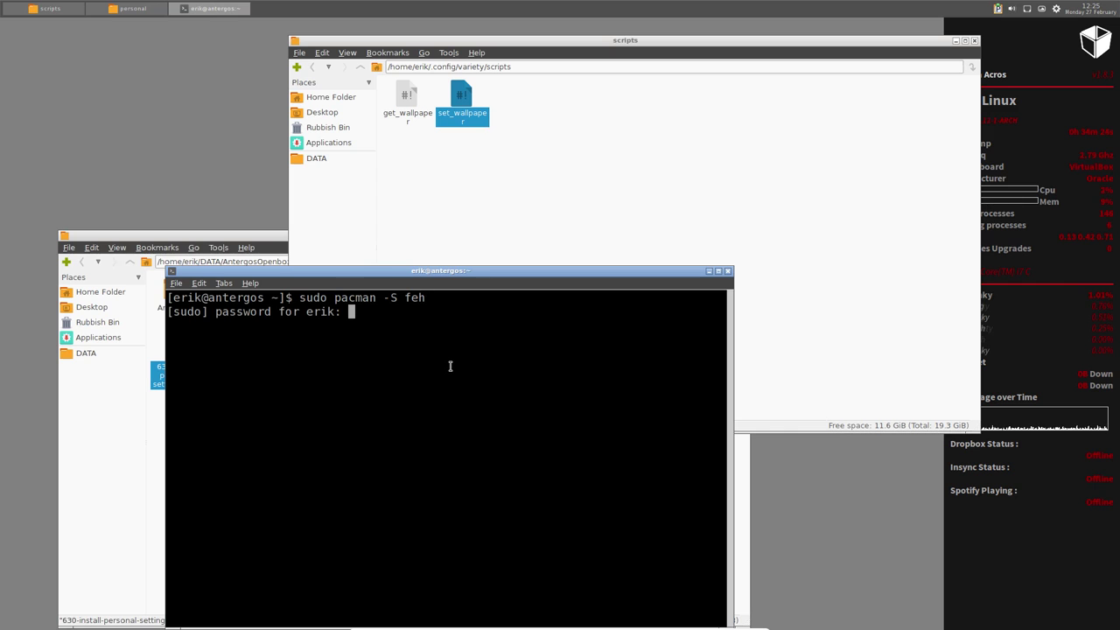
key("Return")
key("Return")
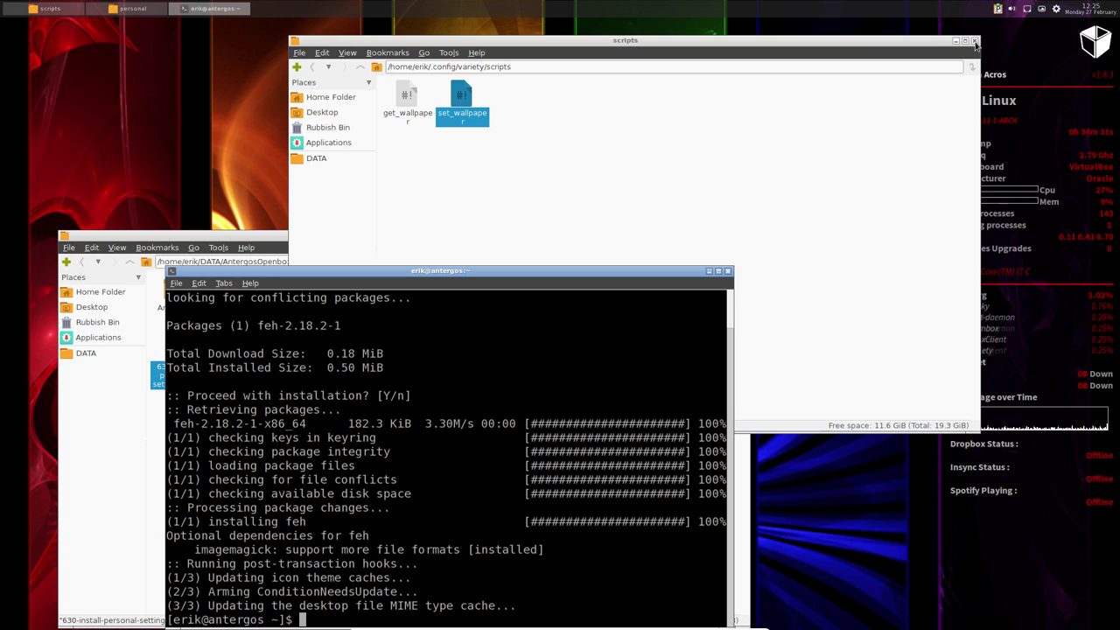
- Close the scripts folder, the terminal and the personal folder to clear the desktop
left_click(977, 40)
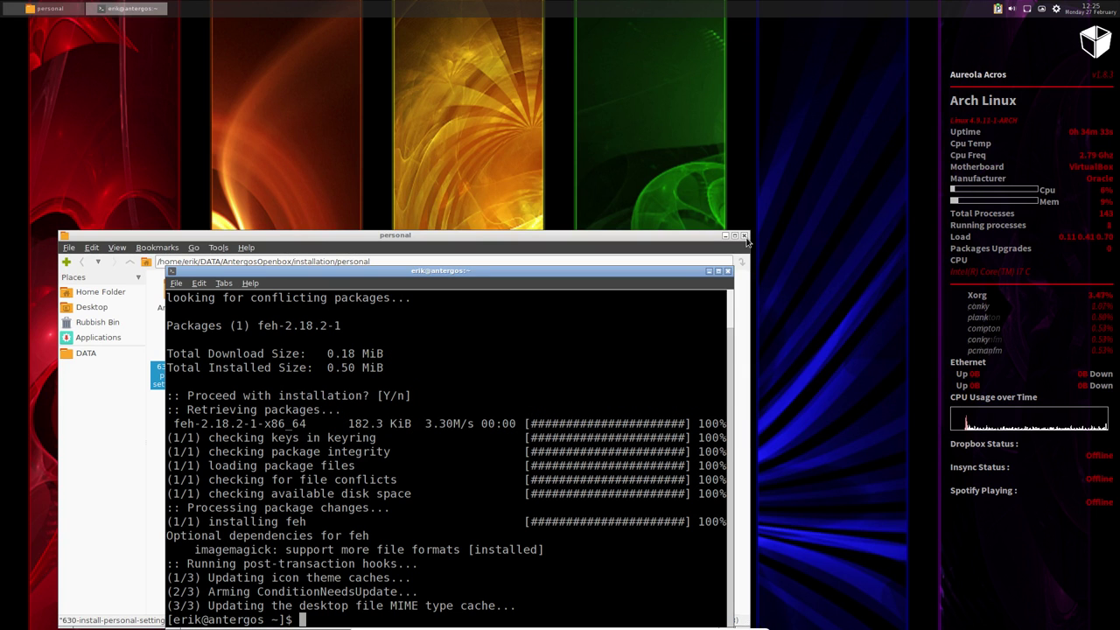
left_click(727, 272)
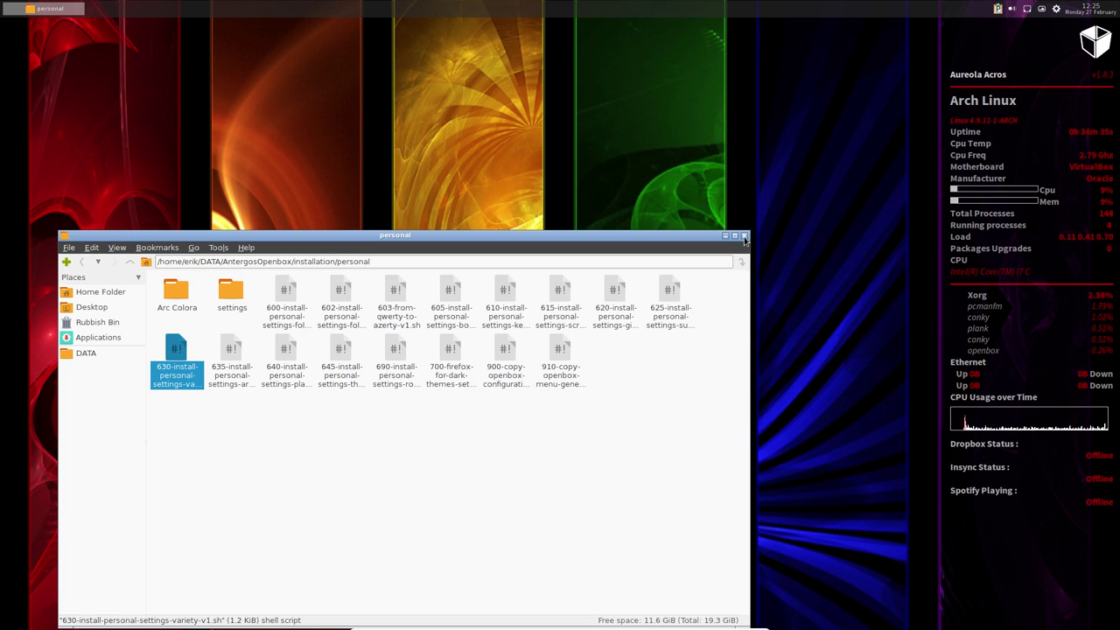
left_click(744, 237)
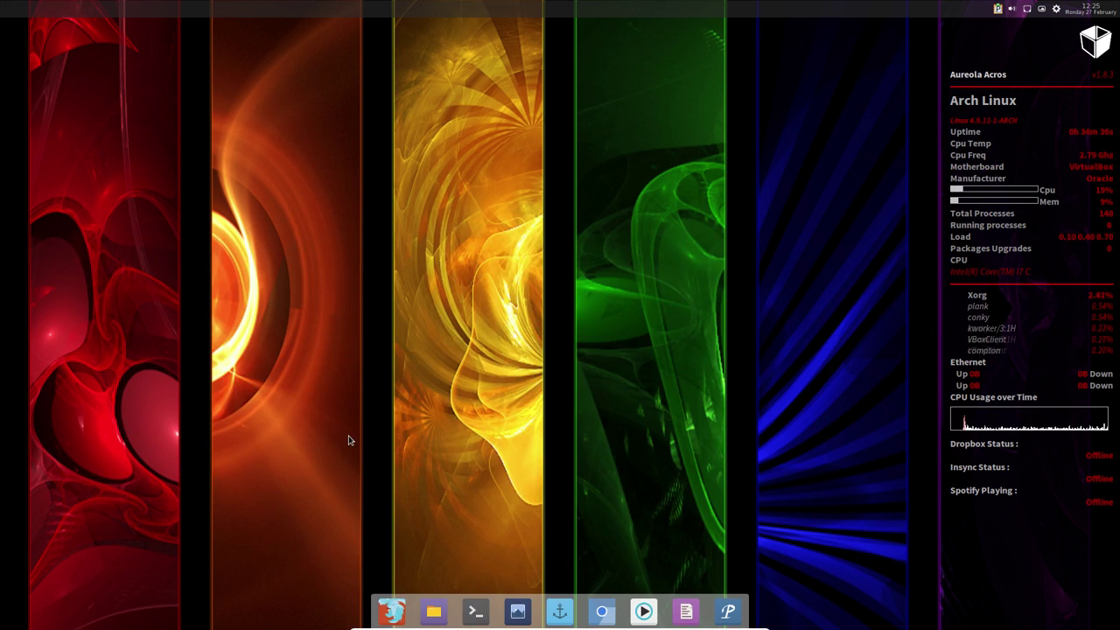
- Change the desktop wallpaper several times in a row with Variety to test the switching
left_click(1042, 10)
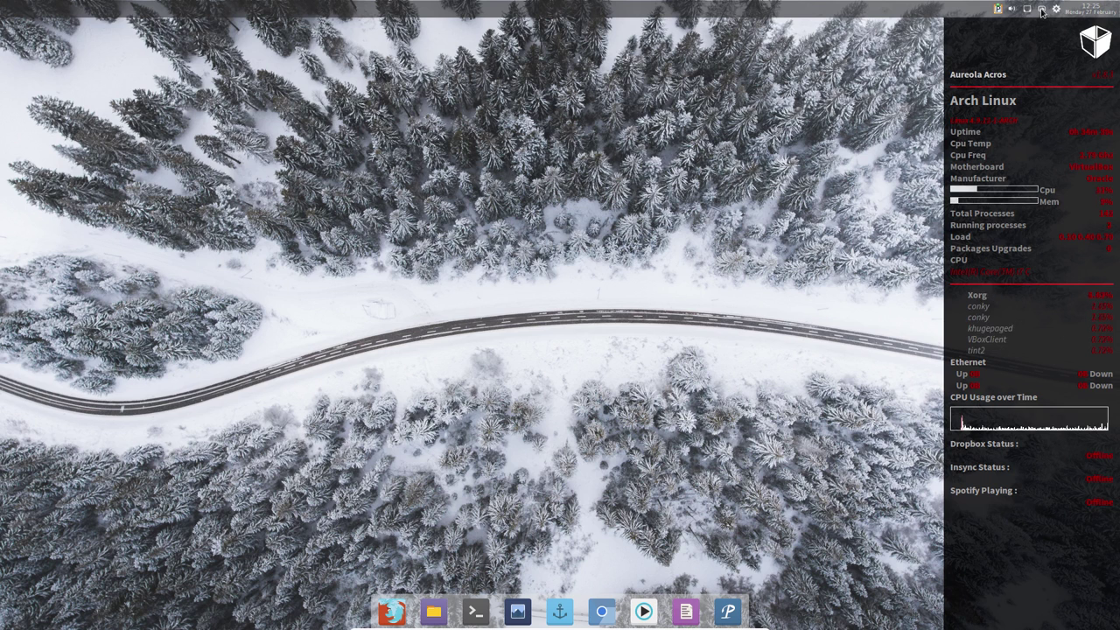
left_click(1041, 9)
left_click(1041, 10)
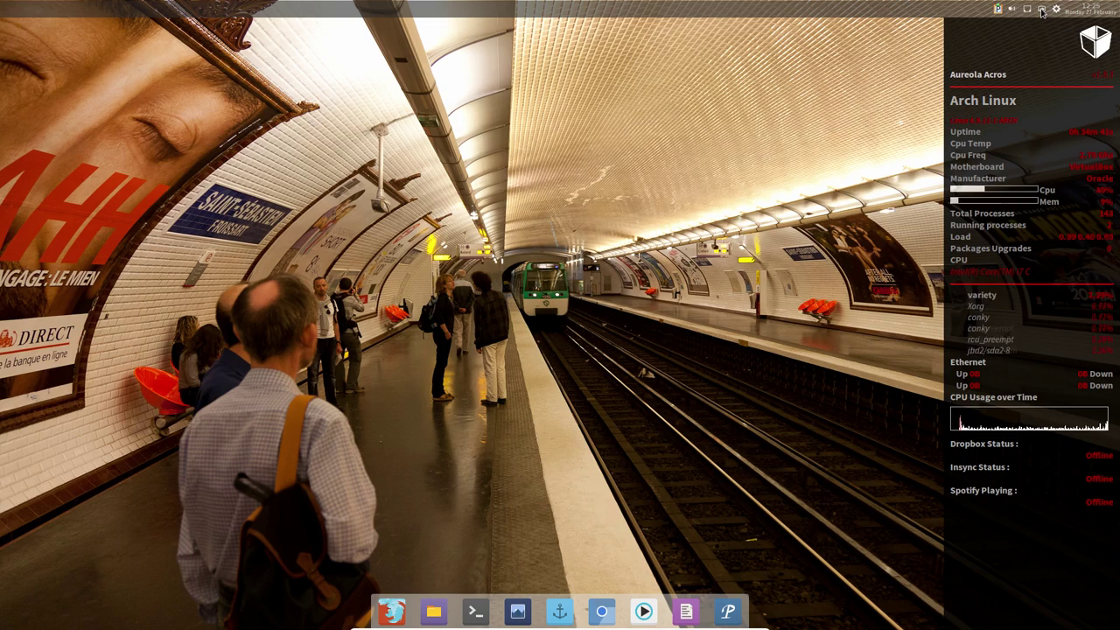
left_click(1042, 9)
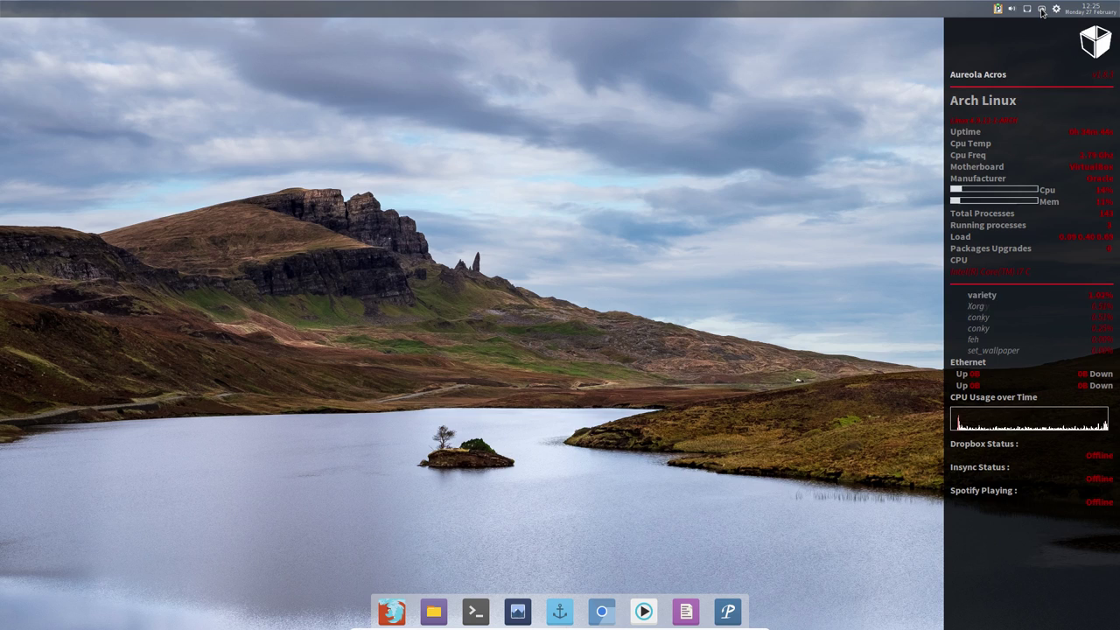
left_click(1041, 9)
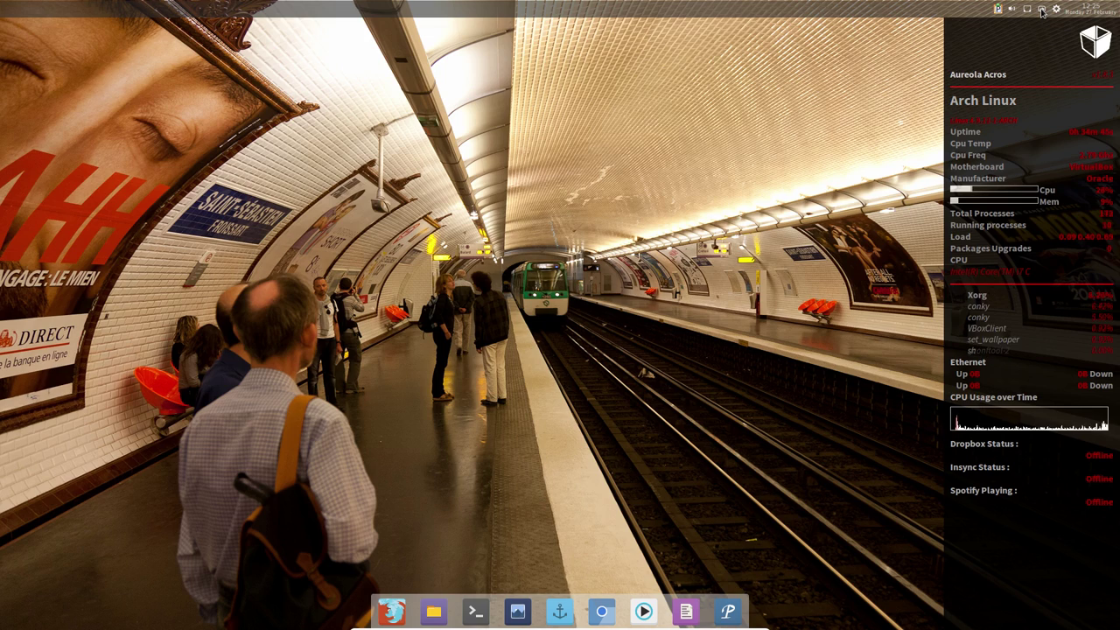
left_click(1042, 9)
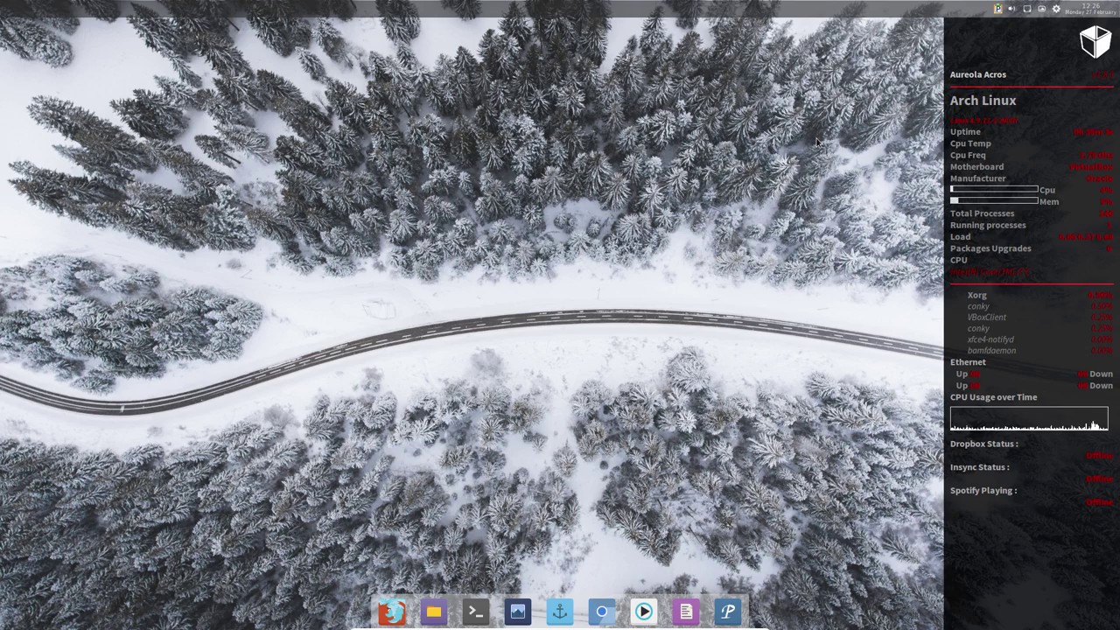
key("ctrl+f")
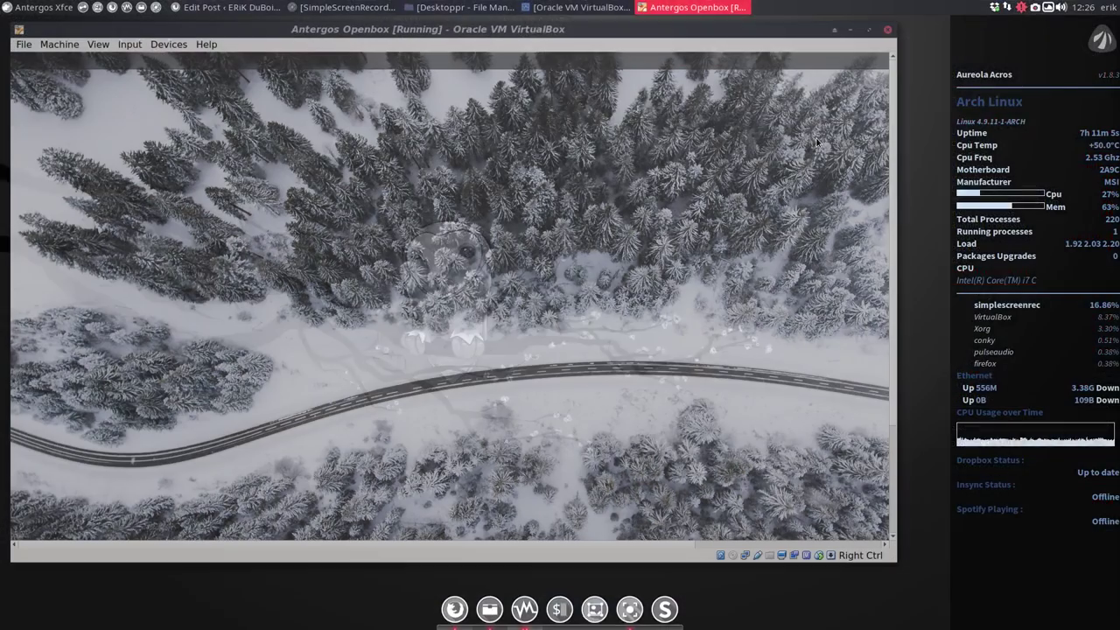
left_click(1035, 7)
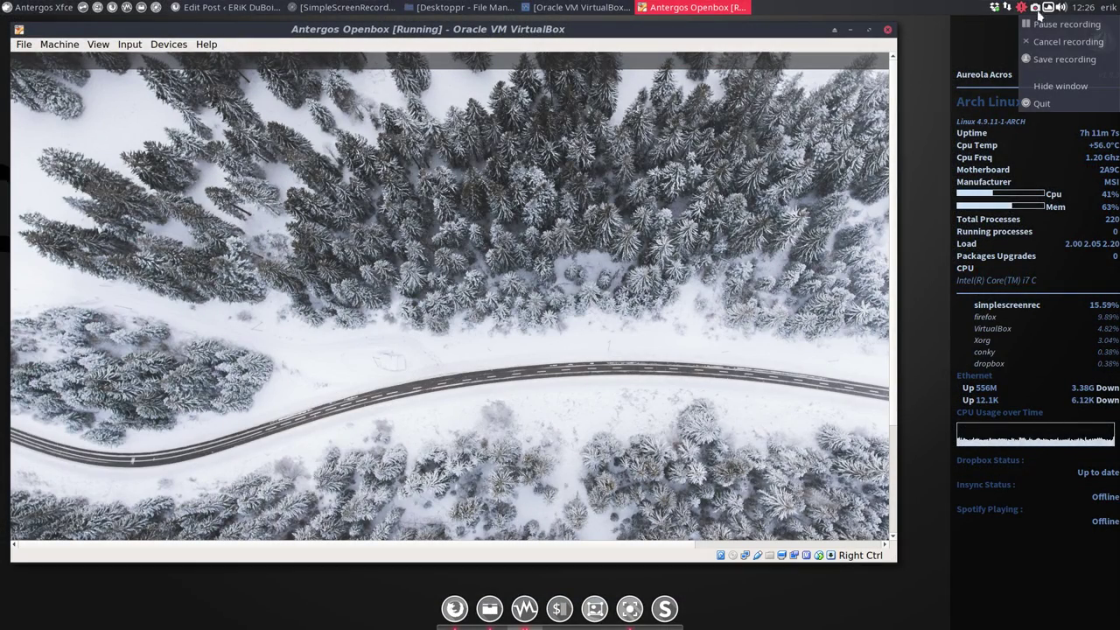